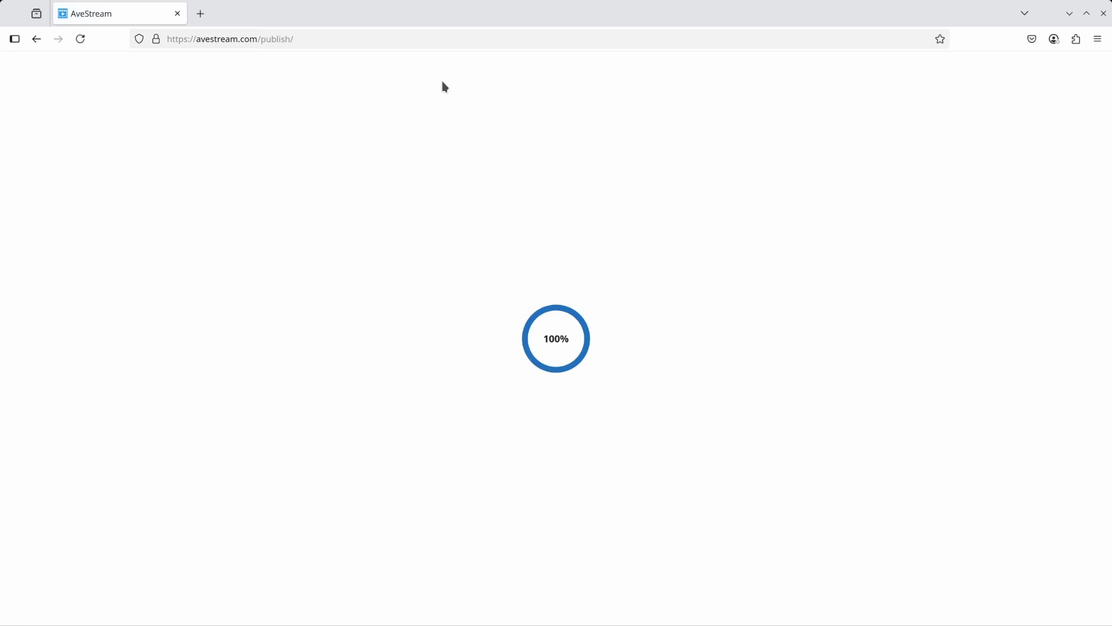
Open the customer settings' Article types list and start adding a new article type.
click(55, 135)
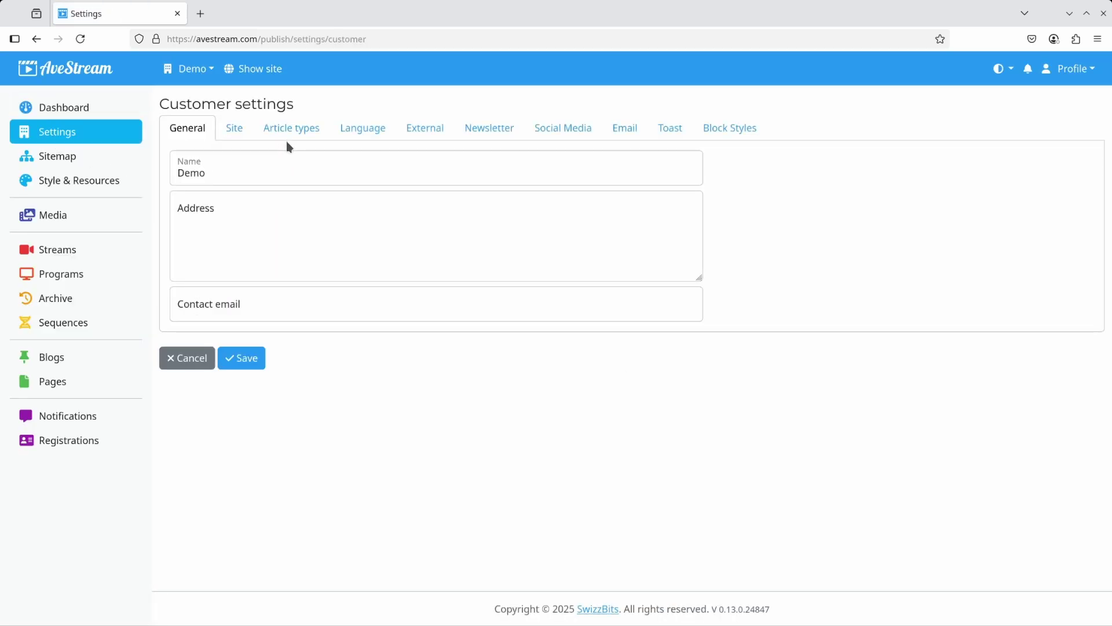
click(291, 130)
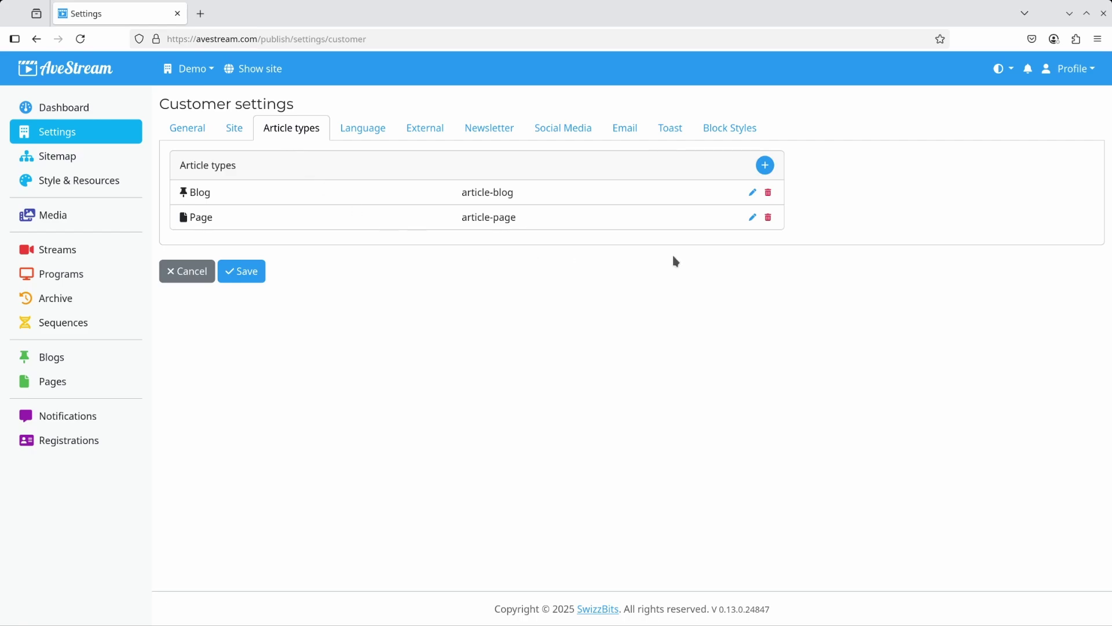
click(764, 165)
Create the predefined article-shop type labelled Shop product / Shop products and save the settings.
click(544, 145)
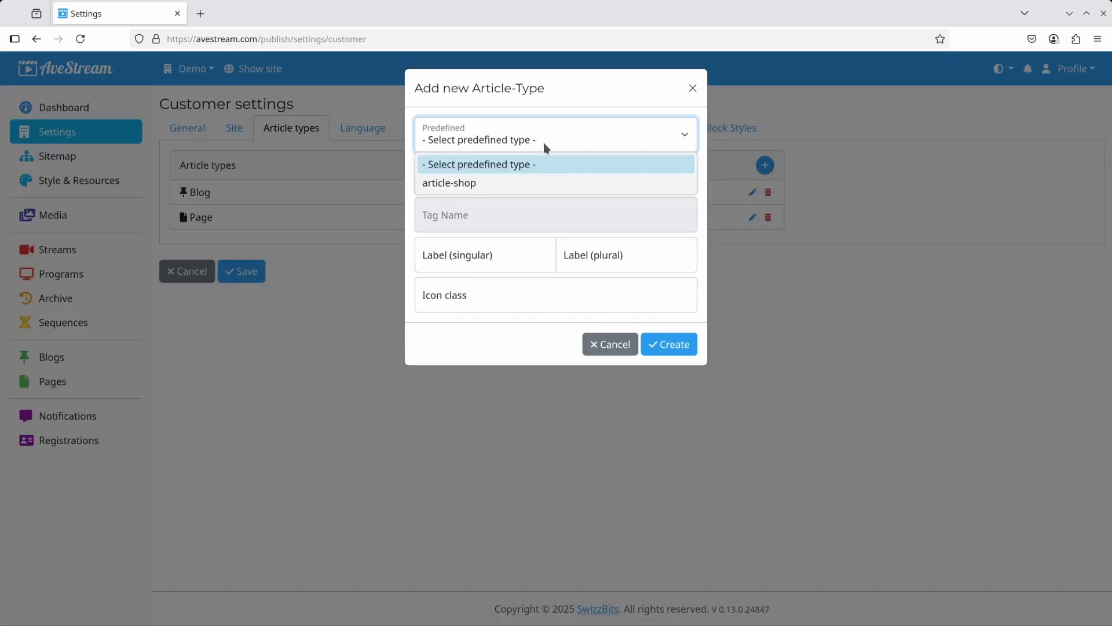
click(483, 182)
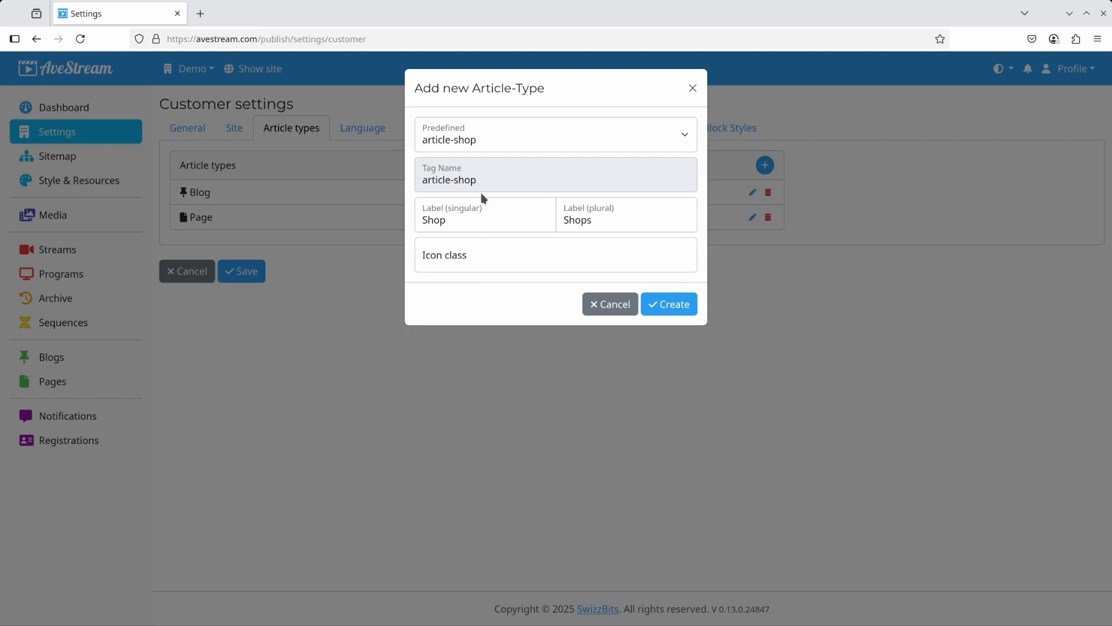
click(472, 223)
text(product)
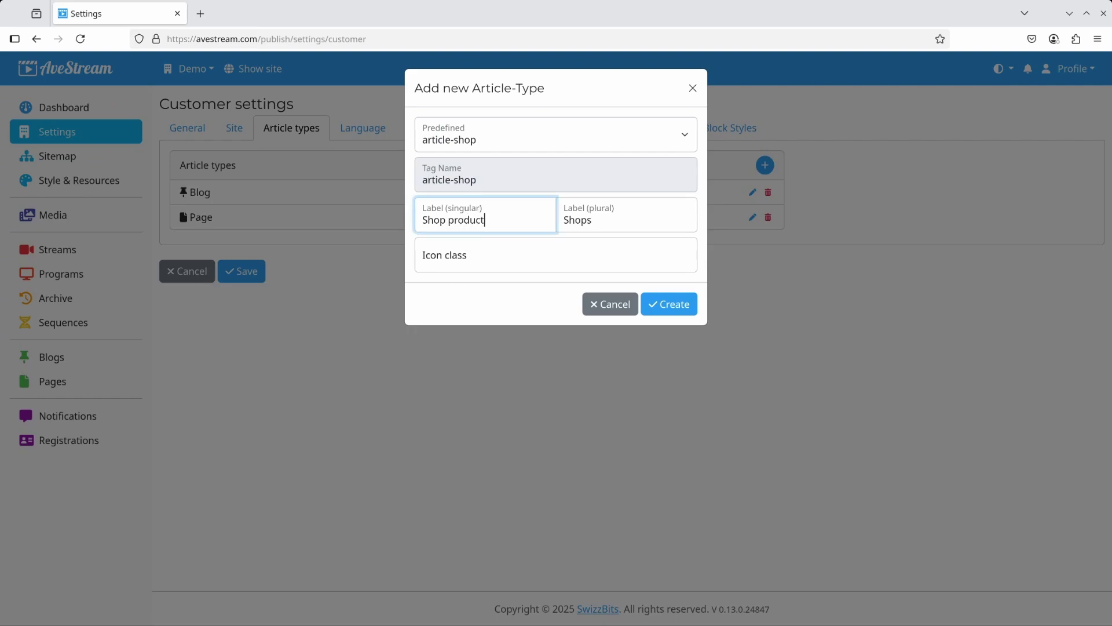
key(Tab)
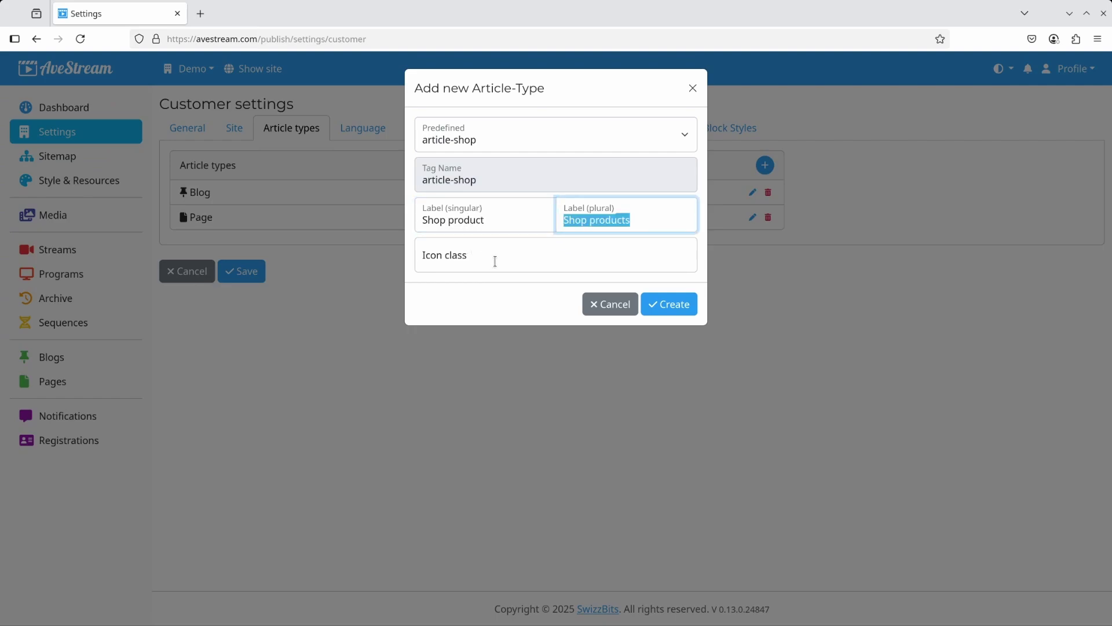
click(669, 306)
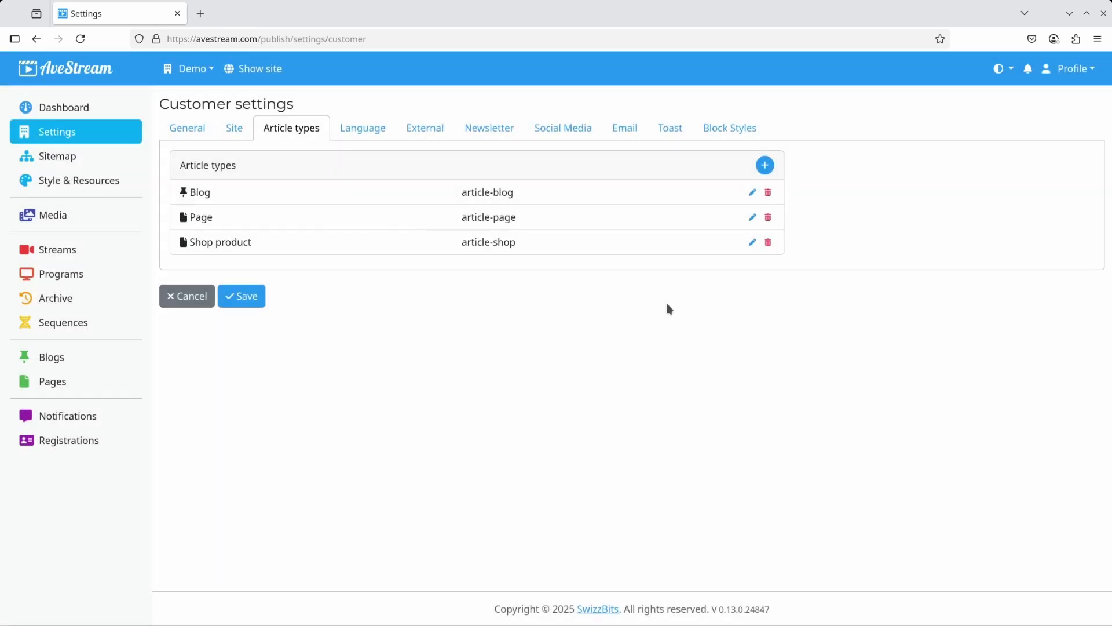
click(255, 297)
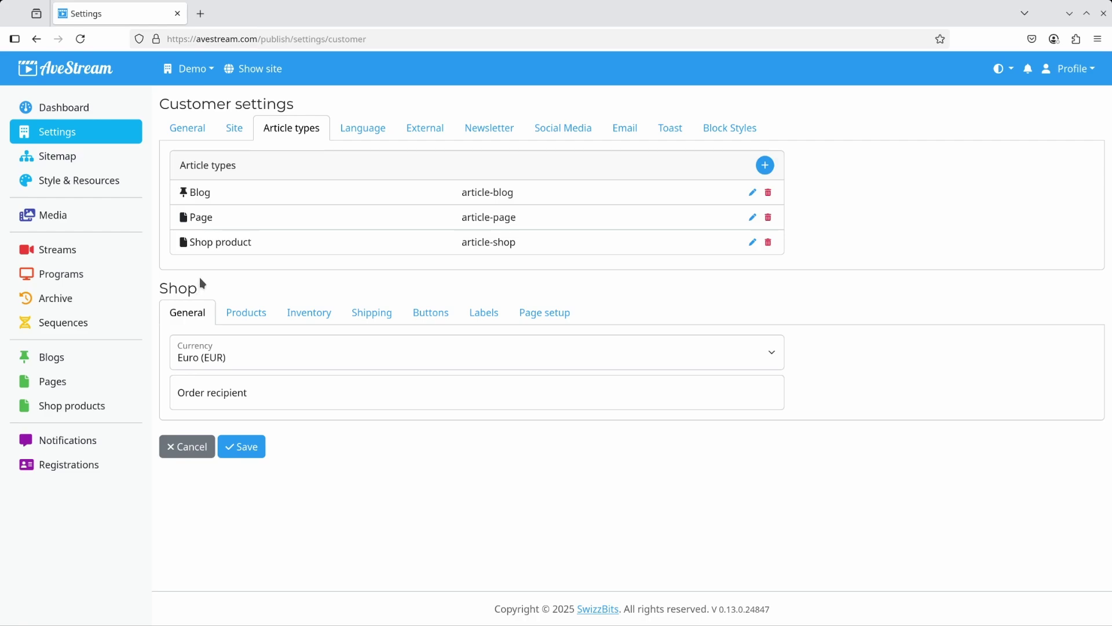
Open the Demo Data Importer from the Administration area.
click(1070, 72)
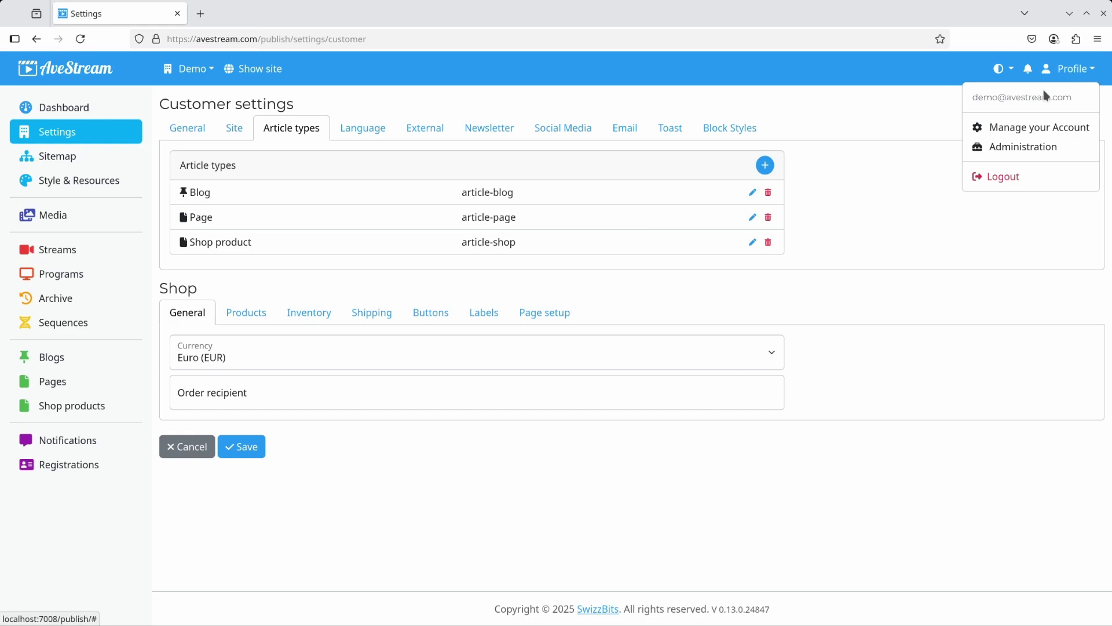
click(1030, 152)
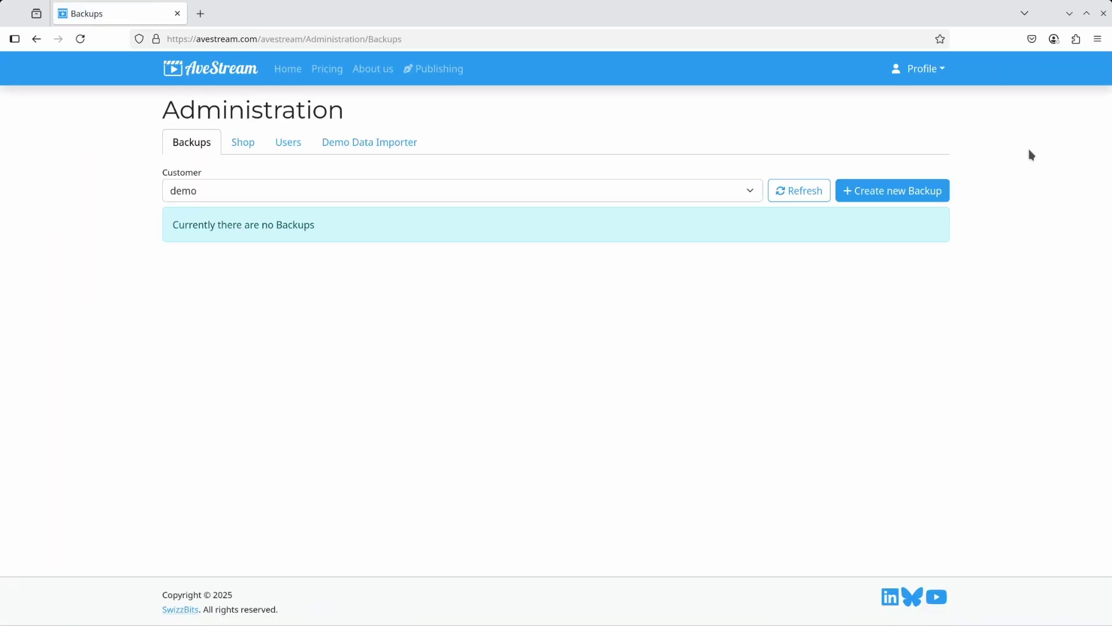
click(374, 144)
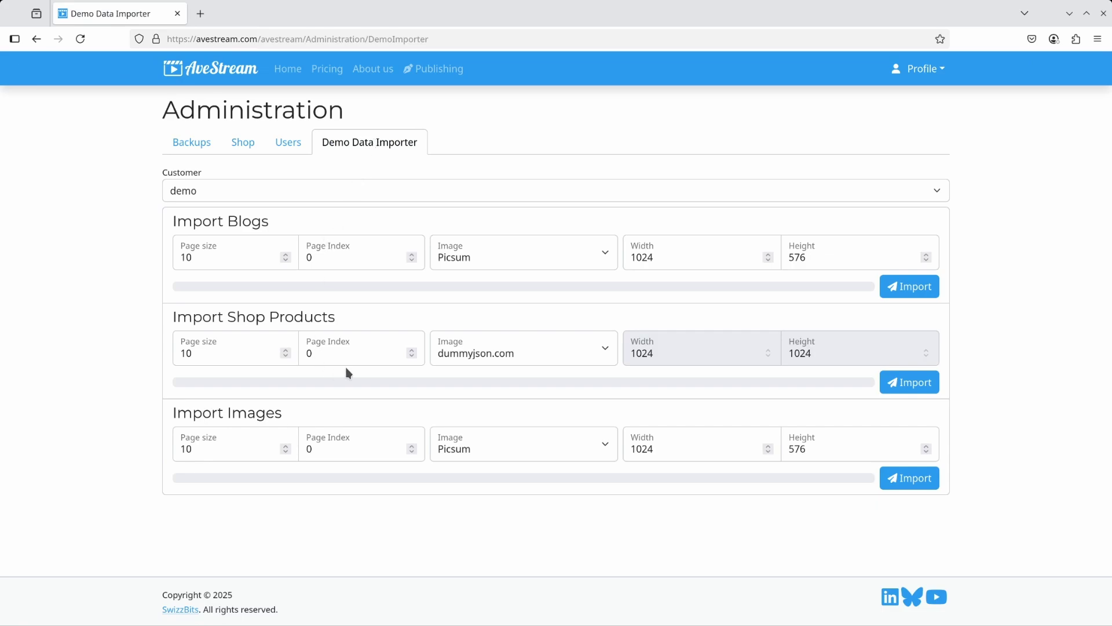
Import 20 demo Shop Products, then return to the Publishing dashboard.
double_click(218, 354)
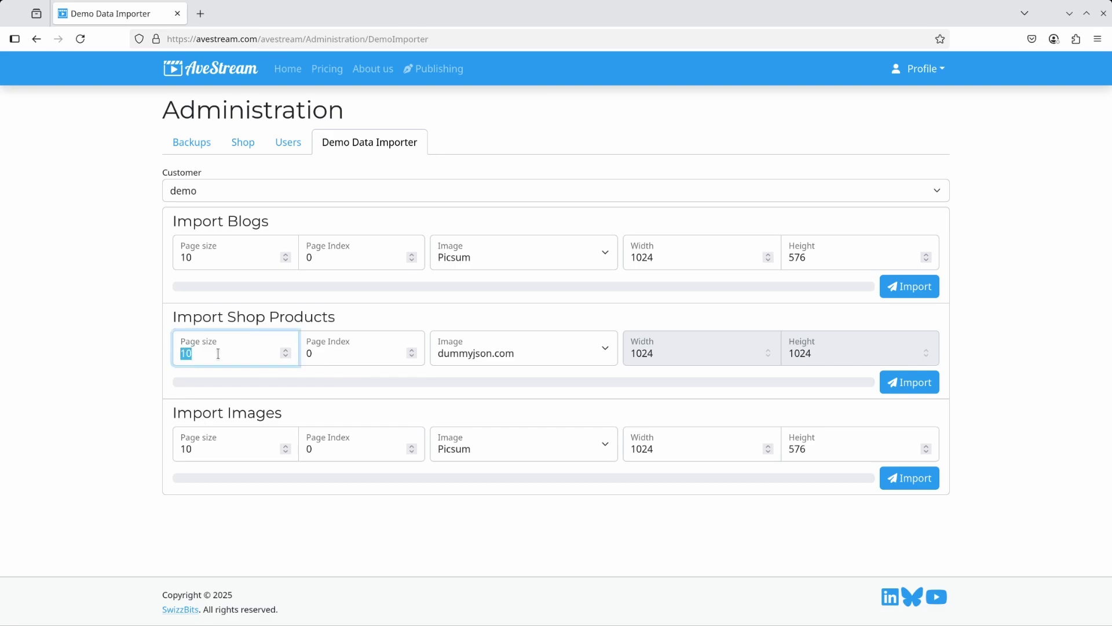
text(20)
click(921, 386)
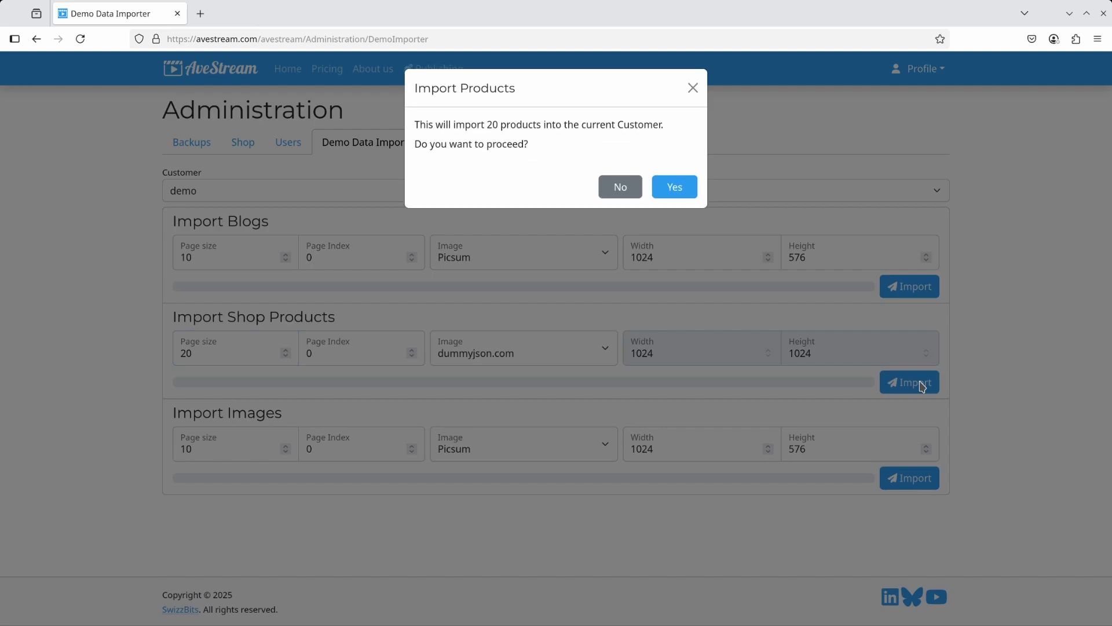
click(670, 187)
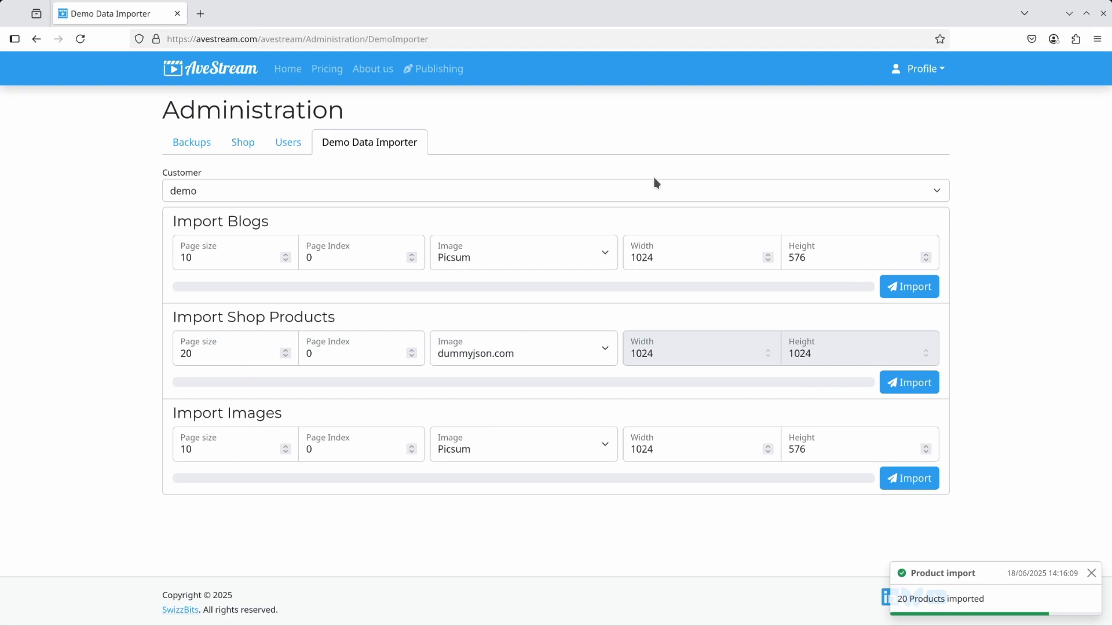
click(432, 69)
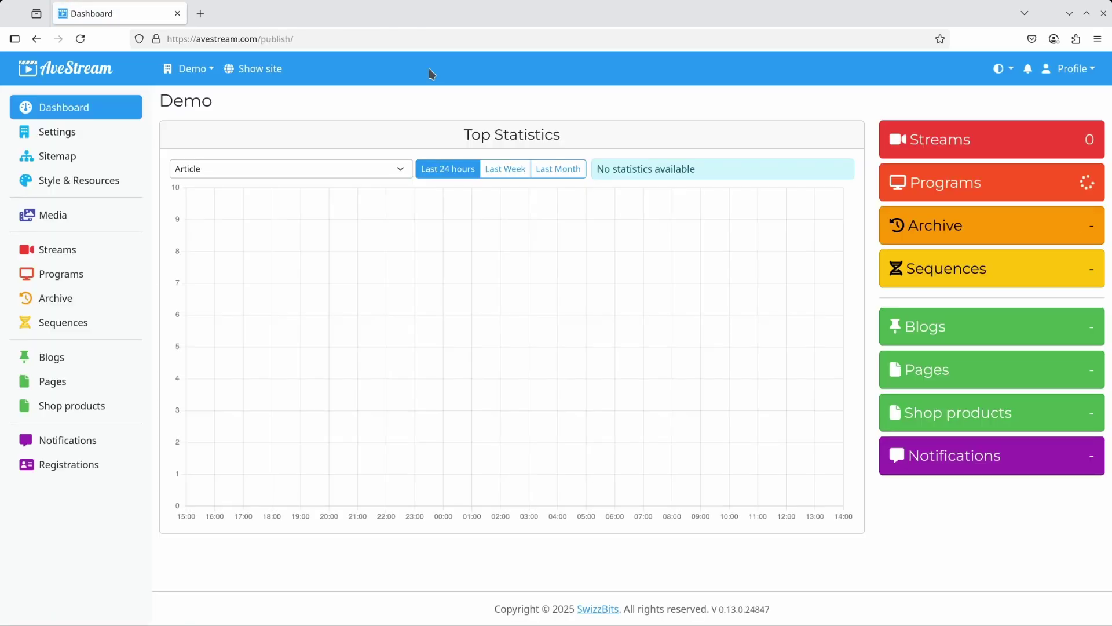
Review the 20 imported Shop products, then go to the Sitemap page.
click(99, 412)
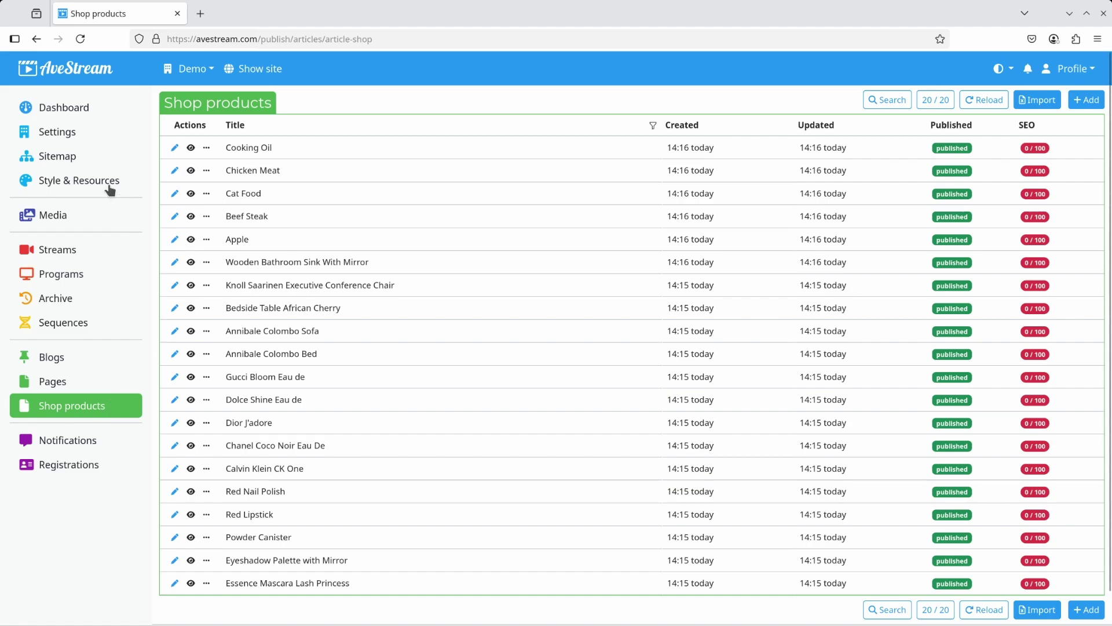
click(71, 158)
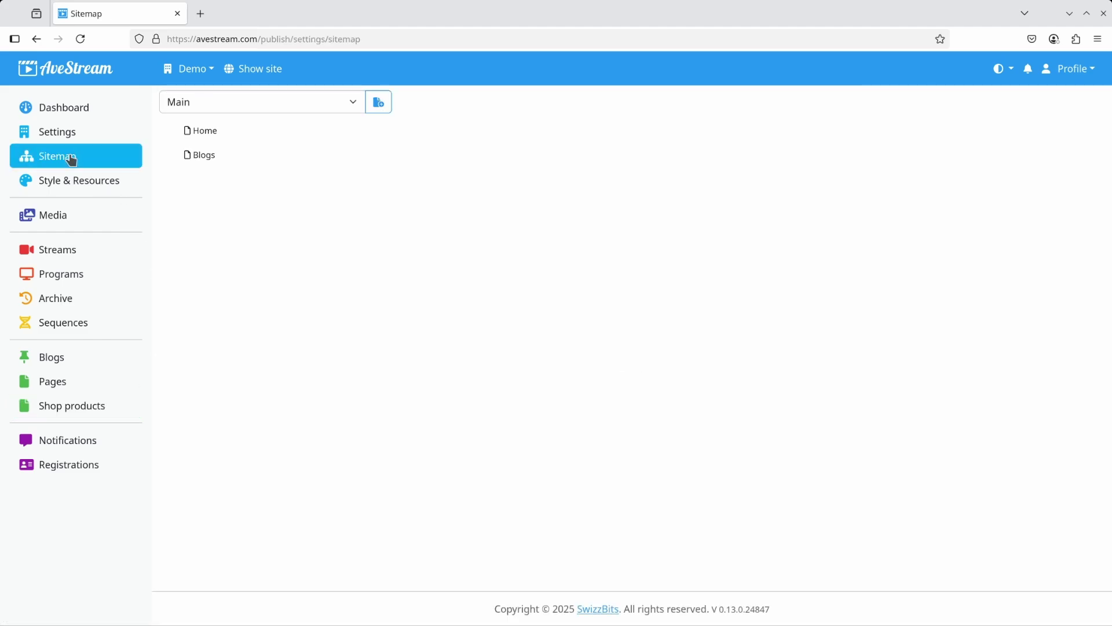
Add a static Main navigation item labelled Shop.
click(377, 103)
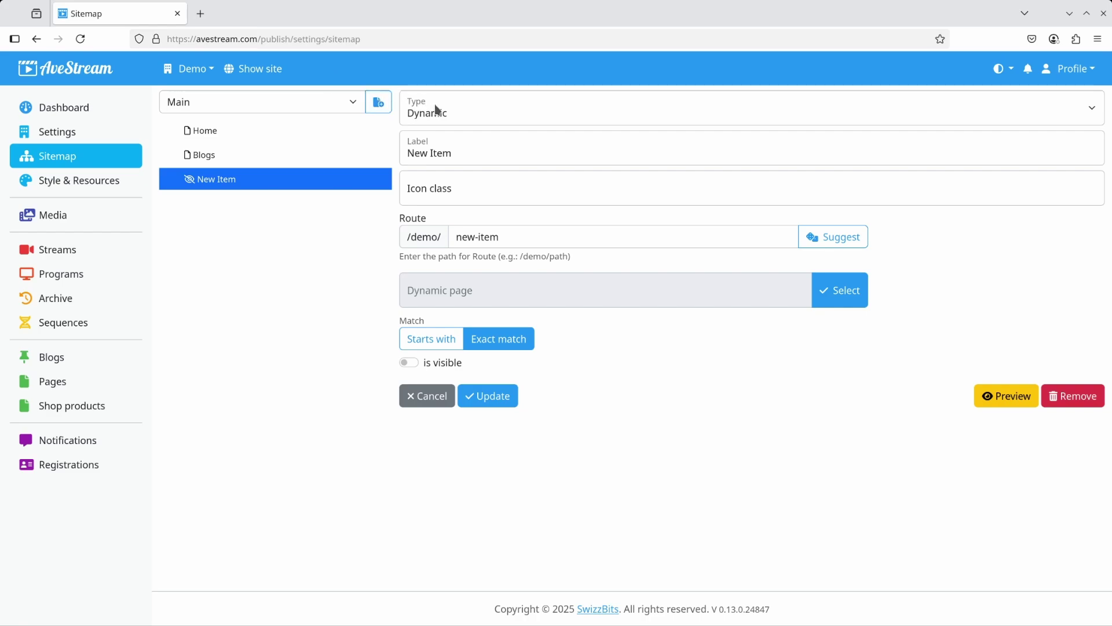
click(480, 114)
click(460, 134)
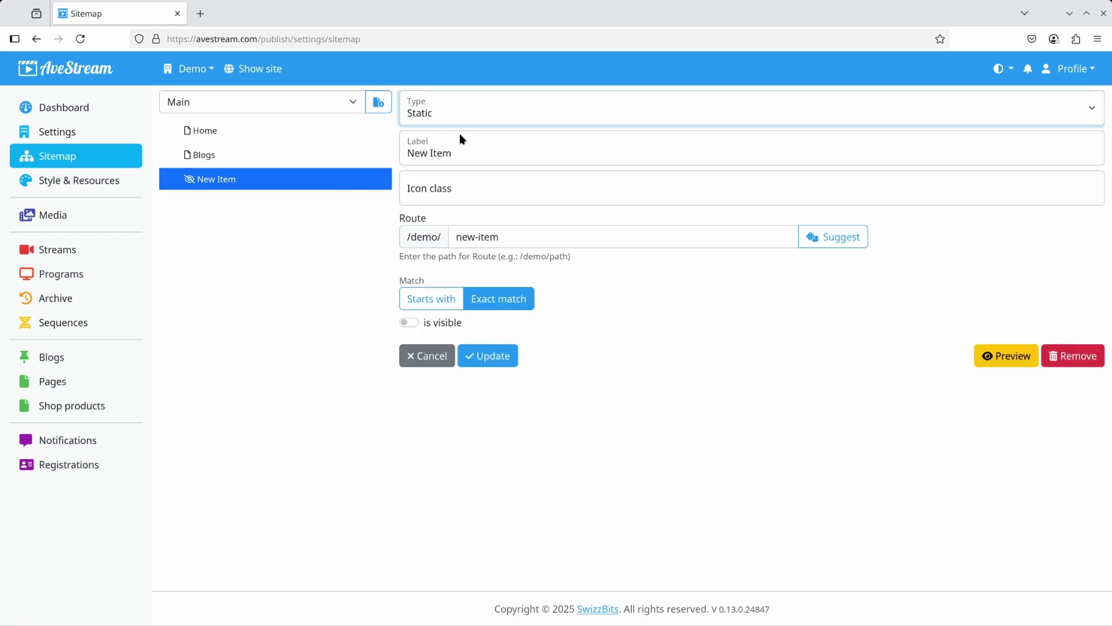
triple_click(465, 153)
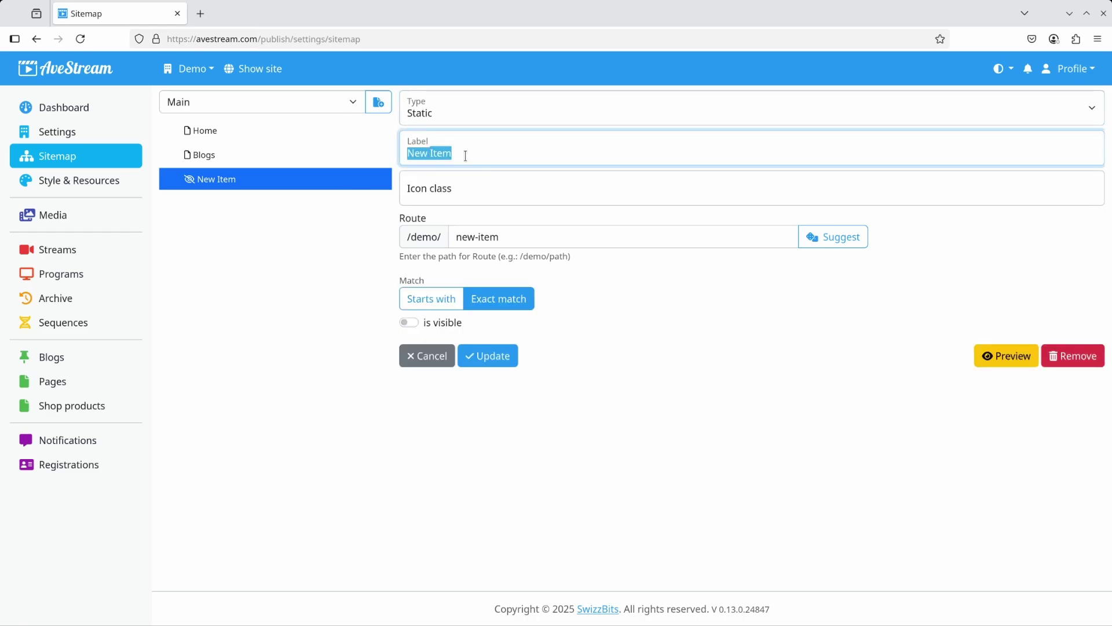
text(Shop)
key(Tab)
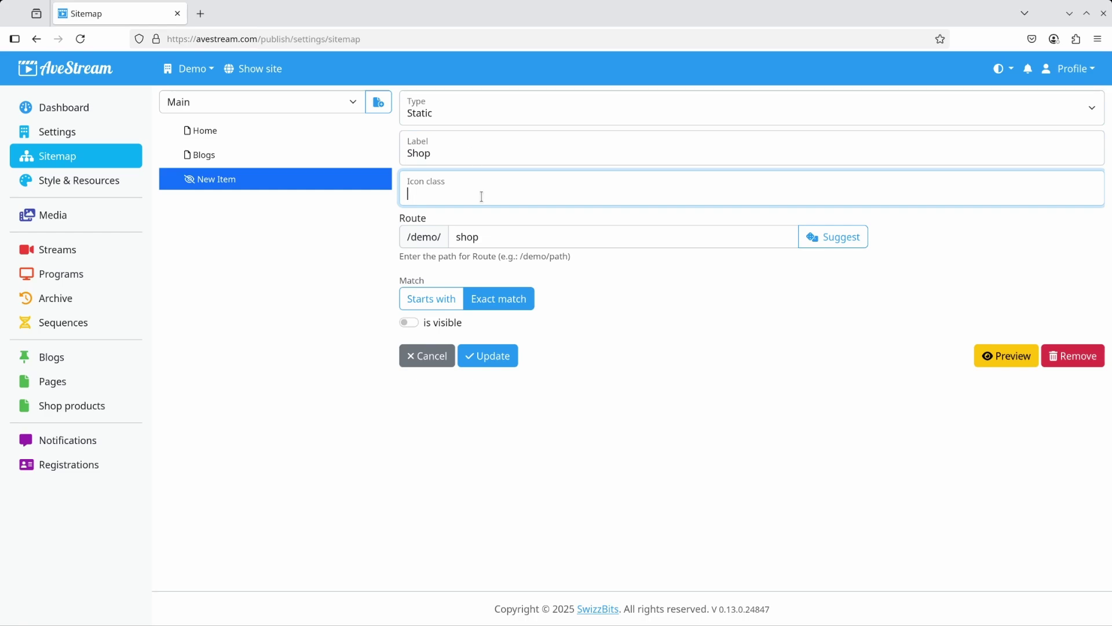
Make Shop match Starts with and visible, save it, and nest a new item under it.
click(436, 305)
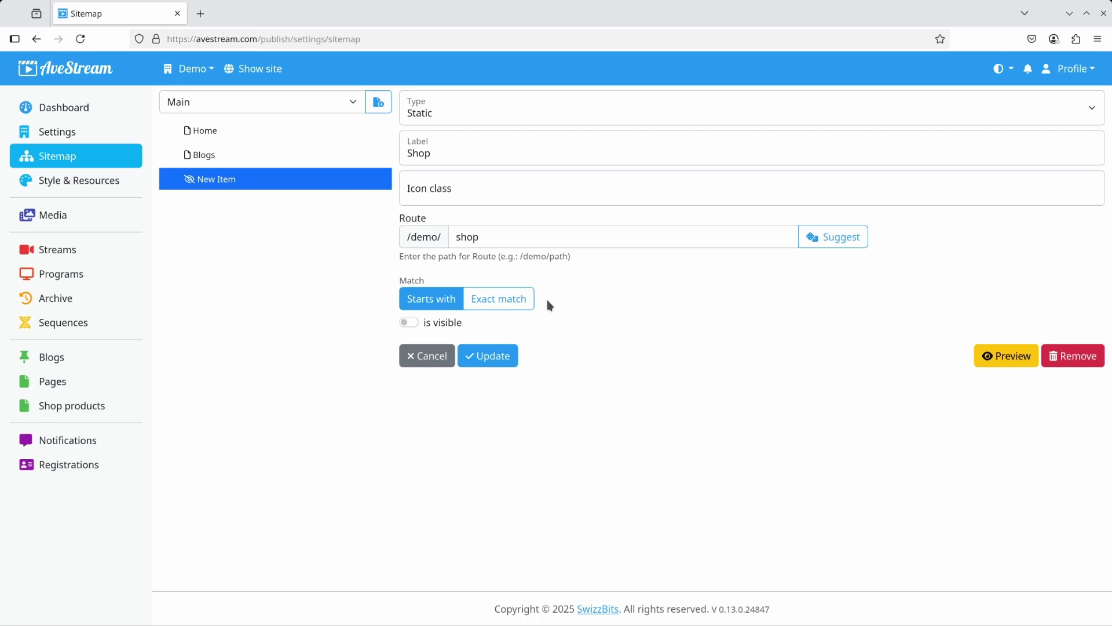
click(436, 324)
click(486, 355)
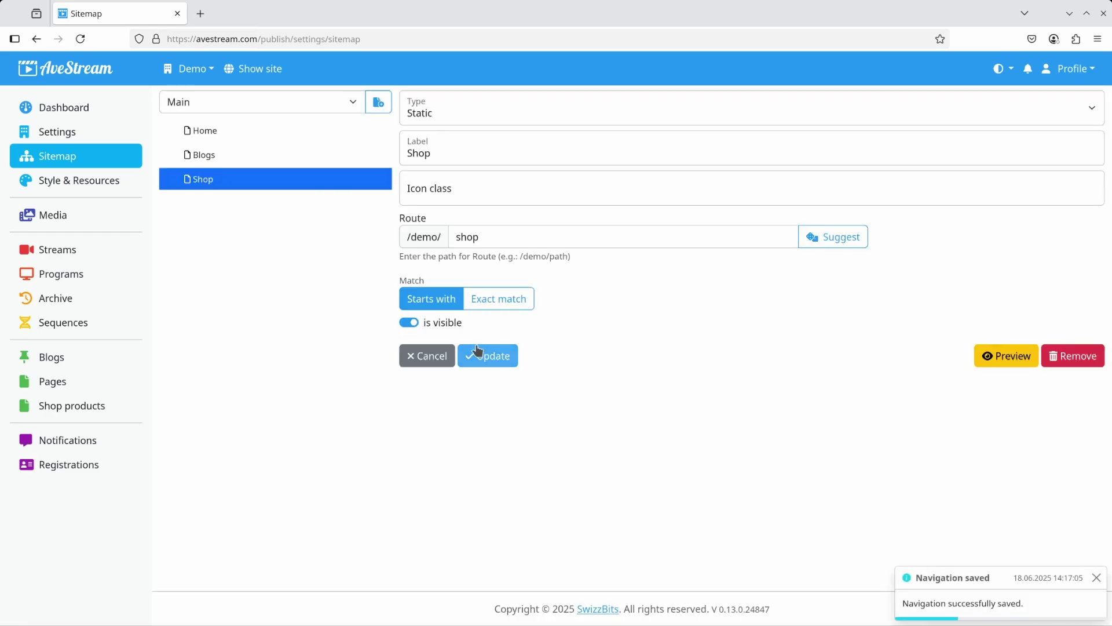
click(379, 104)
drag(200, 204, 231, 177)
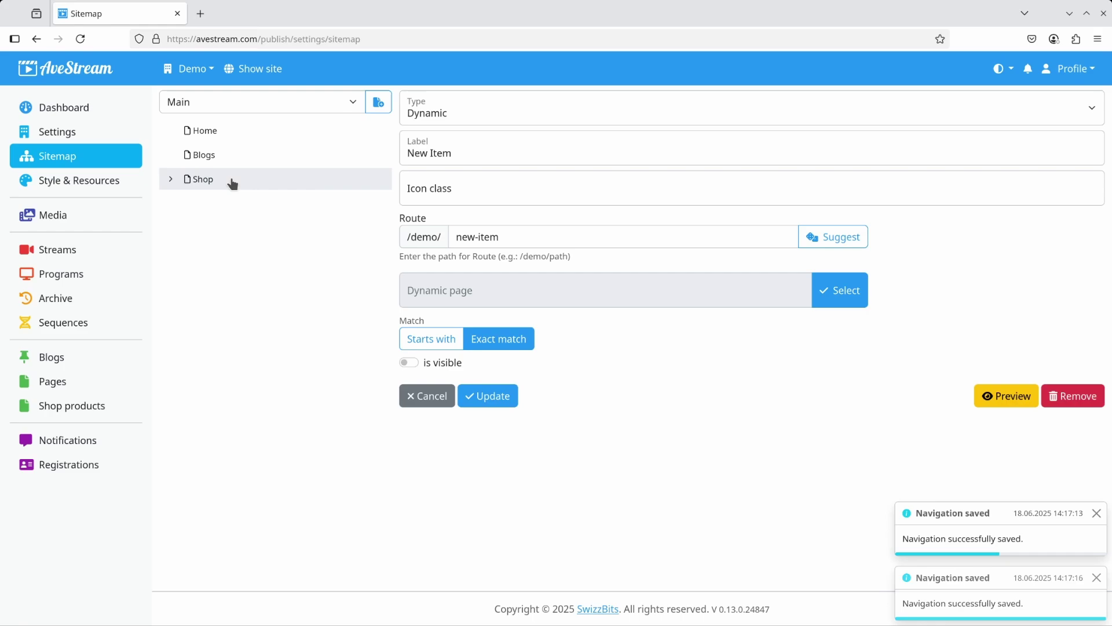
Turn the nested item into Cart, linked to a new Cart page, and save it.
click(172, 180)
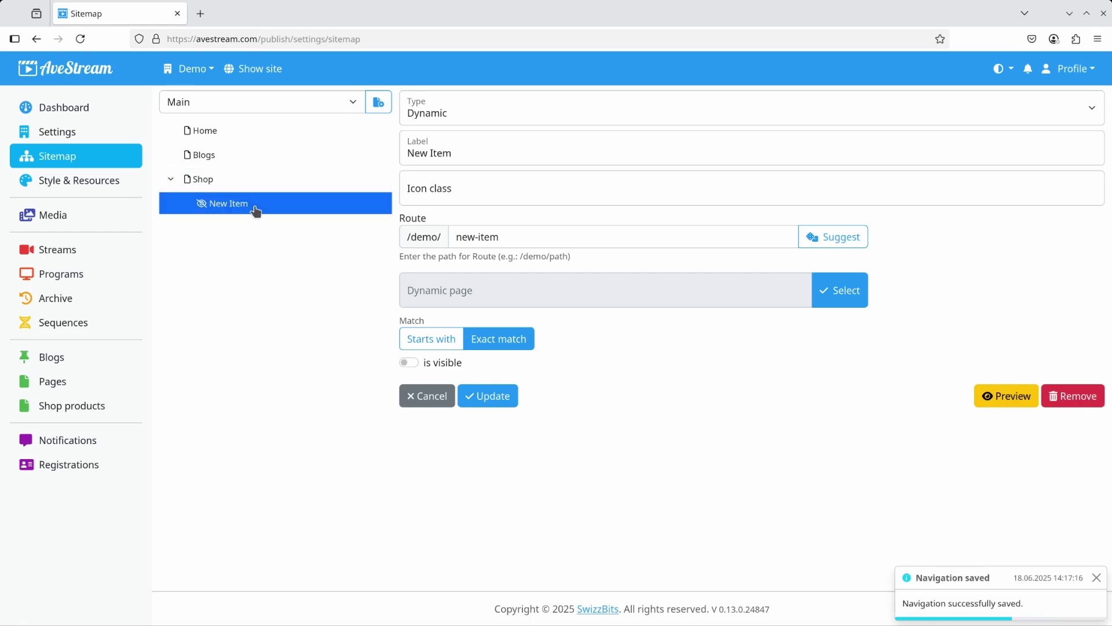
triple_click(539, 153)
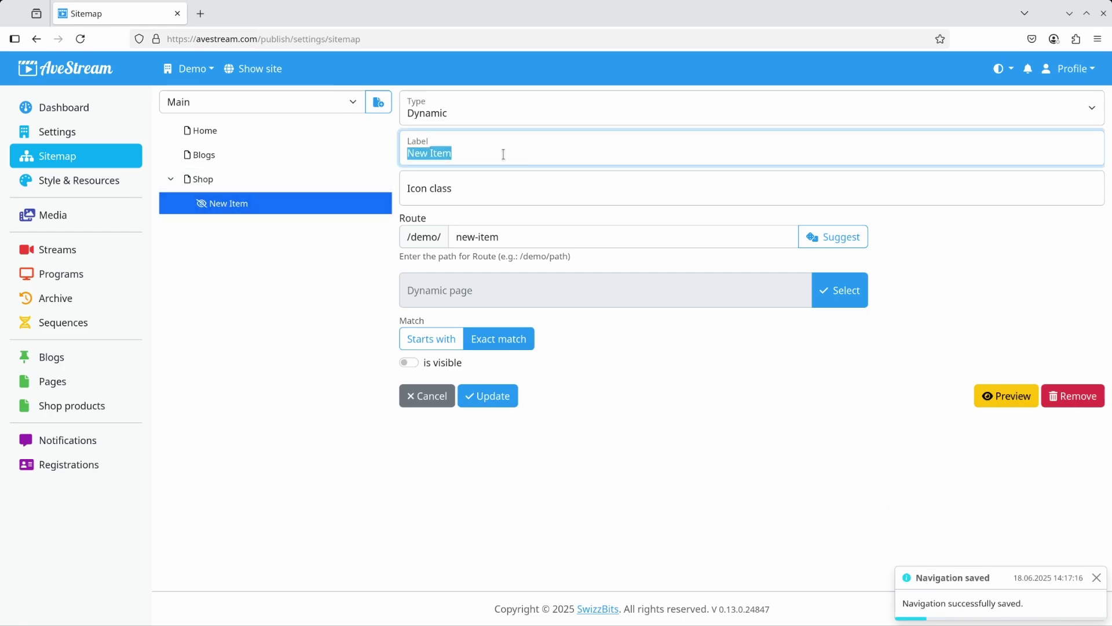
text(Cart)
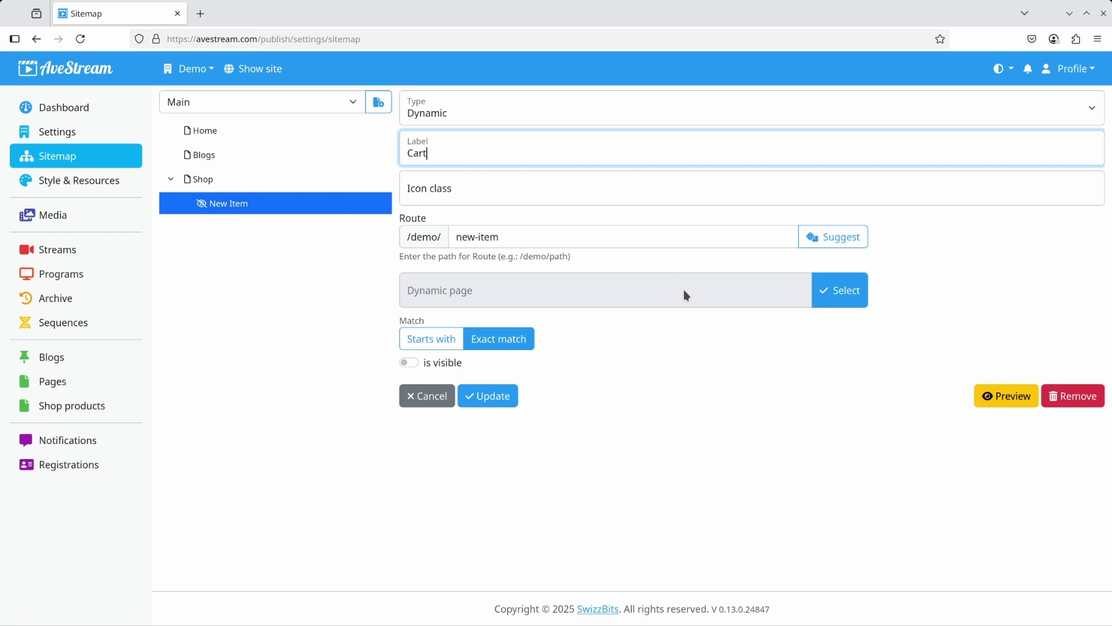
click(753, 259)
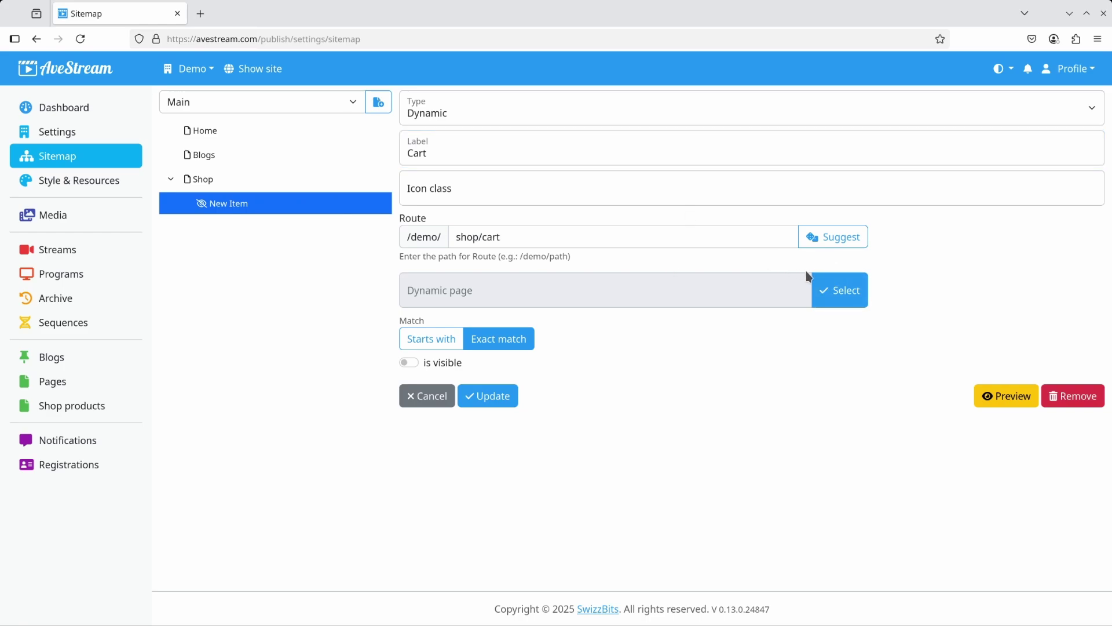
click(845, 290)
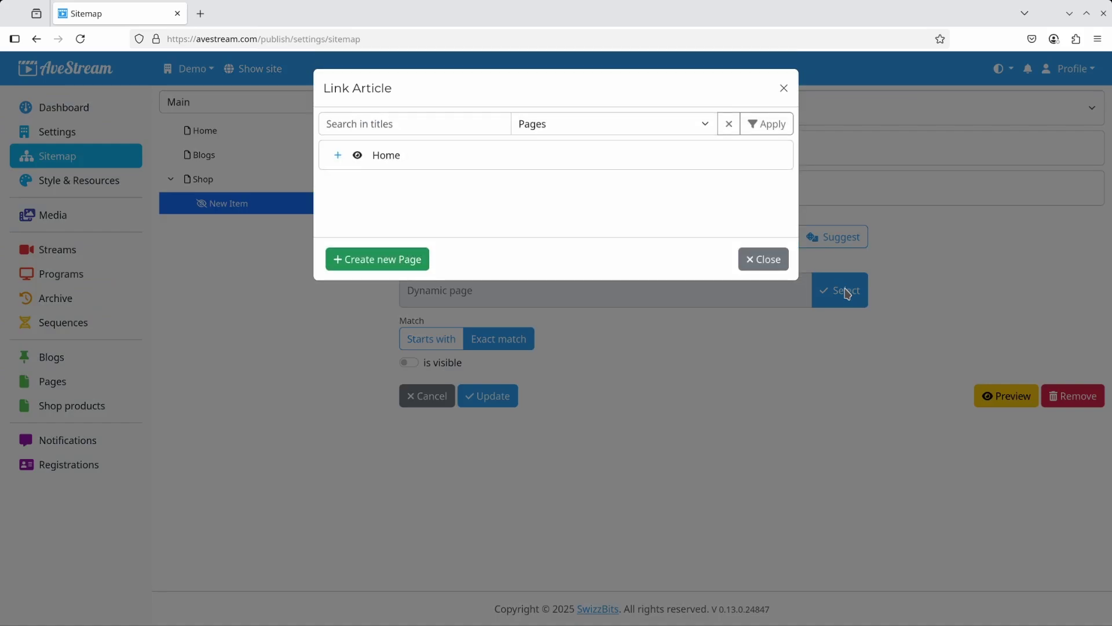
click(412, 263)
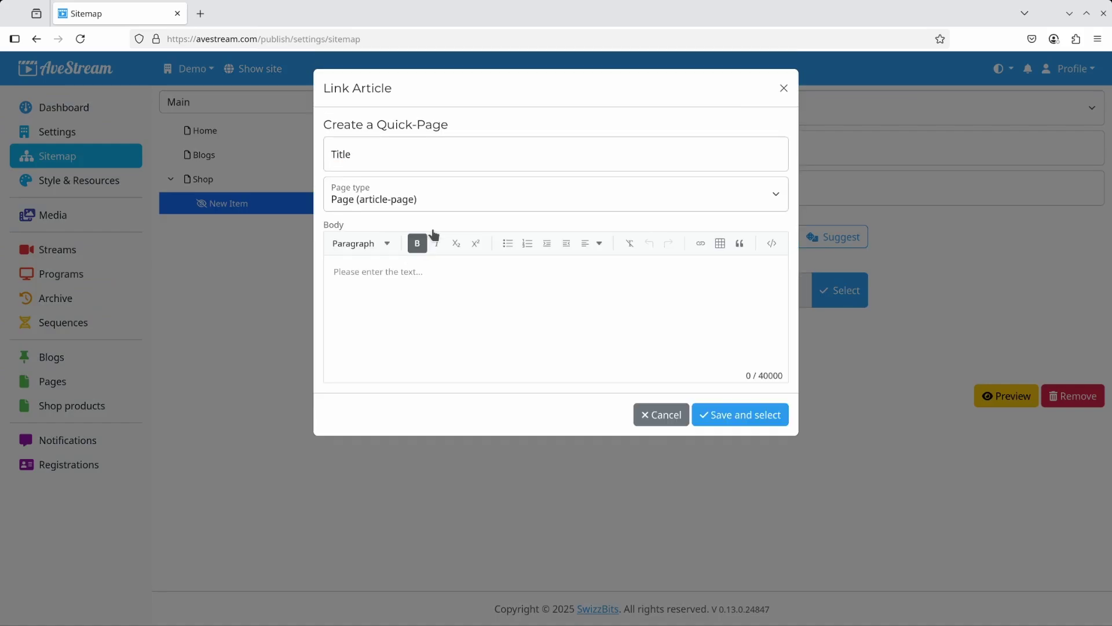
text(Cart)
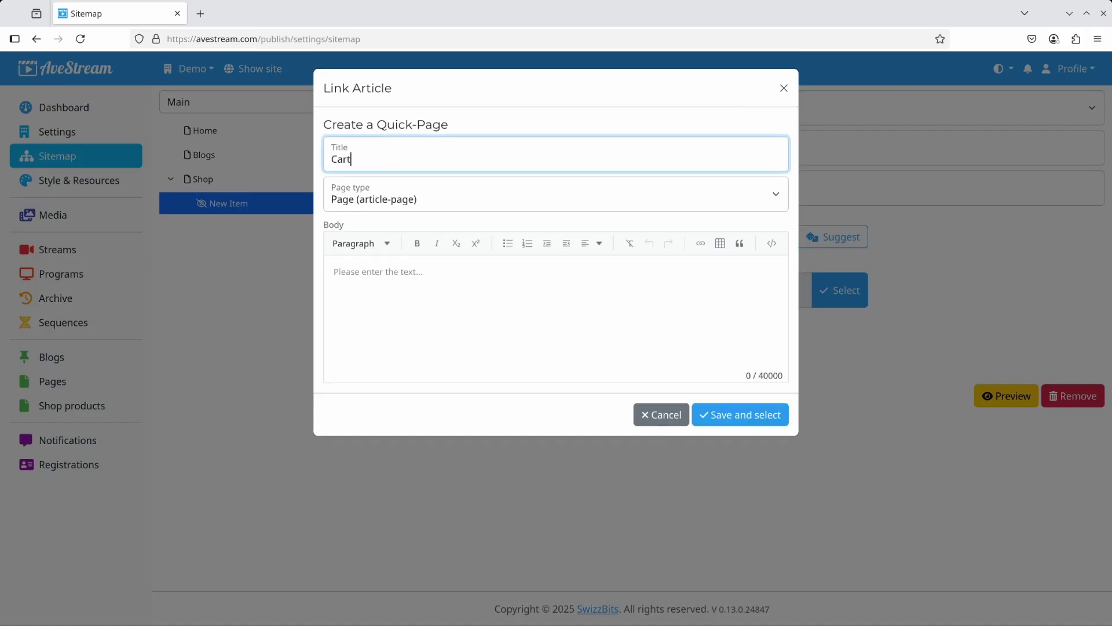
click(733, 413)
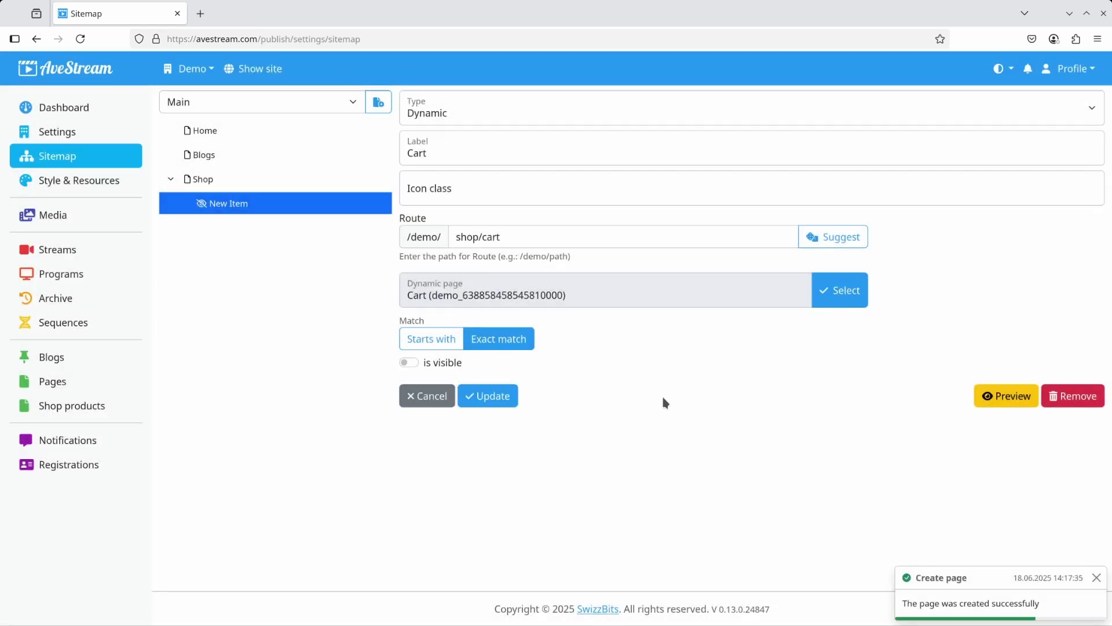
click(498, 396)
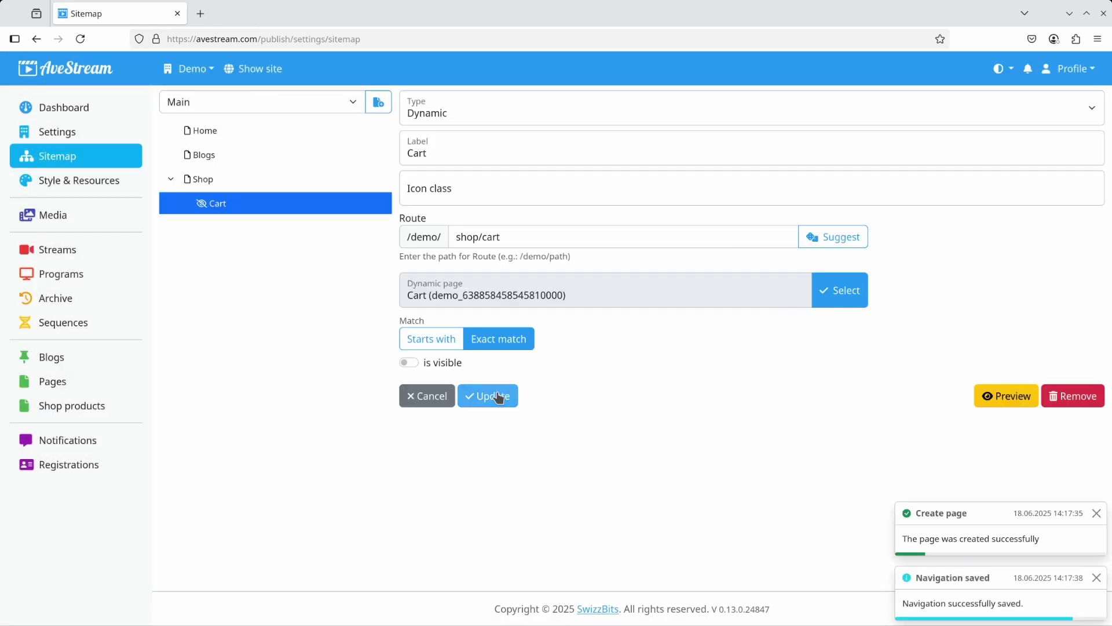
Add a Checkout item under Shop linked to a new Checkout page.
click(378, 102)
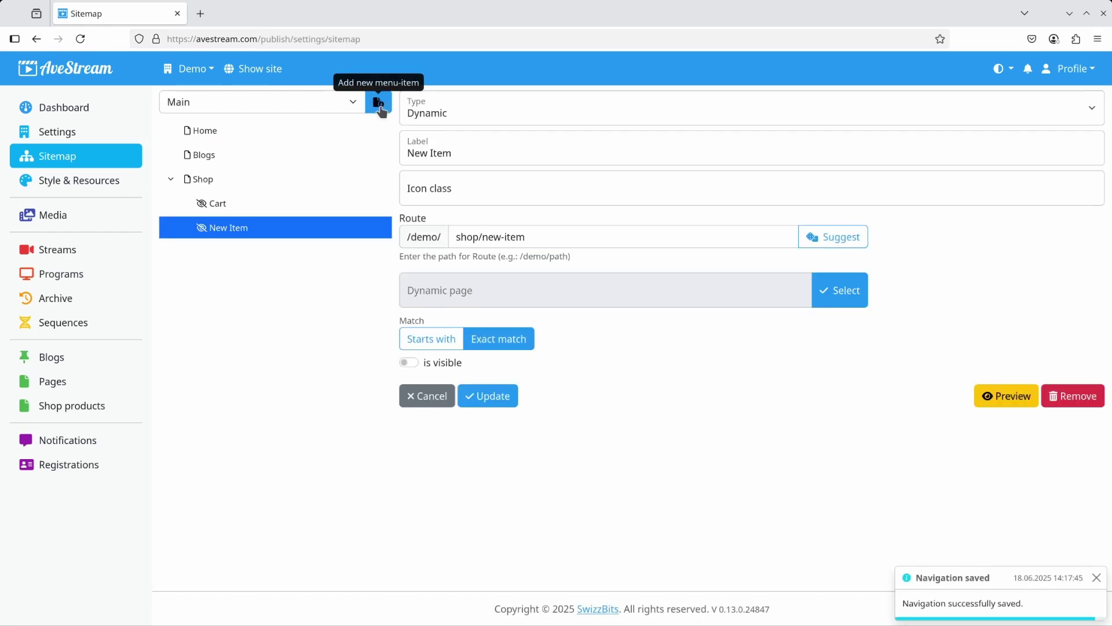
triple_click(506, 147)
text(Checkout)
key(Tab)
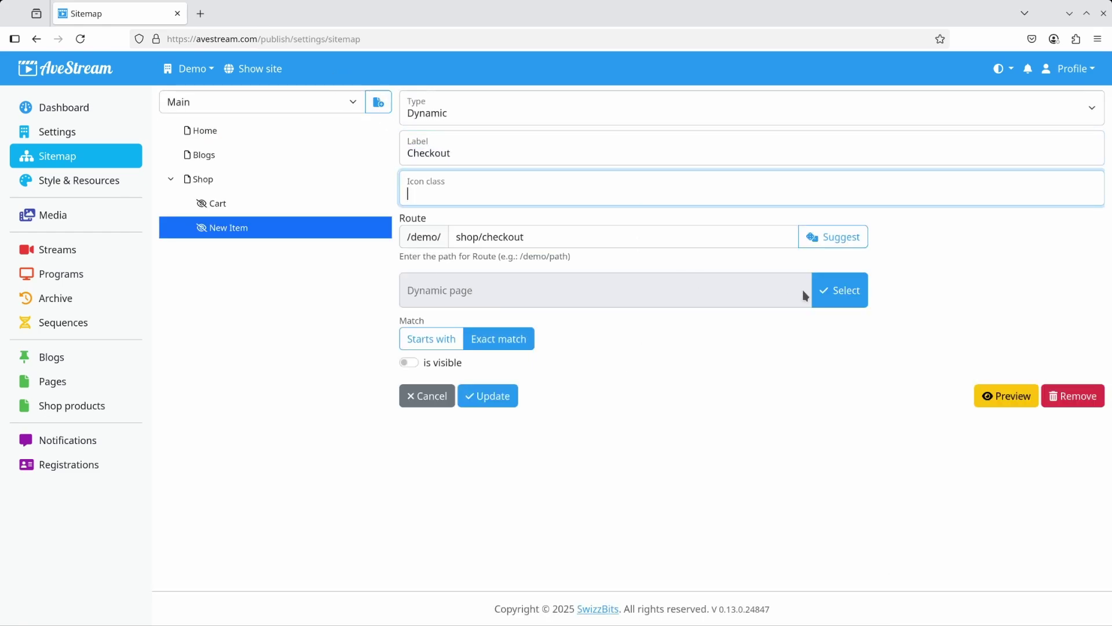
click(840, 290)
click(377, 258)
click(367, 149)
text(Checkout)
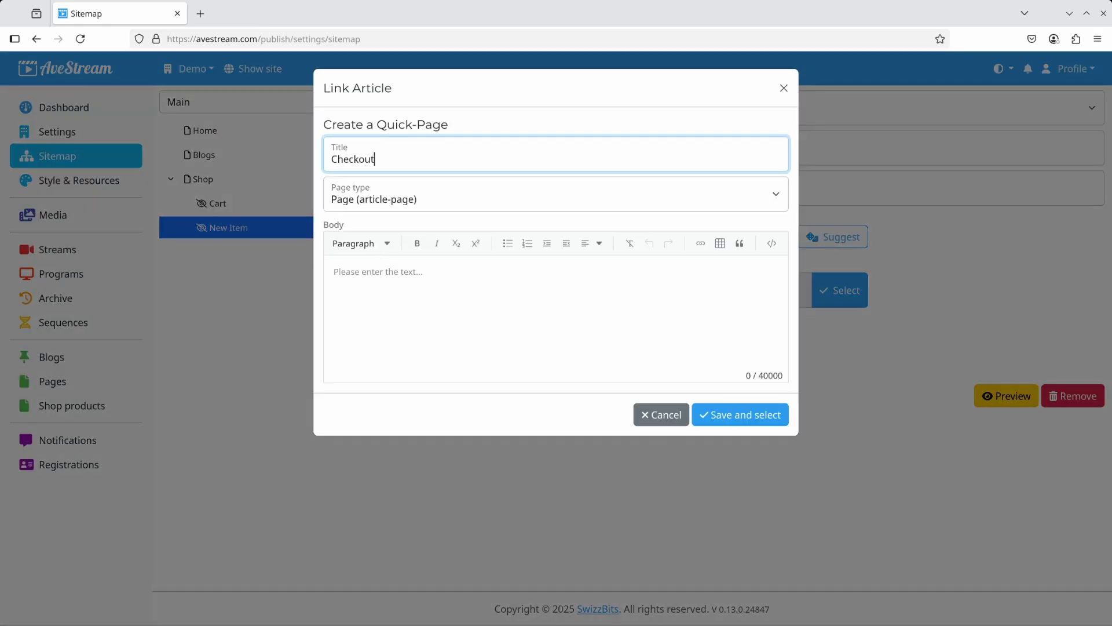
click(726, 413)
Add a Payment success item linked to a new Payment success page and save it.
triple_click(477, 149)
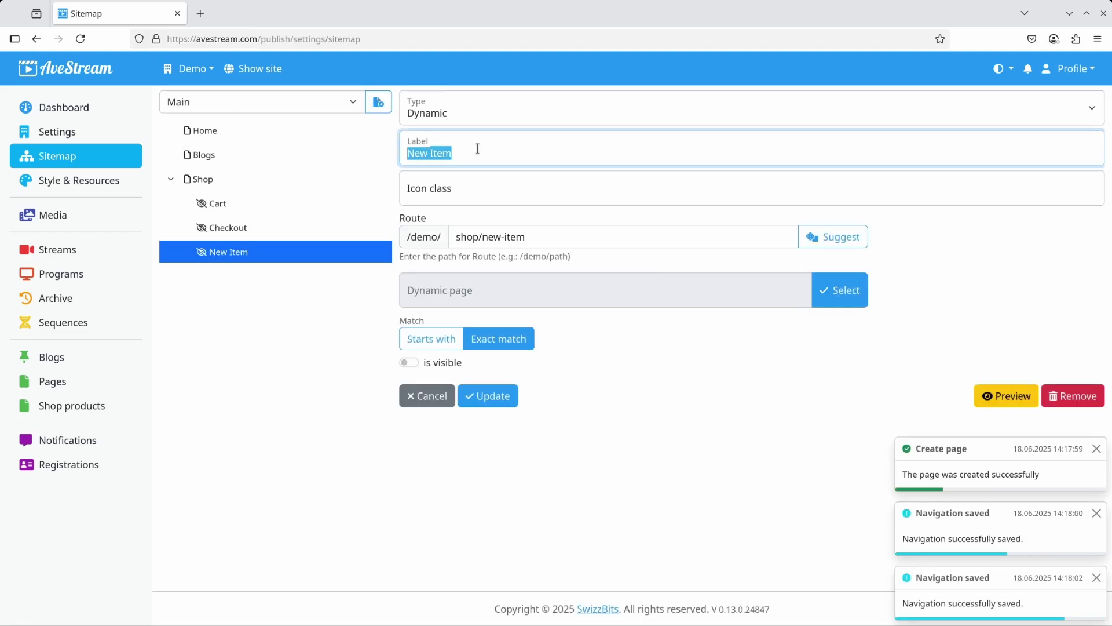
text(Payment success)
key(ctrl+a)
click(839, 290)
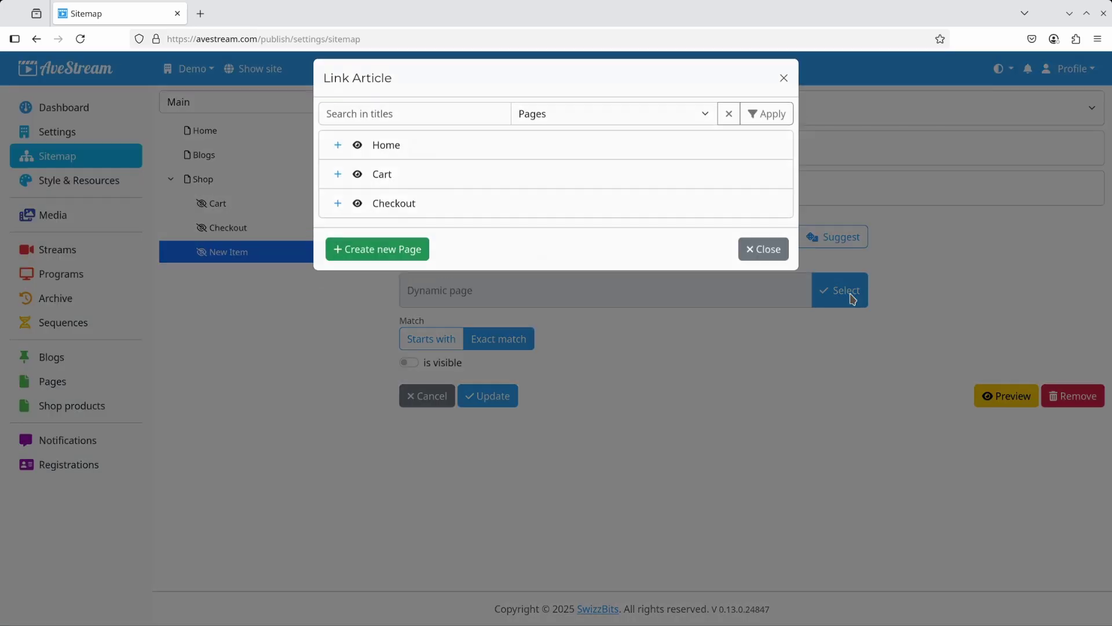
click(373, 248)
click(371, 152)
text(Payment success)
click(735, 412)
click(489, 394)
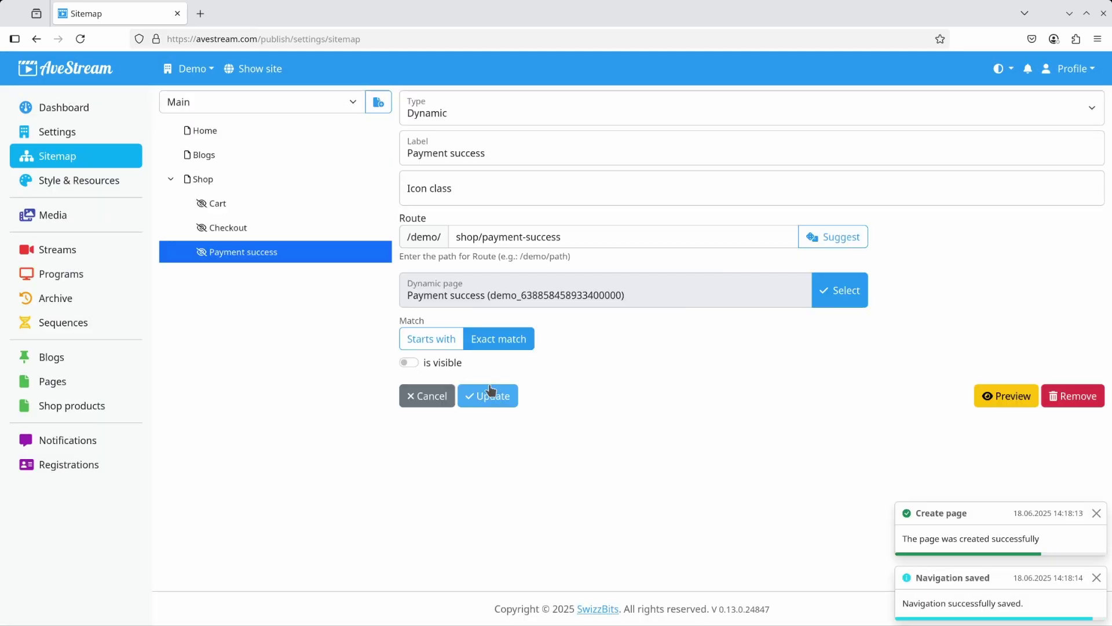
Add a Payment cancelled item linked to a new Payment cancelled page and save it.
click(379, 102)
triple_click(503, 146)
text(Payment success)
key(ctrl+shift+Left)
text(cancelled)
key(ctrl+a)
key(ctrl+c)
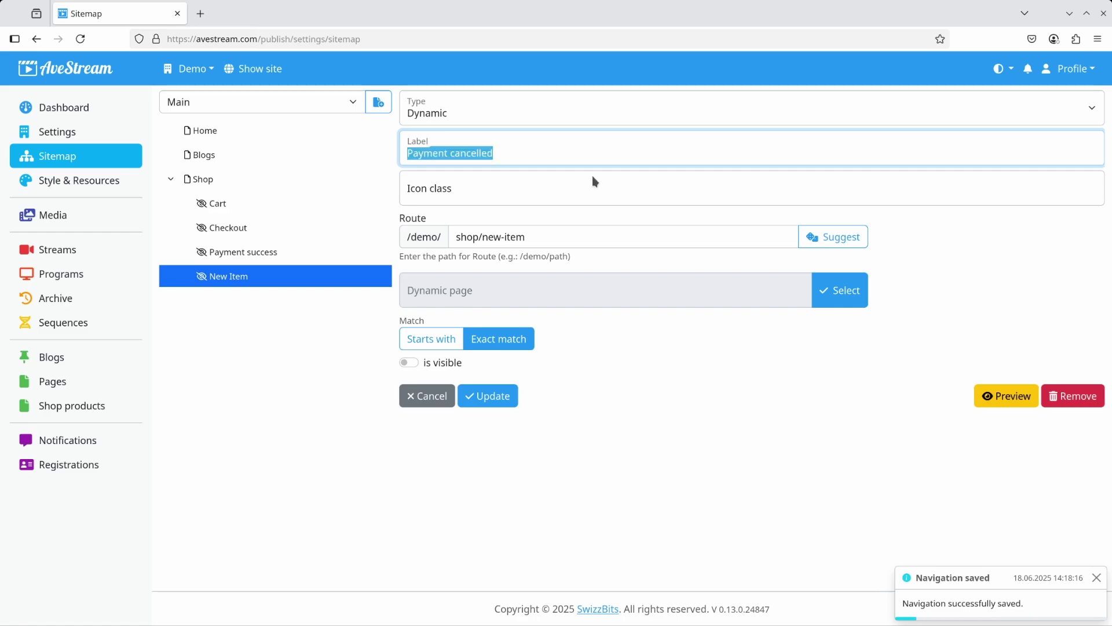
click(840, 290)
click(373, 286)
click(360, 163)
key(ctrl+v)
click(719, 415)
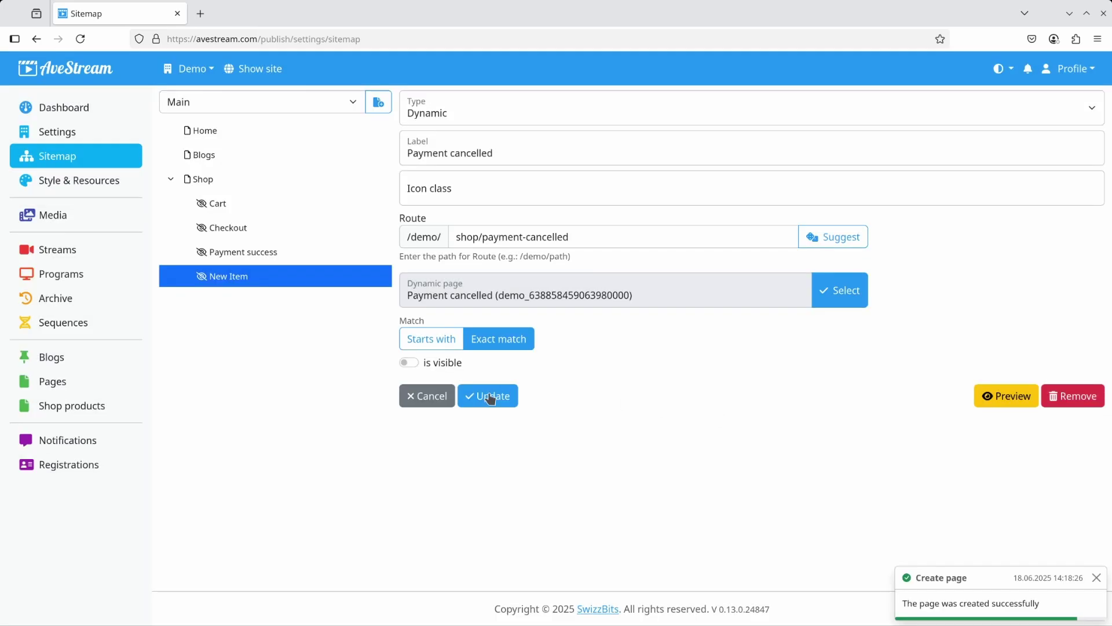
click(486, 394)
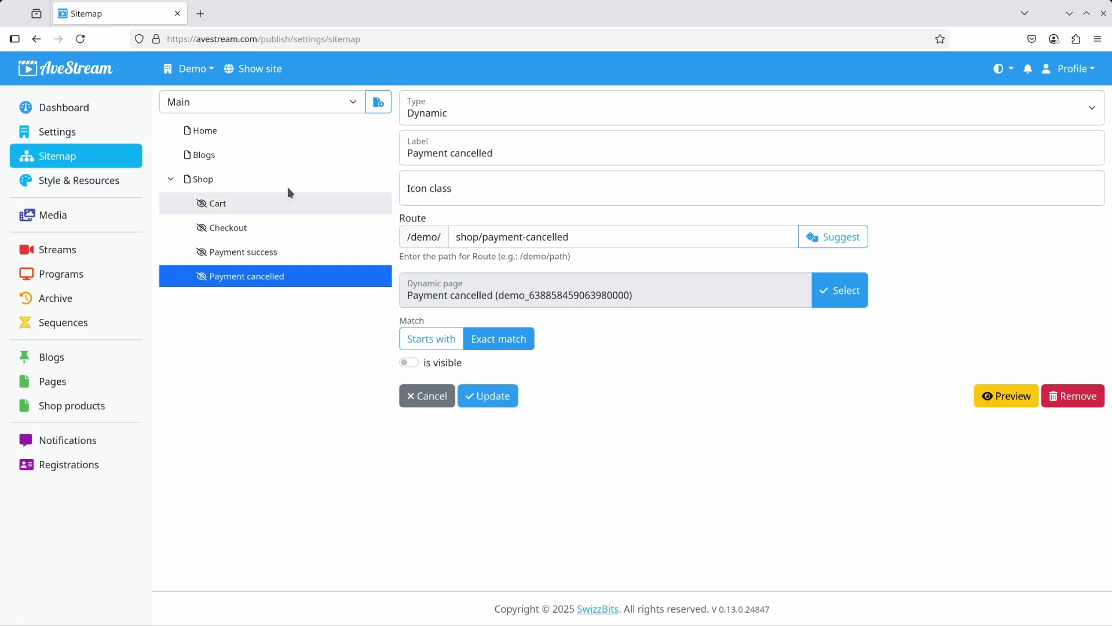
In Shop page setup, set the Cart page to shop/cart and Checkout to shop/checkout.
click(73, 135)
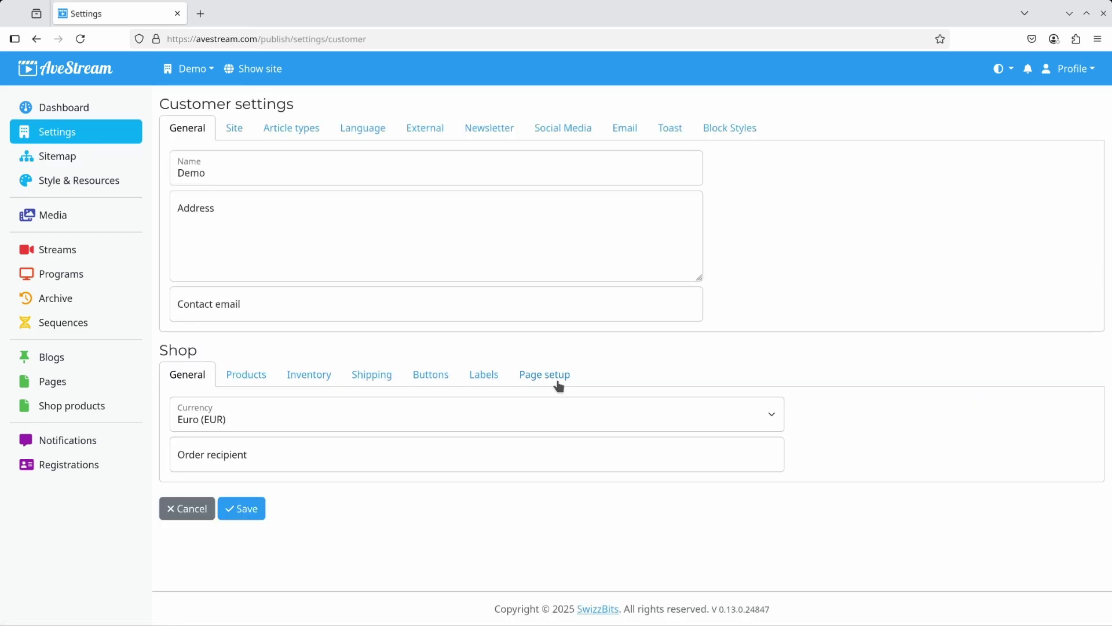
click(559, 383)
scroll(685, 392, down, 3)
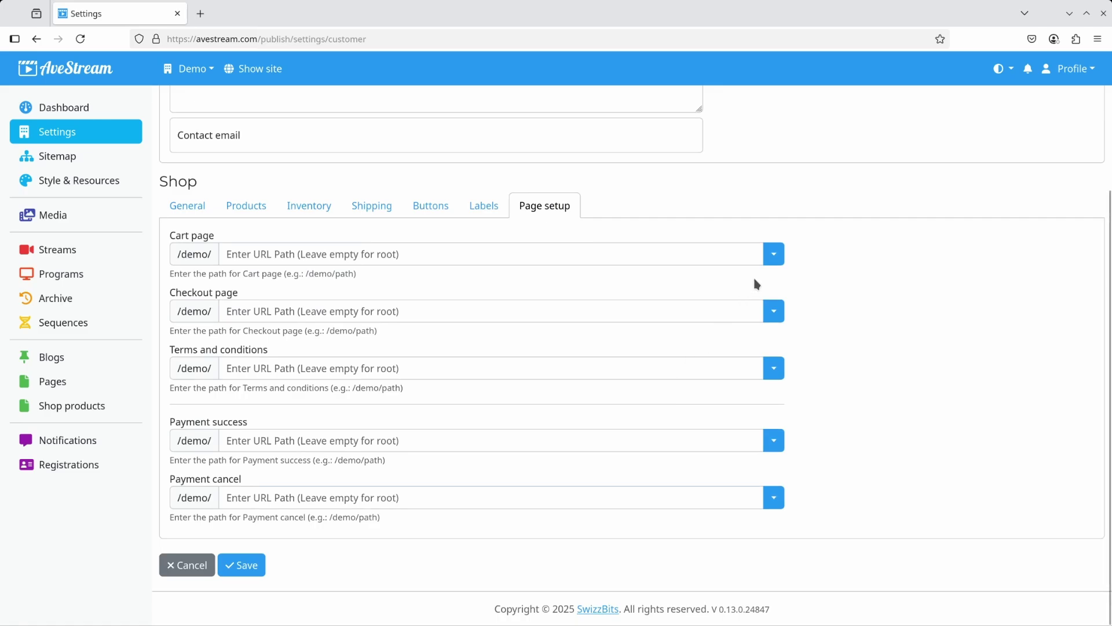
click(775, 254)
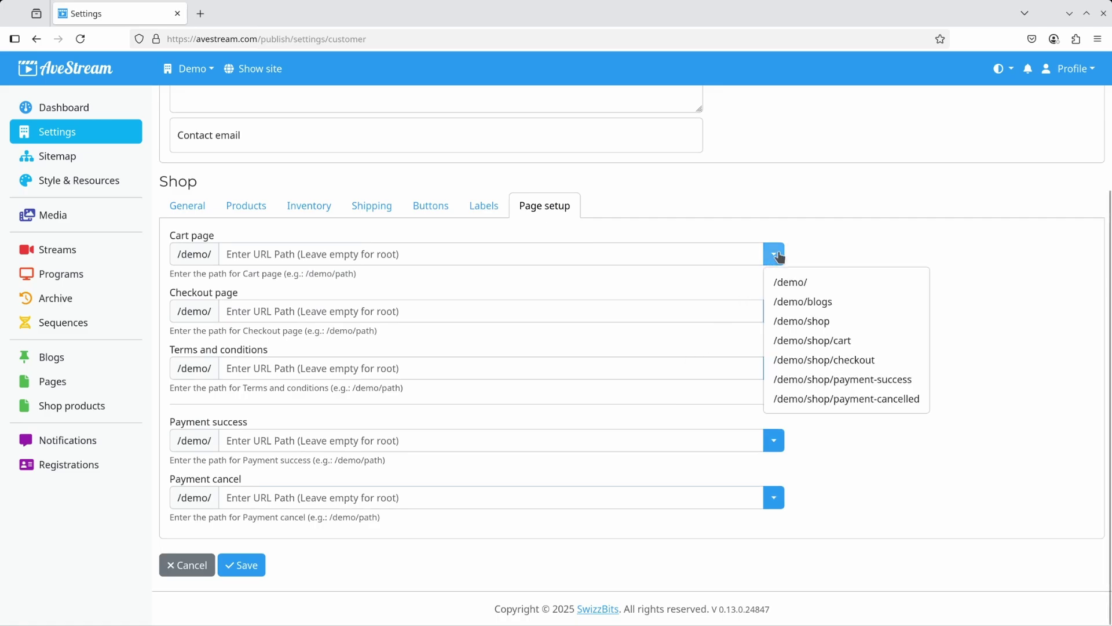
click(841, 346)
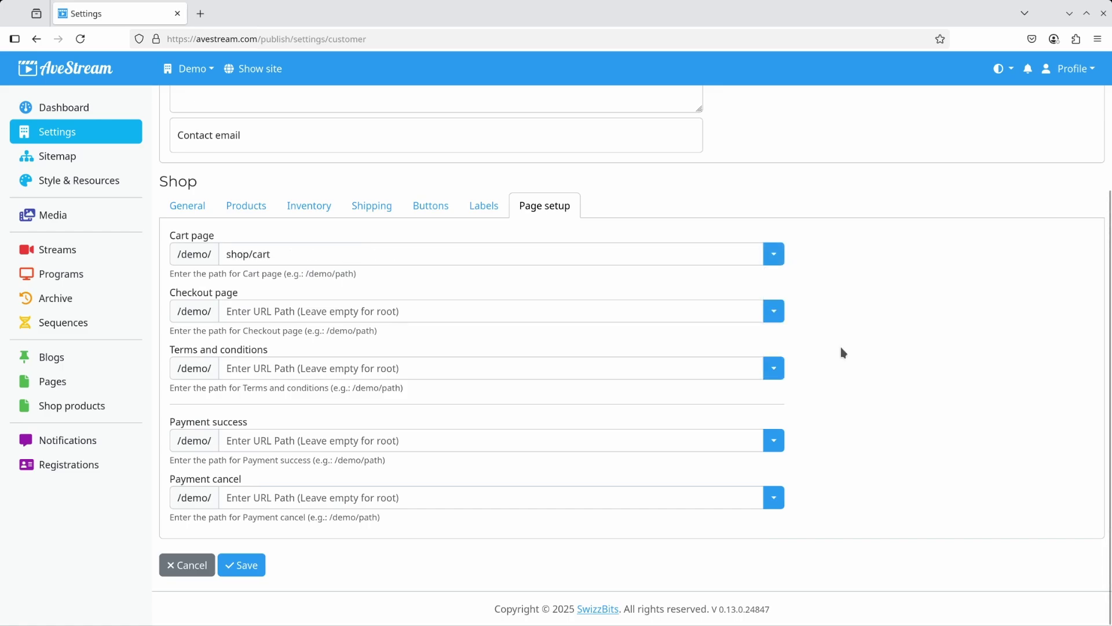
click(774, 312)
click(841, 421)
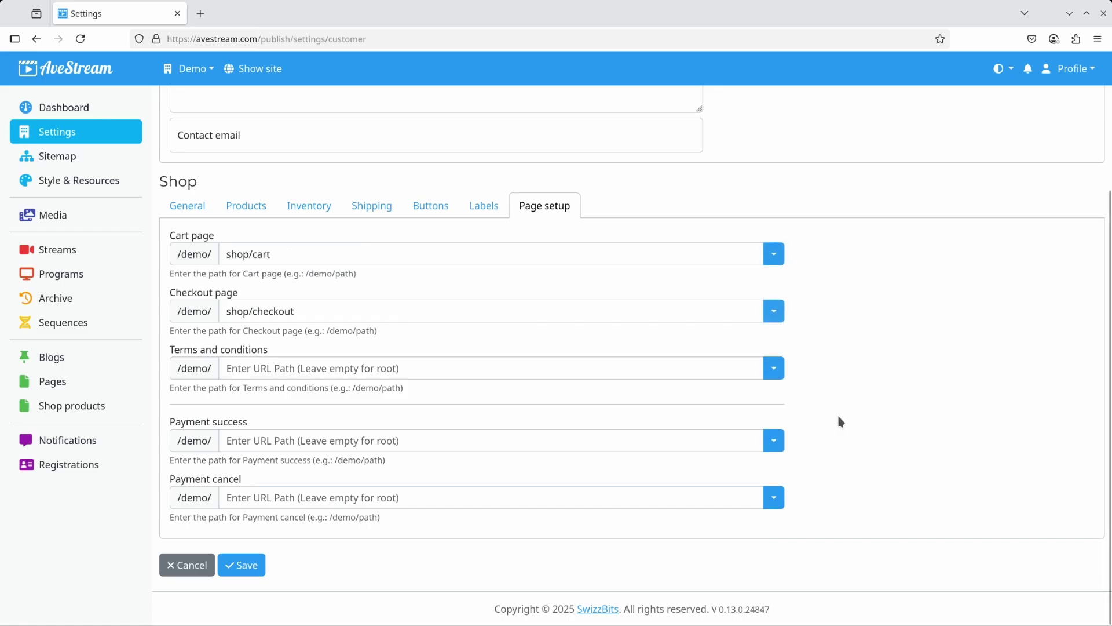
Set Payment success to shop/payment-success and Payment cancel to shop/payment-cancelled, then save.
click(775, 441)
click(833, 566)
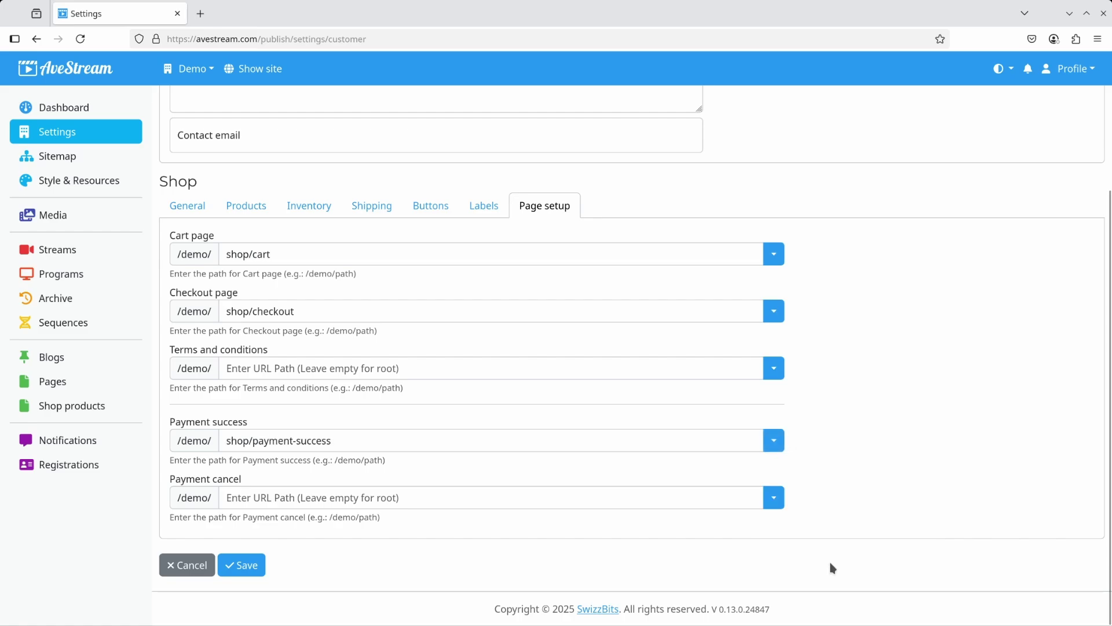
click(773, 497)
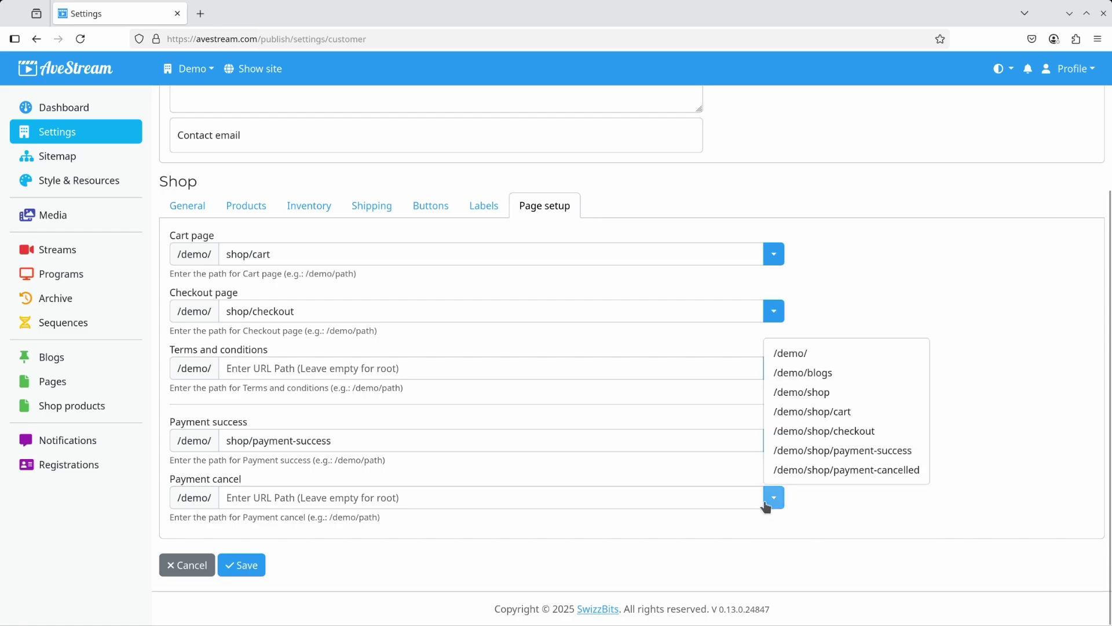
click(834, 470)
click(253, 565)
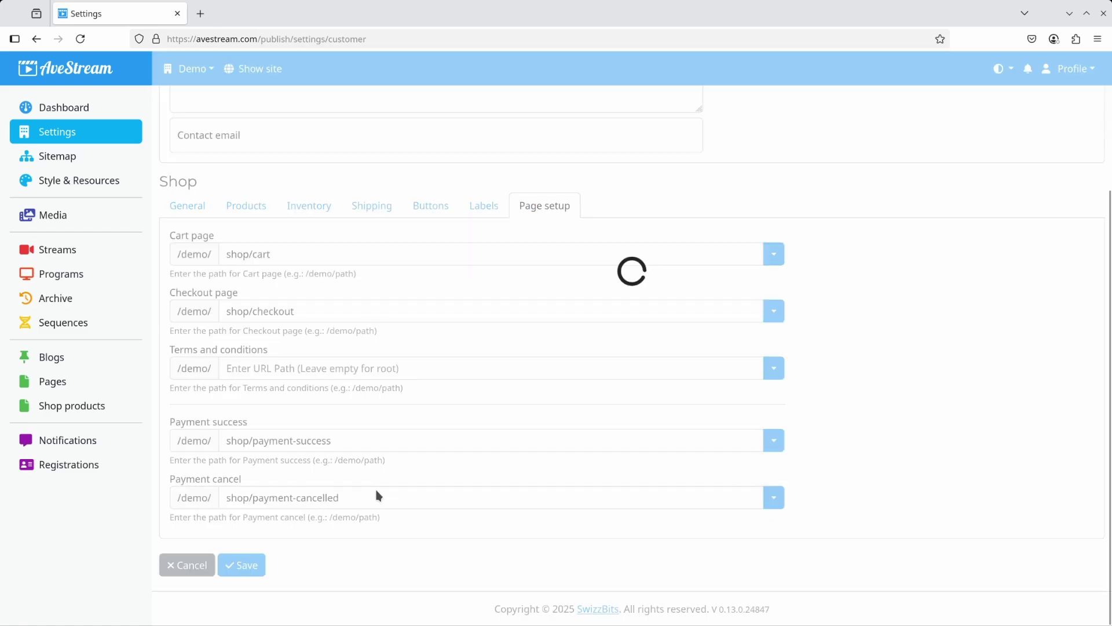
scroll(377, 490, up, 3)
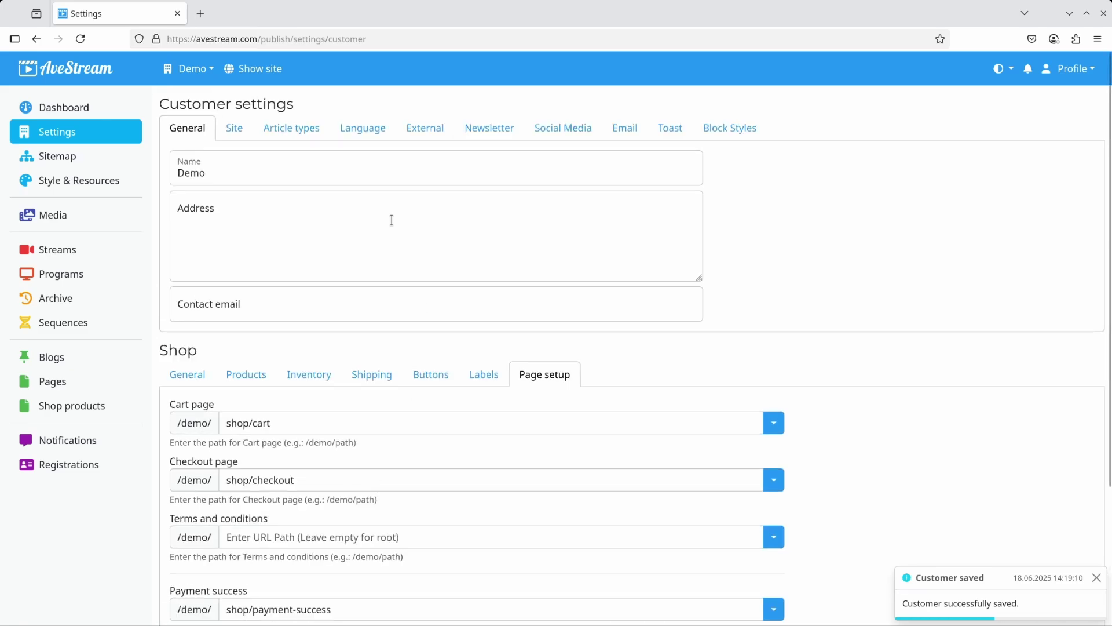
Route the Shop product overview to /demo/shop and show it in 3 columns.
click(297, 127)
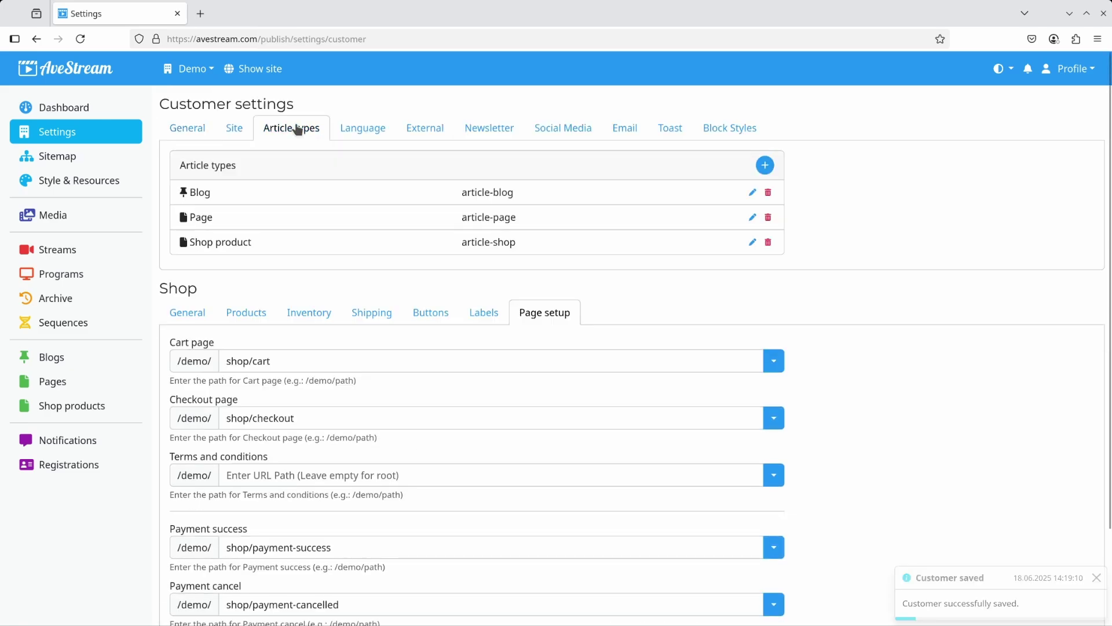
click(753, 243)
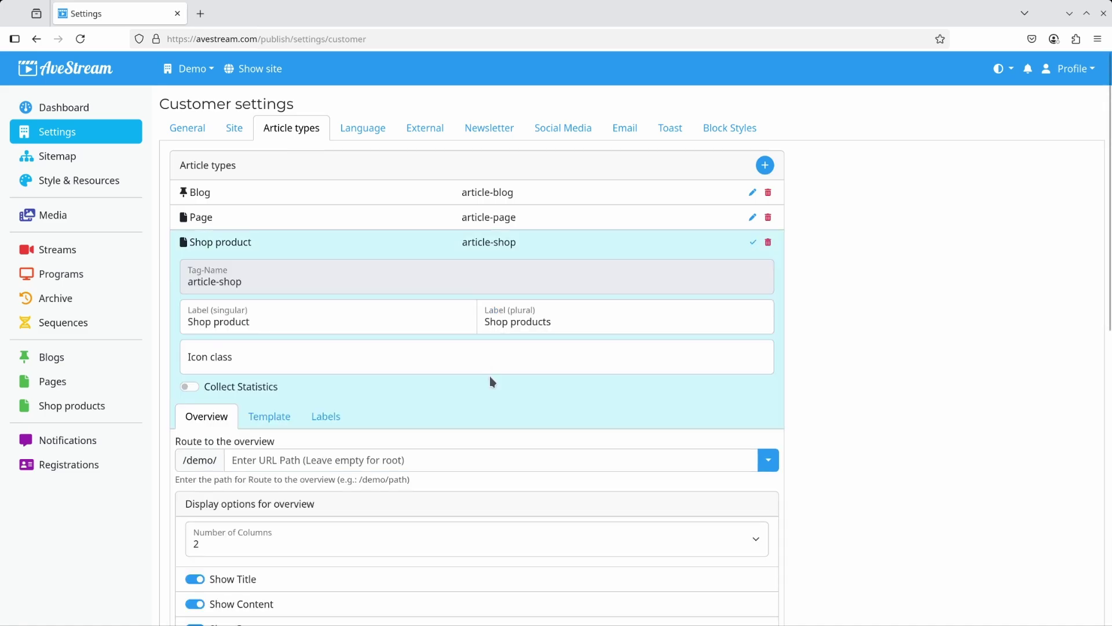
click(771, 462)
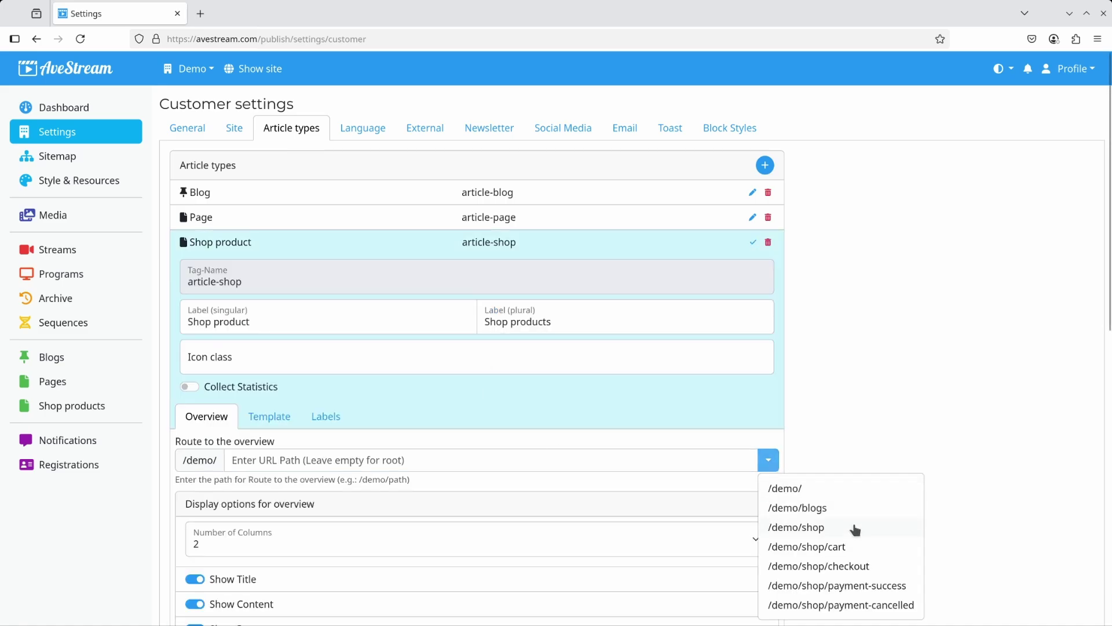
click(812, 527)
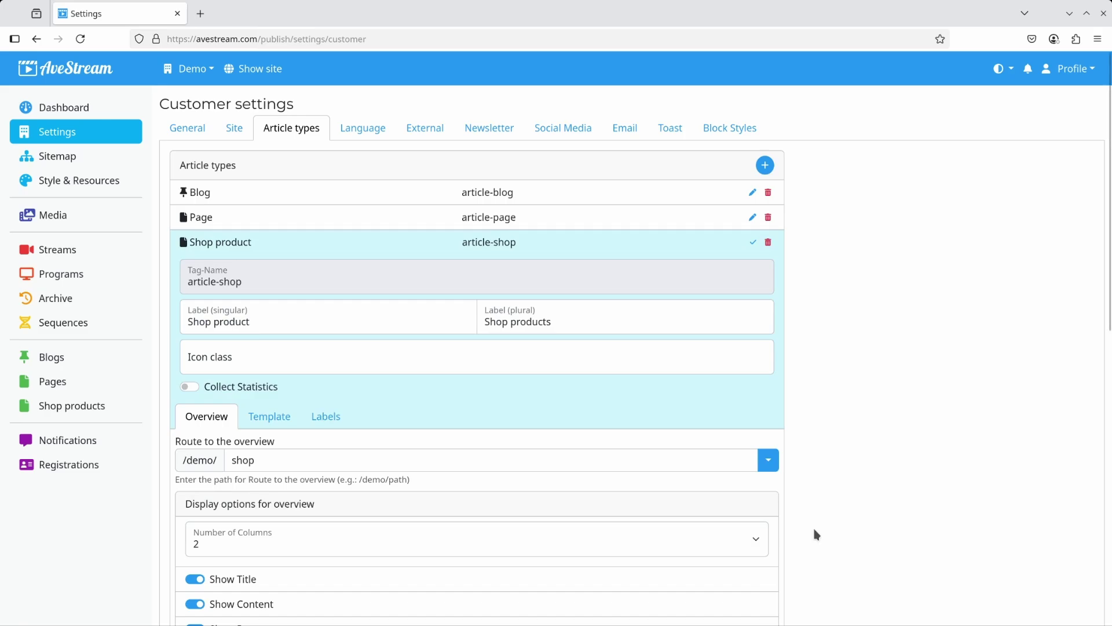
click(768, 538)
click(270, 453)
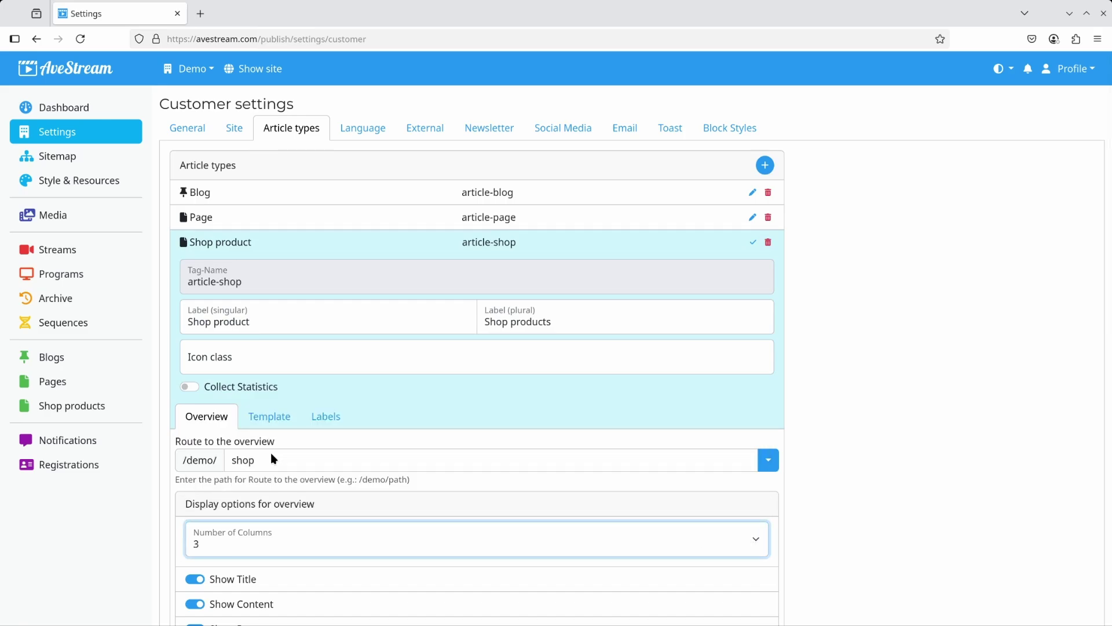
Hide the date, author and button on the overview and save the settings.
scroll(270, 458, down, 3)
click(238, 473)
click(227, 490)
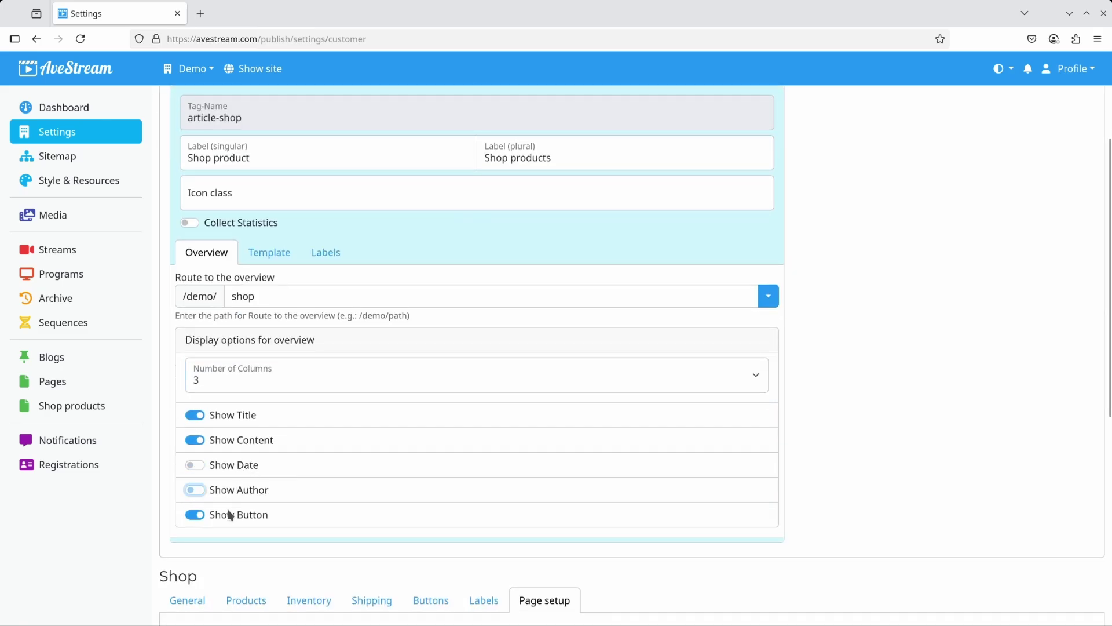
click(228, 515)
scroll(290, 503, up, 3)
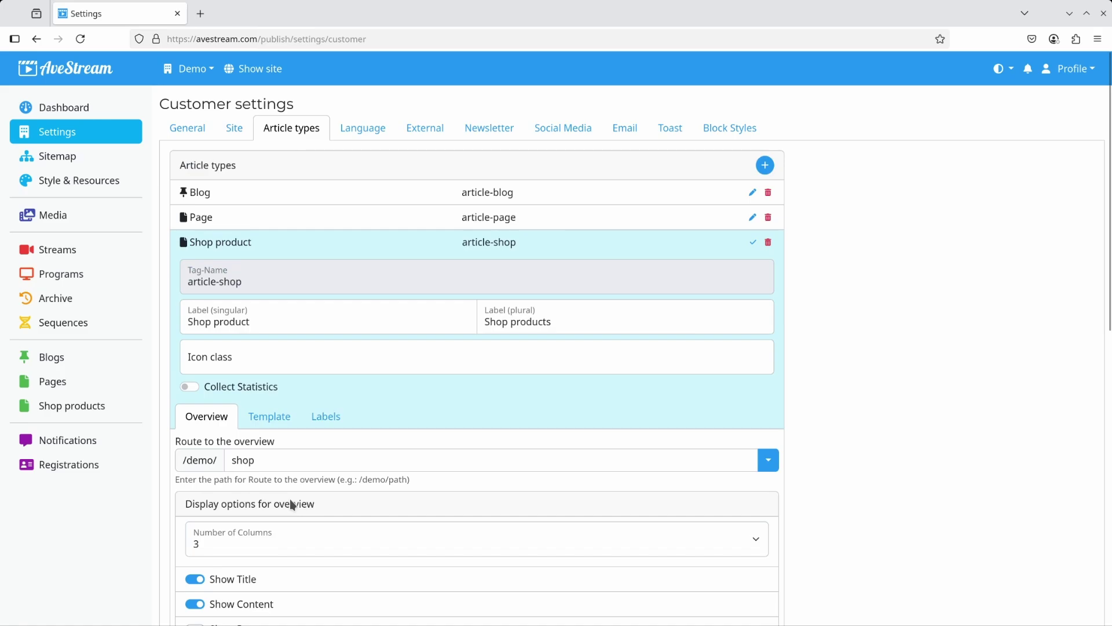
scroll(263, 569, down, 8)
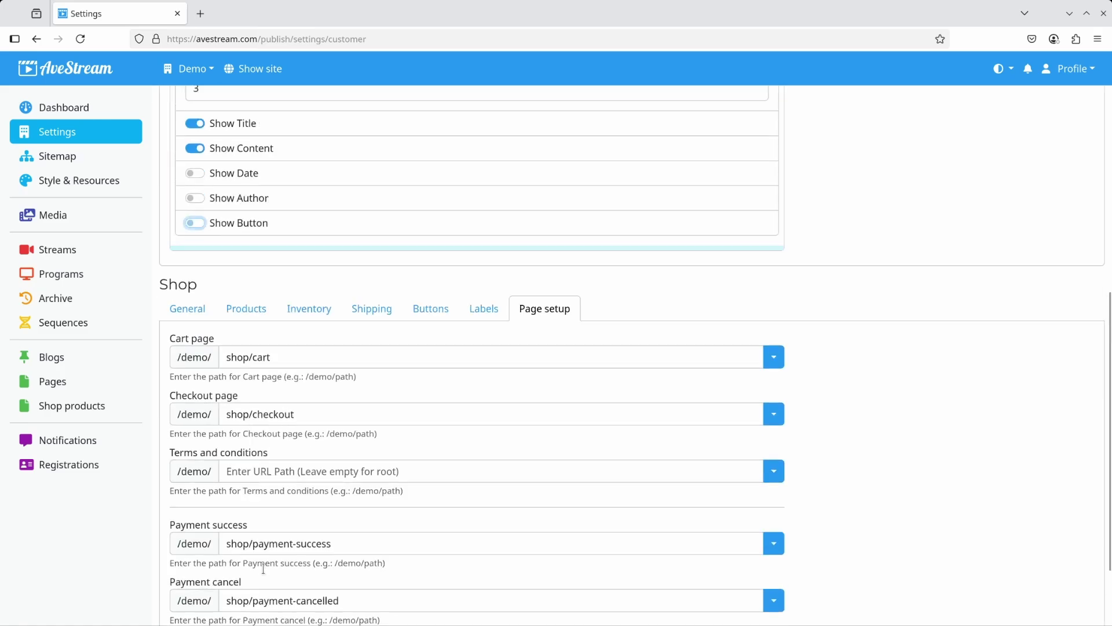
scroll(263, 568, down, 2)
click(241, 565)
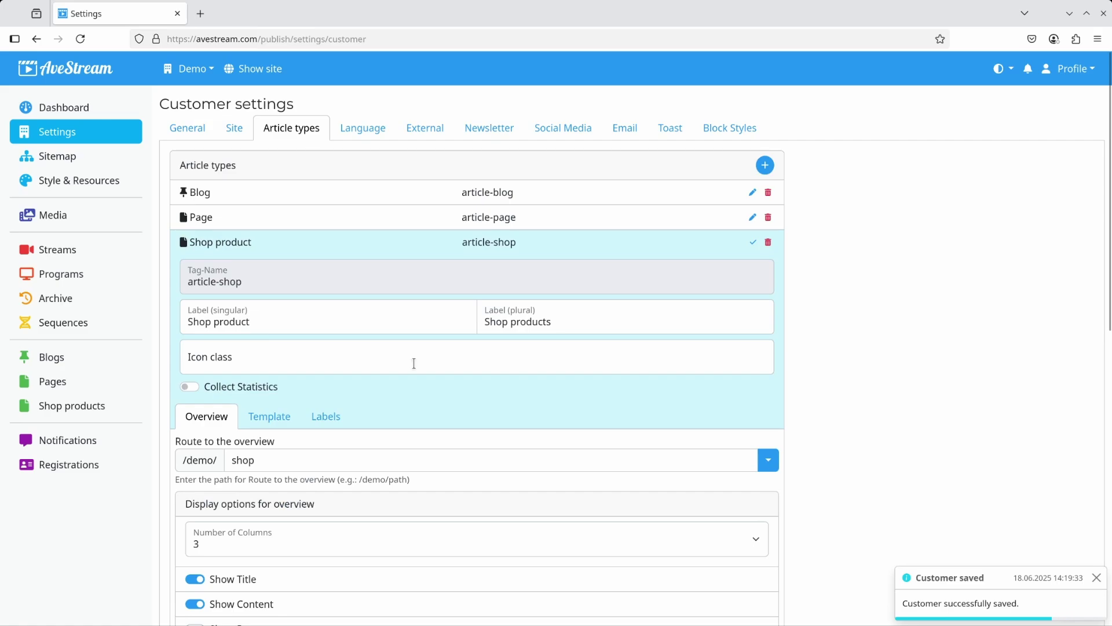
View the Cooking Oil product from the demo site's Shop page, then return to Settings.
click(255, 71)
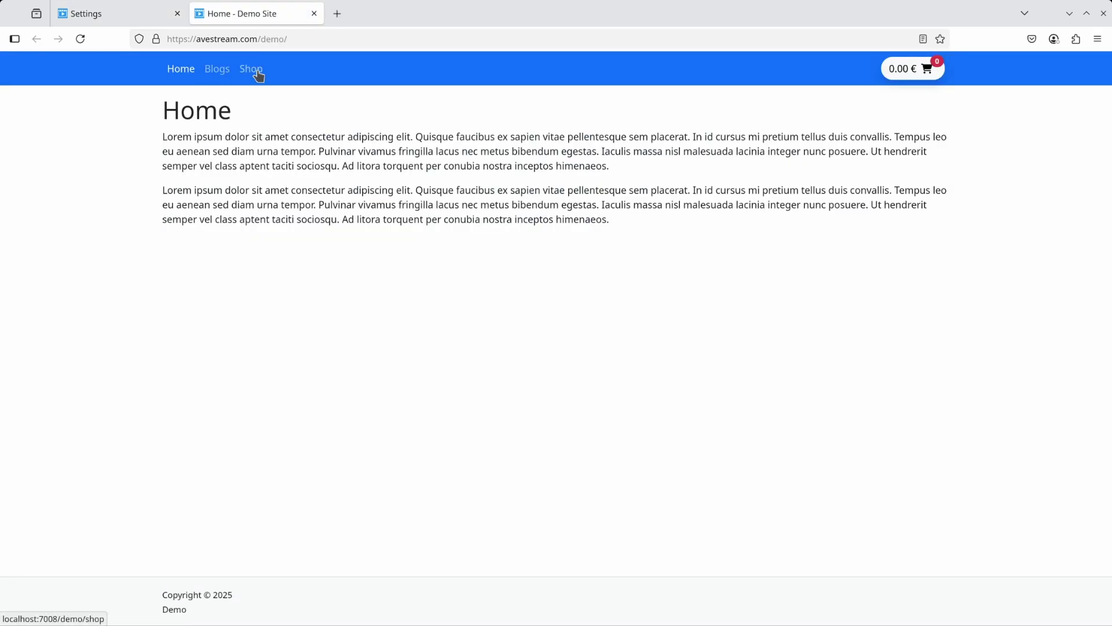
click(256, 75)
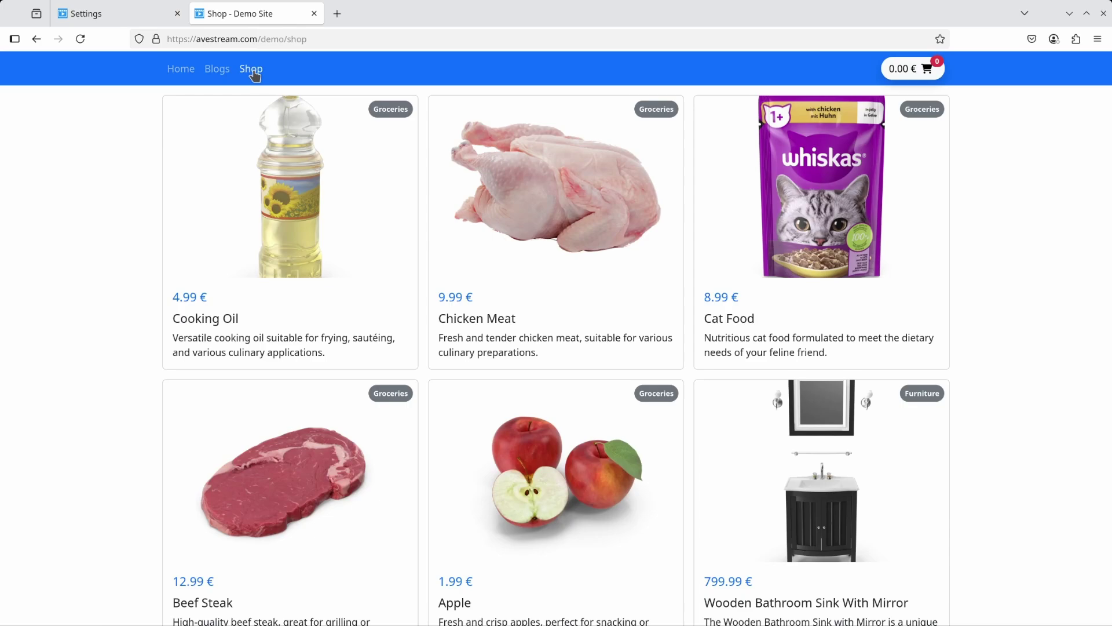
click(313, 196)
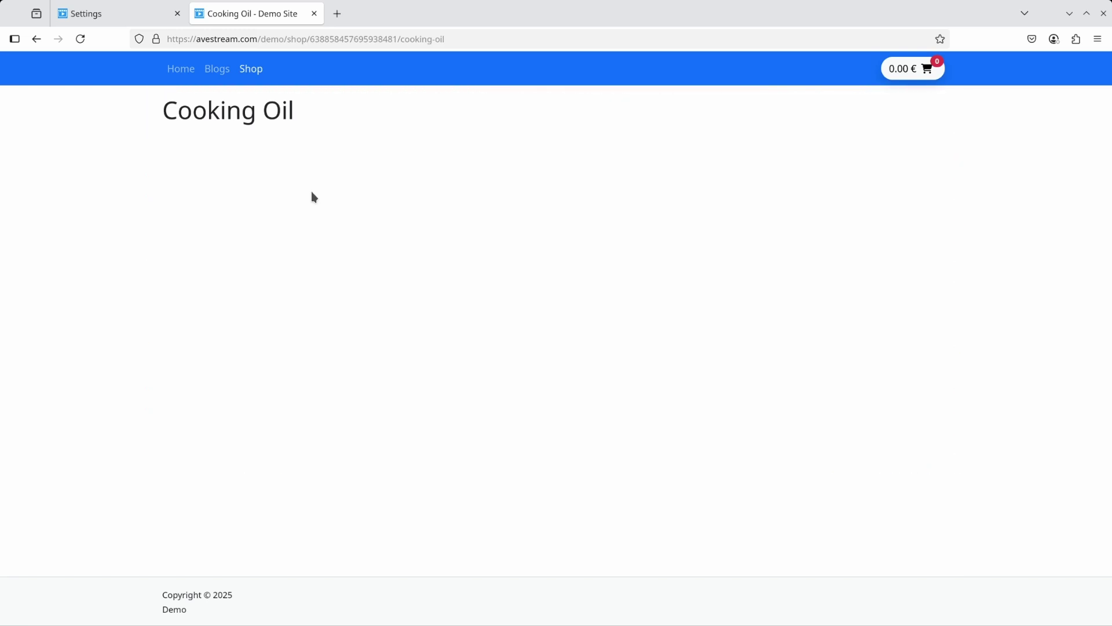
click(168, 18)
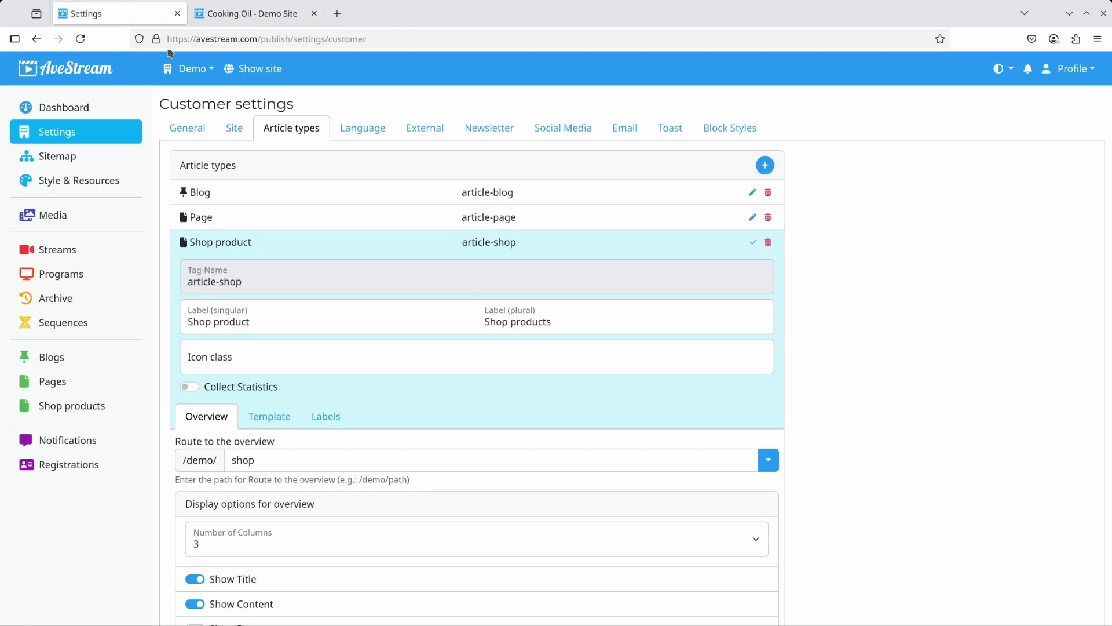
Add Meta Data to the Shop product template, save, and check the Cooking Oil page.
click(270, 420)
click(723, 451)
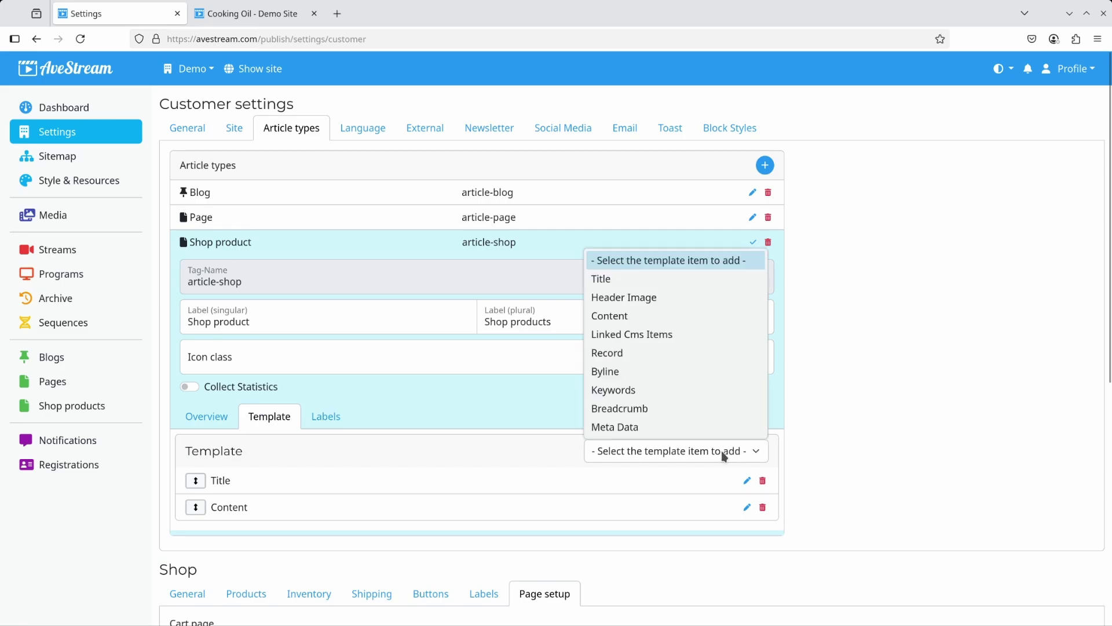
click(671, 429)
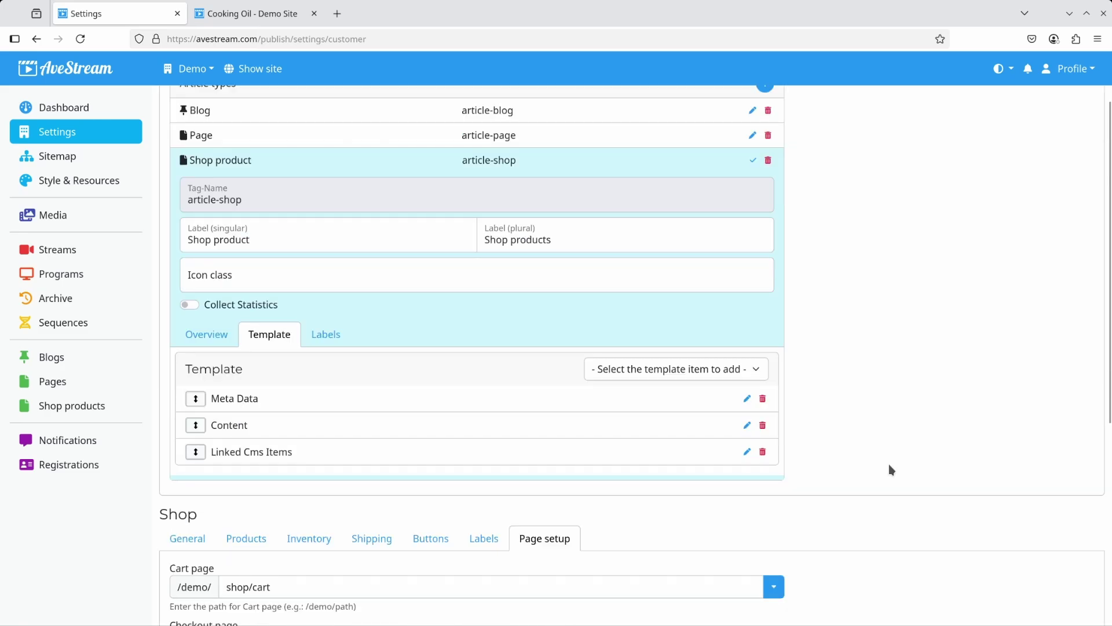
scroll(892, 469, down, 6)
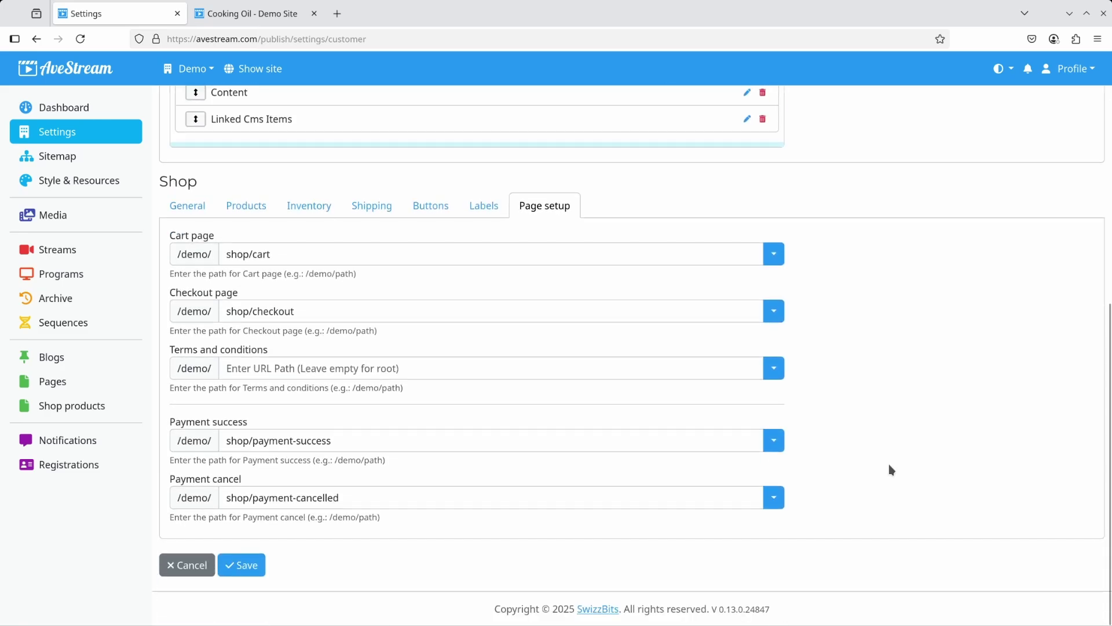
click(226, 566)
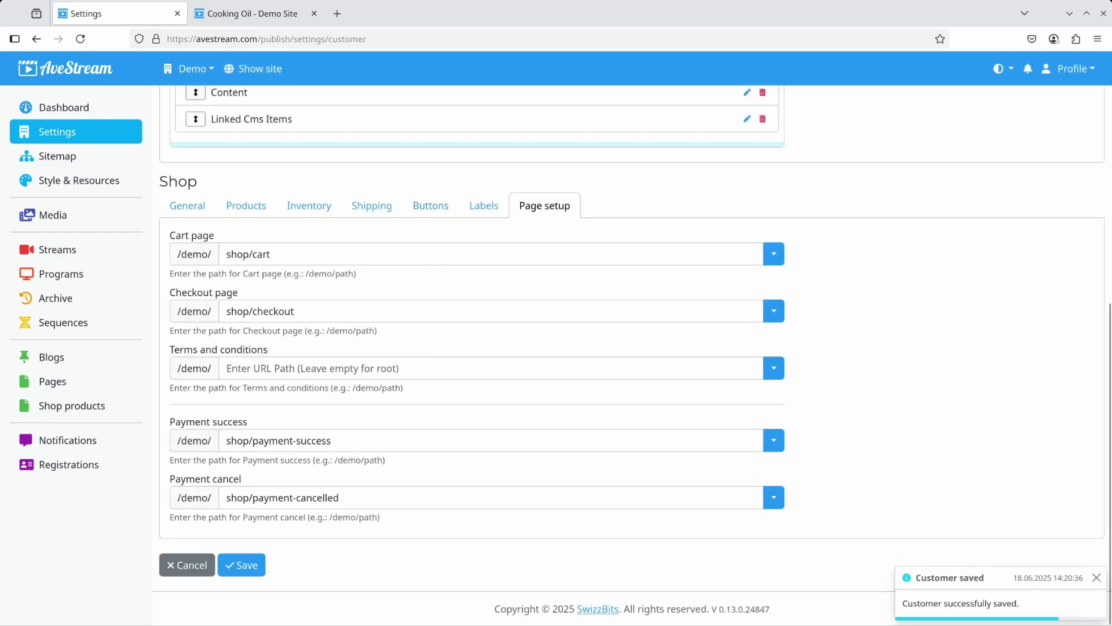
click(235, 17)
Reload the Cooking Oil product page to check its template, then return to the customer settings.
click(80, 39)
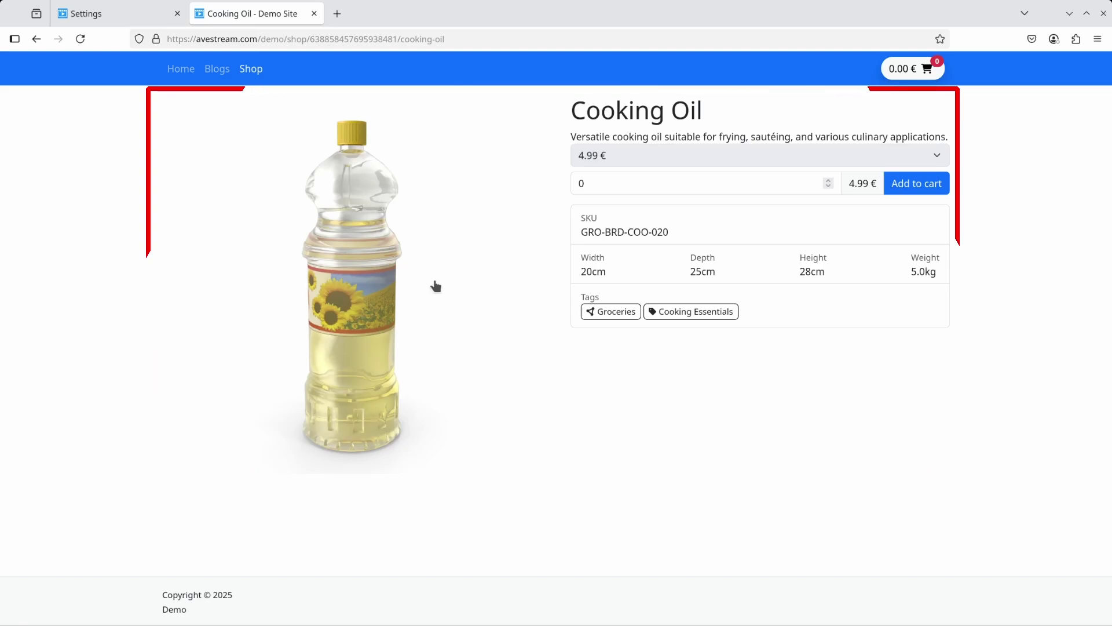
click(110, 12)
scroll(479, 288, up, 7)
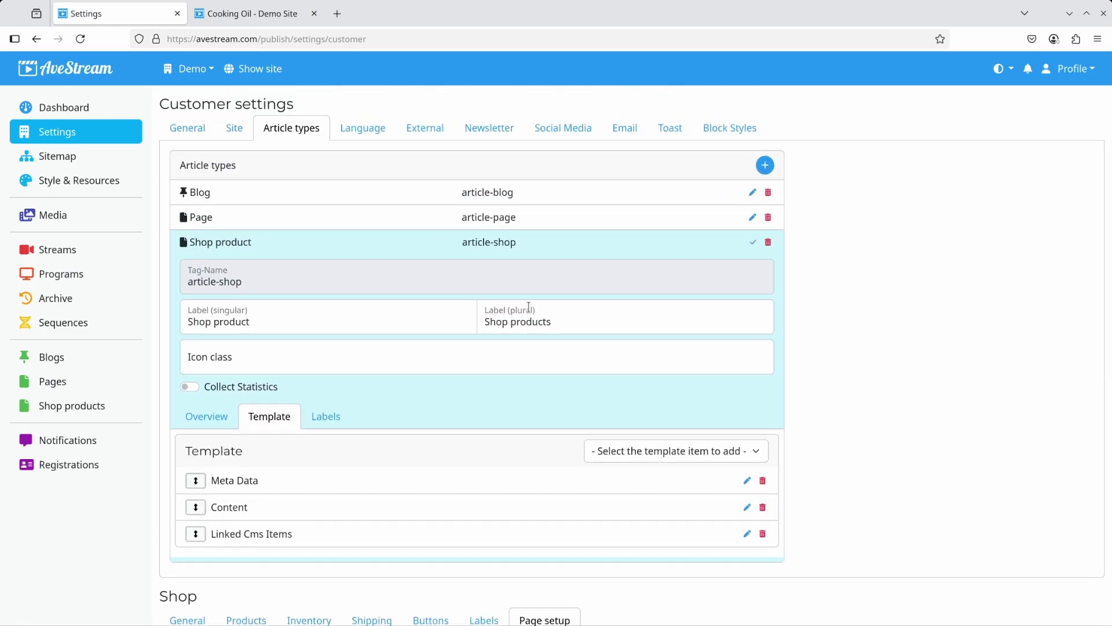
Enter the shop's order recipient e-mail address in the Shop General settings.
scroll(528, 307, down, 7)
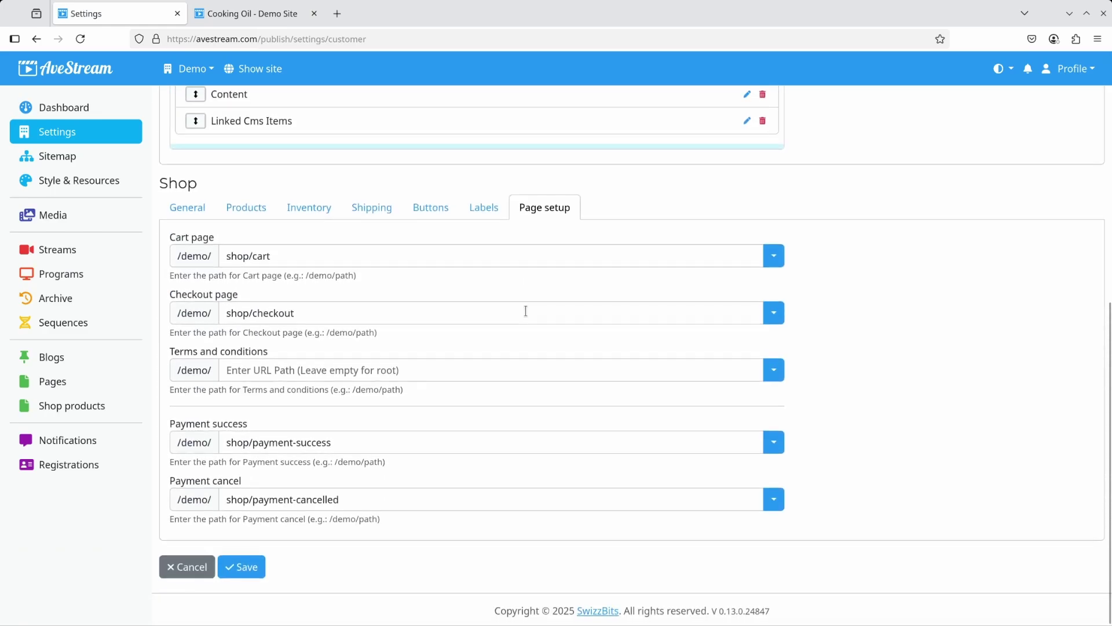
click(187, 207)
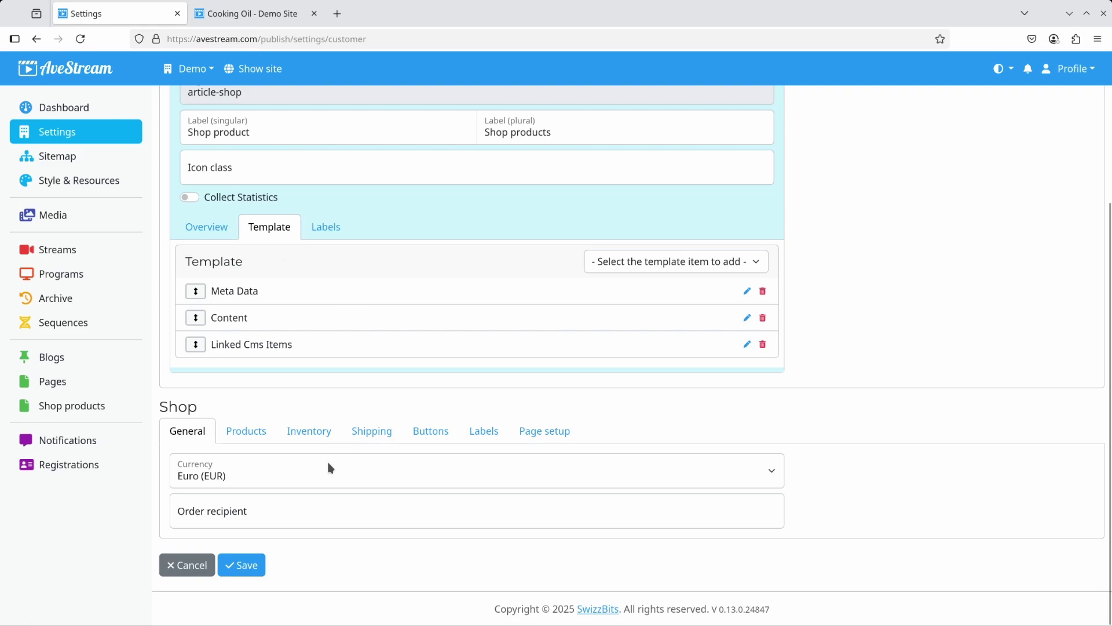
click(280, 515)
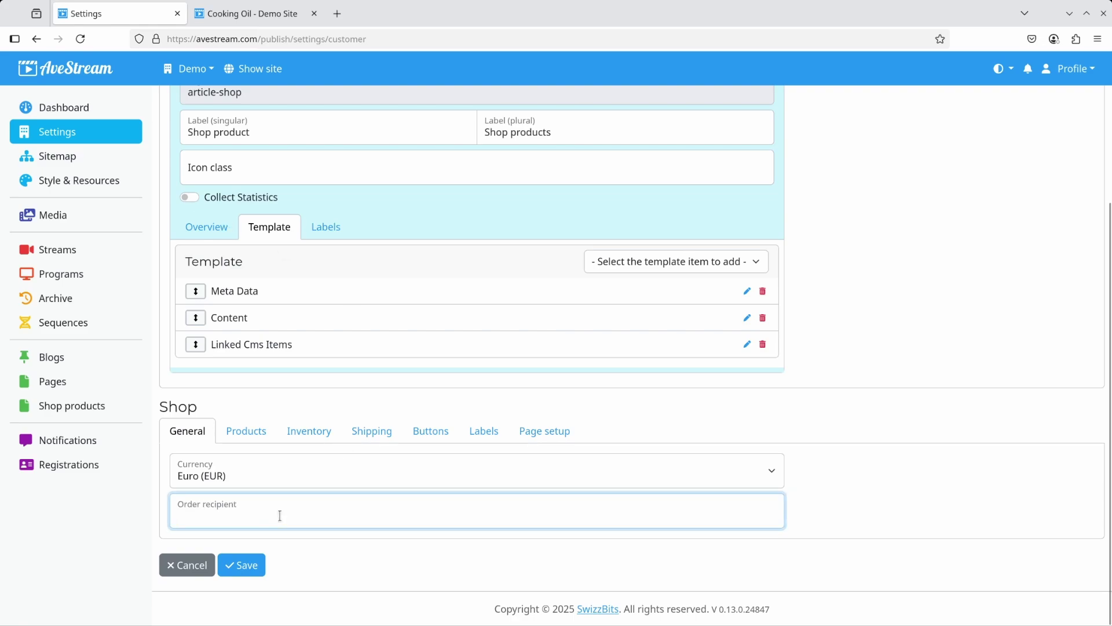
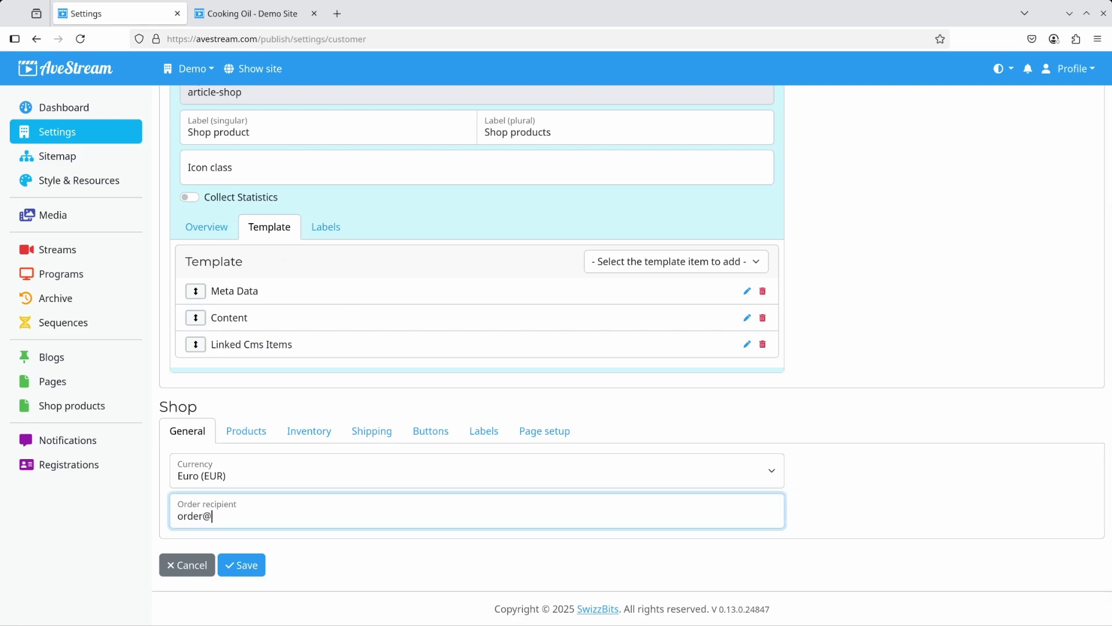
Set the rocky-shore photo picsum-014-1024-576.jpg as the shop's product placeholder image.
click(257, 436)
scroll(295, 447, down, 2)
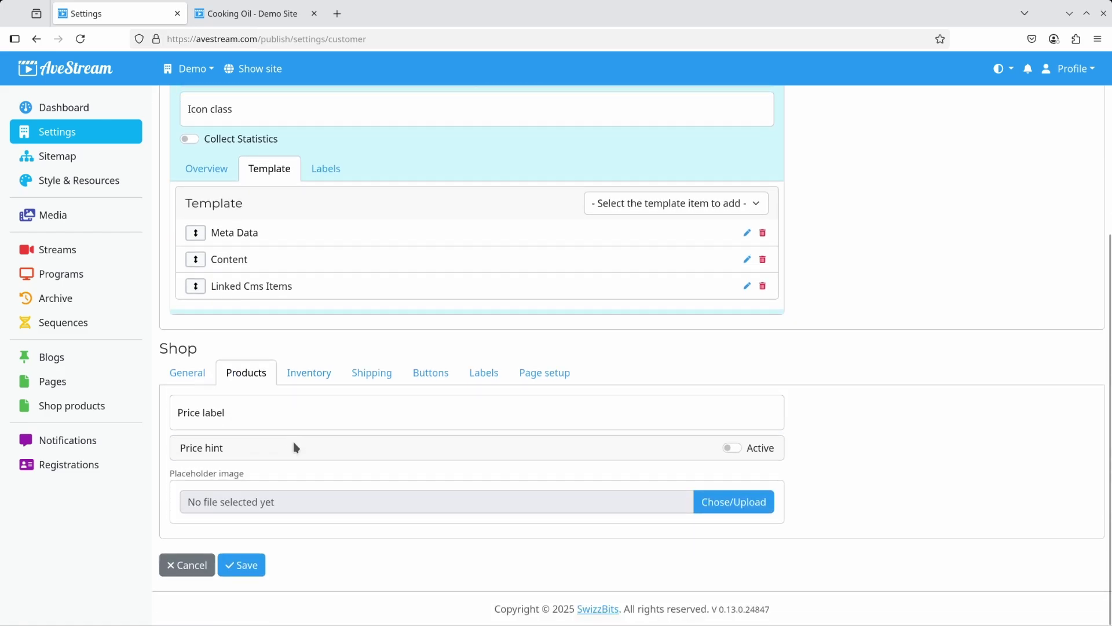
click(719, 502)
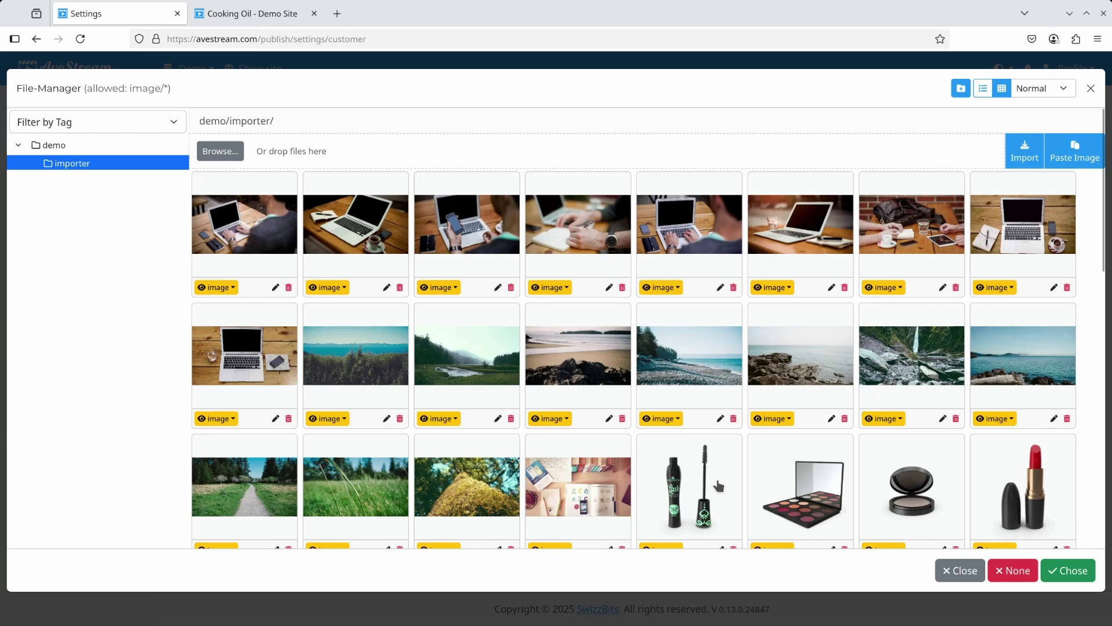
double_click(789, 379)
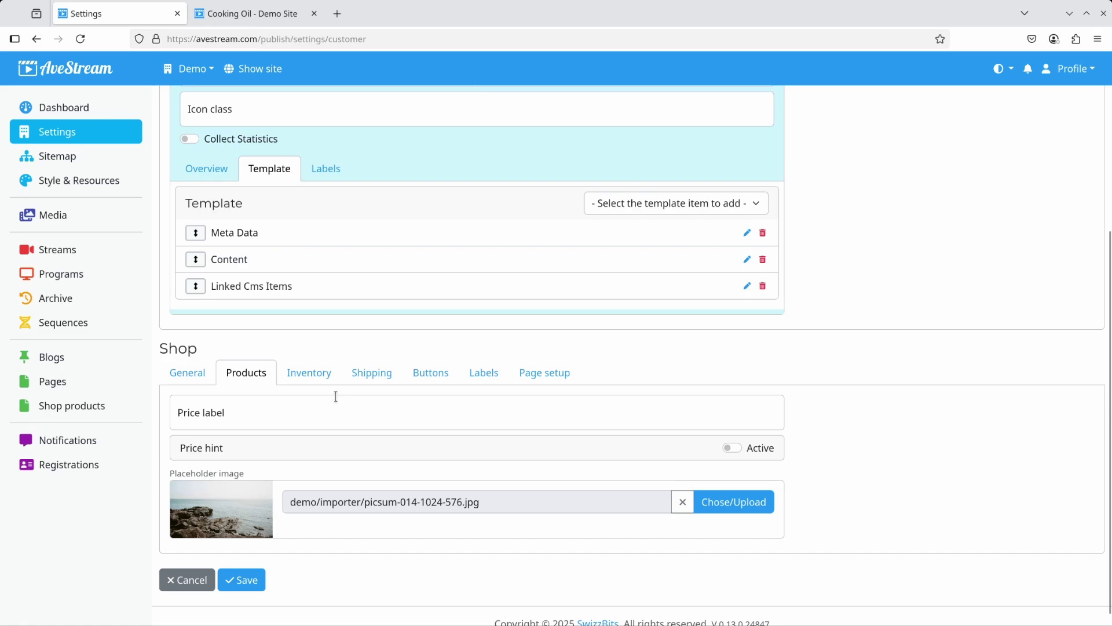
click(309, 378)
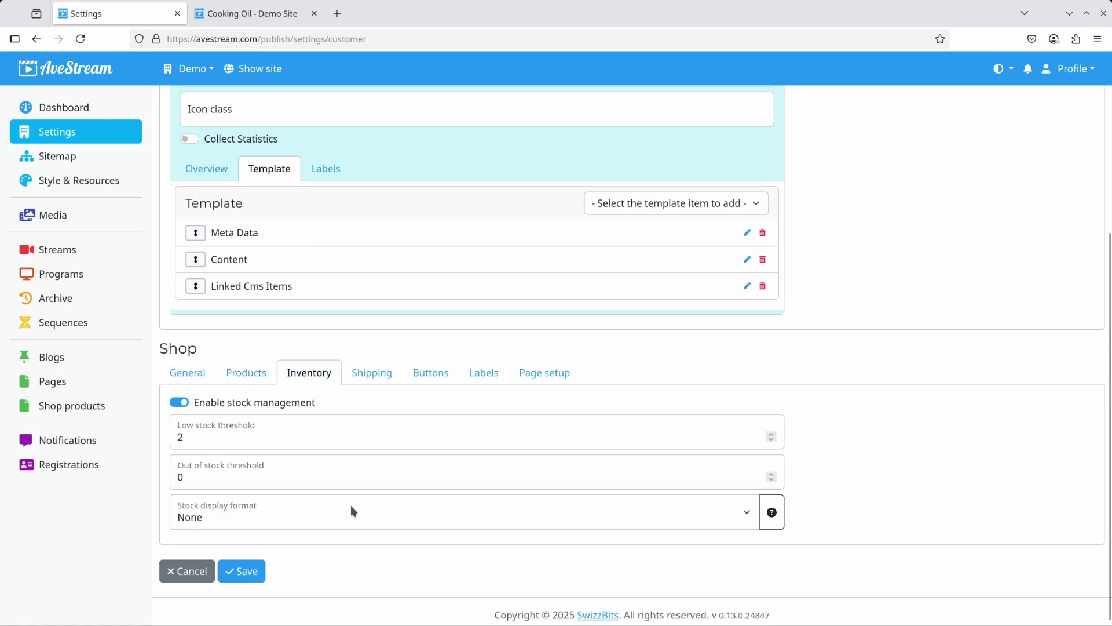
Set the inventory stock display format to Show Quantity Remaining.
click(330, 513)
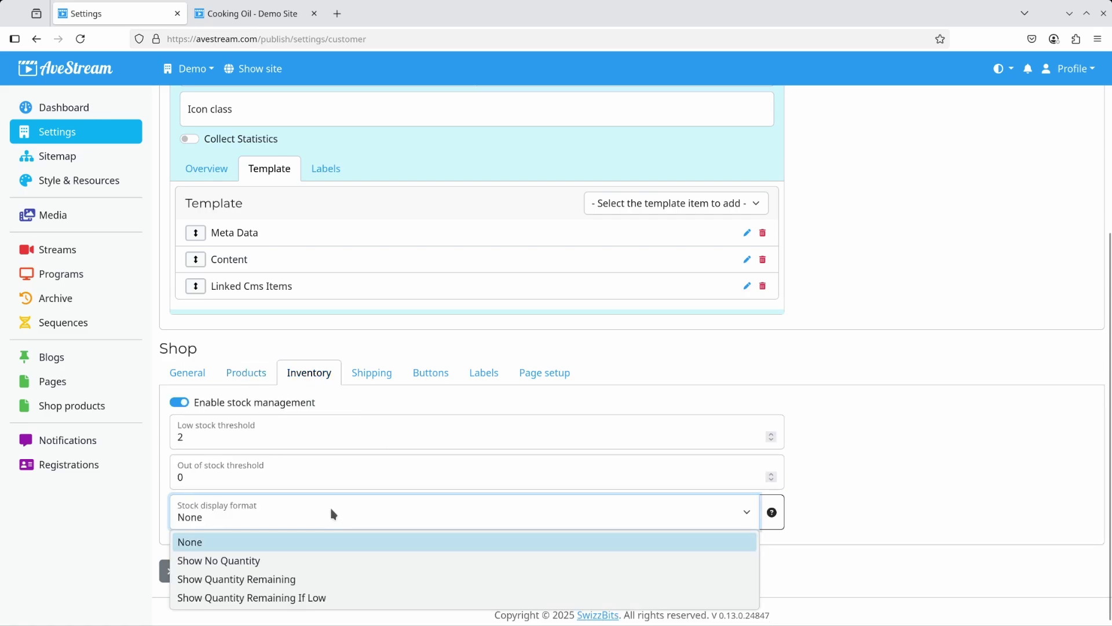
click(302, 582)
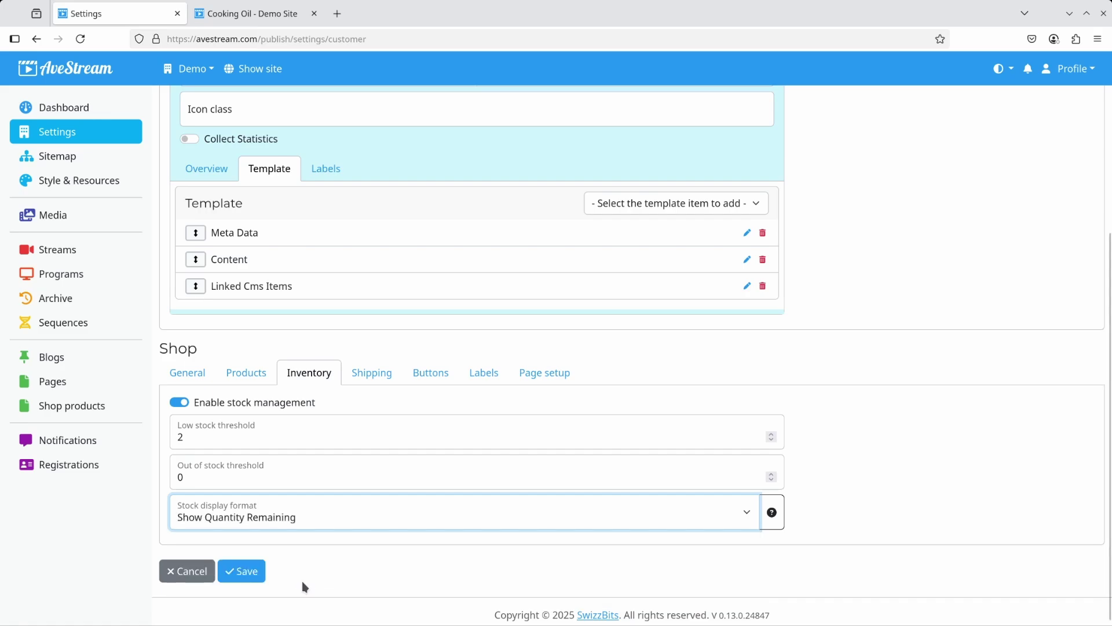
click(301, 580)
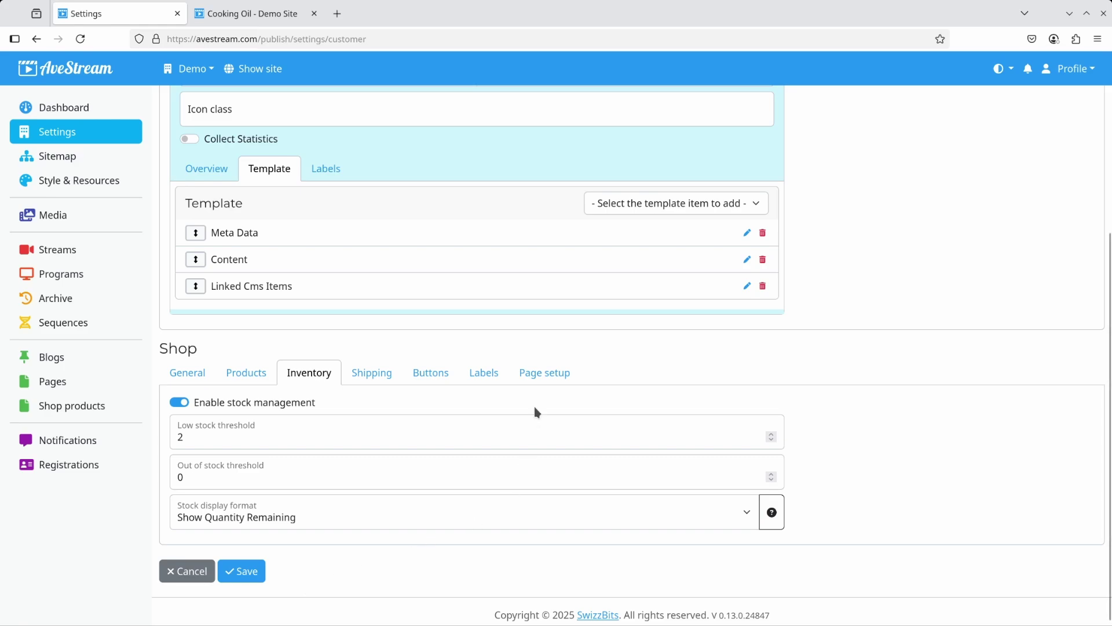
Enable the empty-shopping-cart message with the text 'No items in the cart'.
click(491, 377)
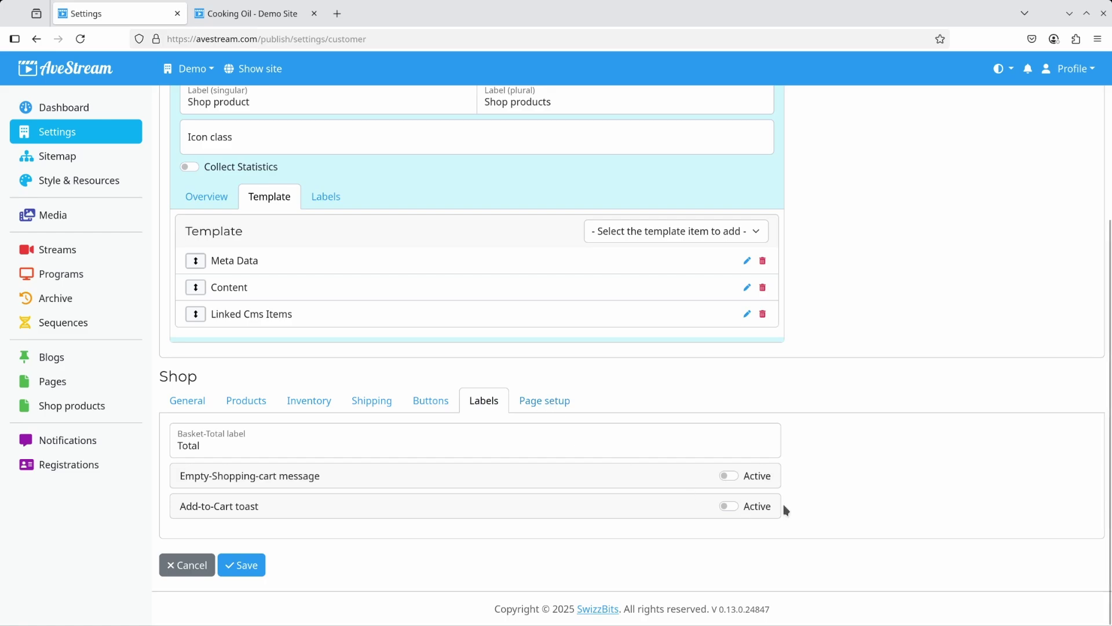
click(731, 475)
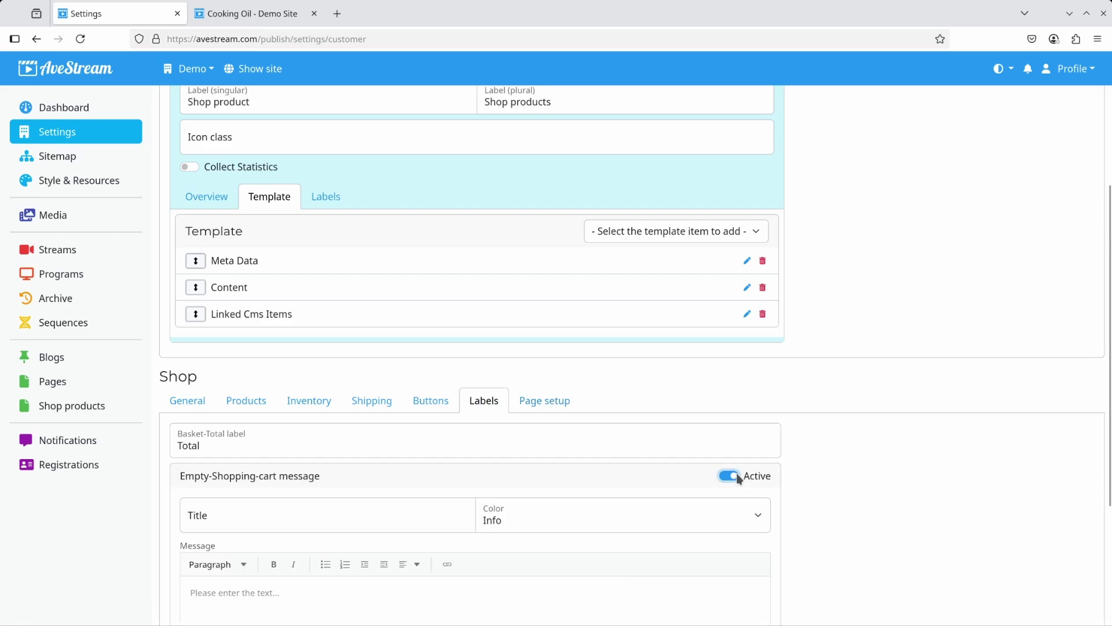
scroll(739, 478, down, 5)
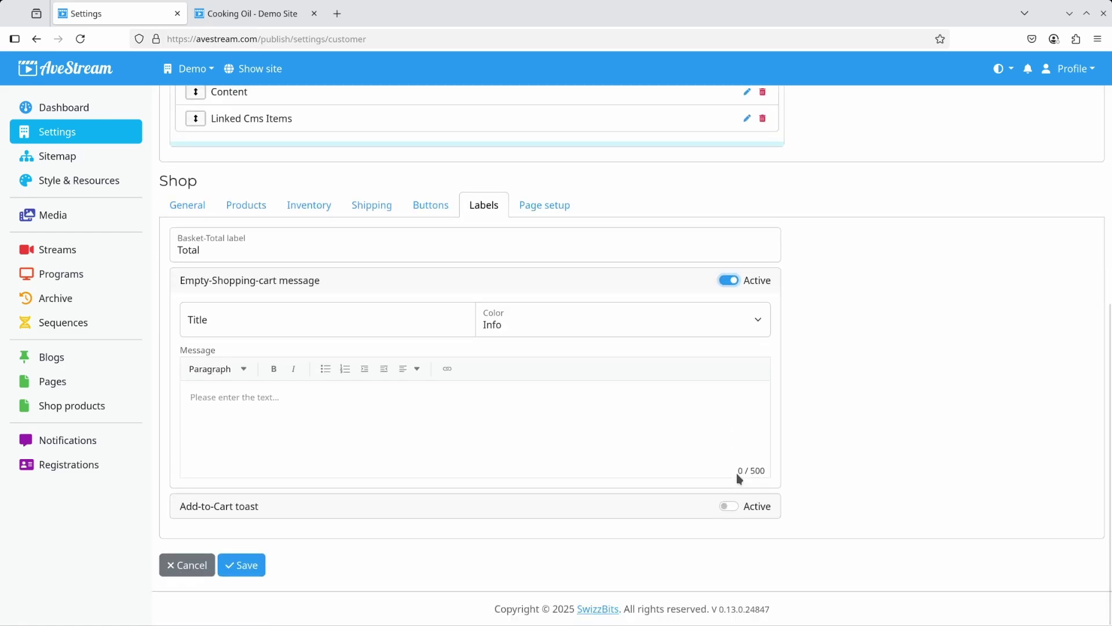
click(293, 400)
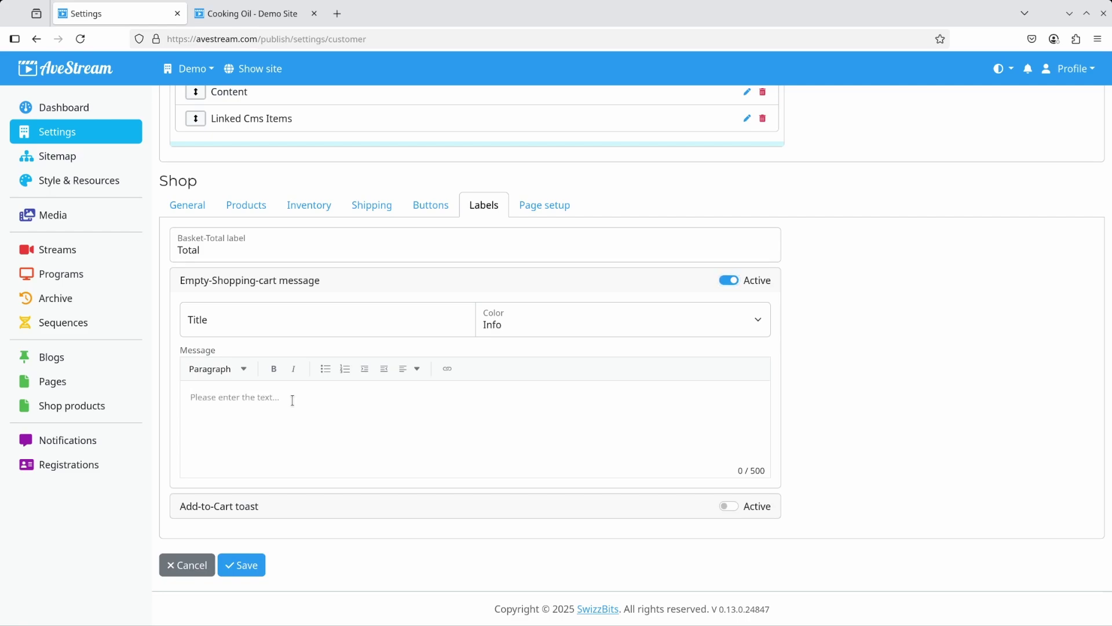
text(No items in the cart)
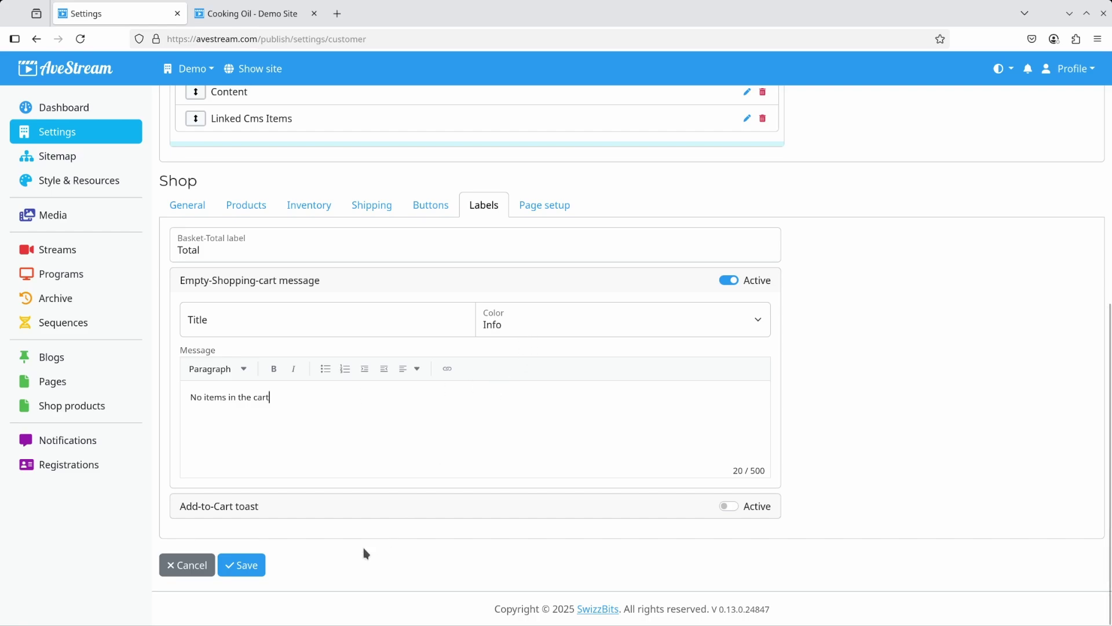
Enable the add-to-cart toast titled 'Product added' with message 'The product was added to the Cart'.
click(723, 507)
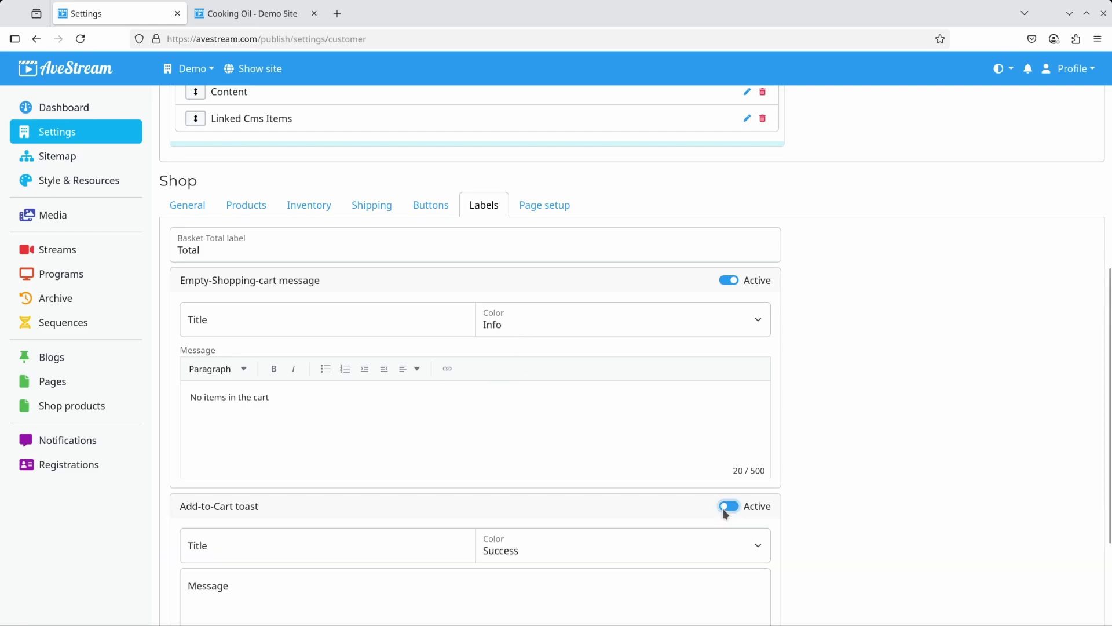
scroll(723, 509, down, 3)
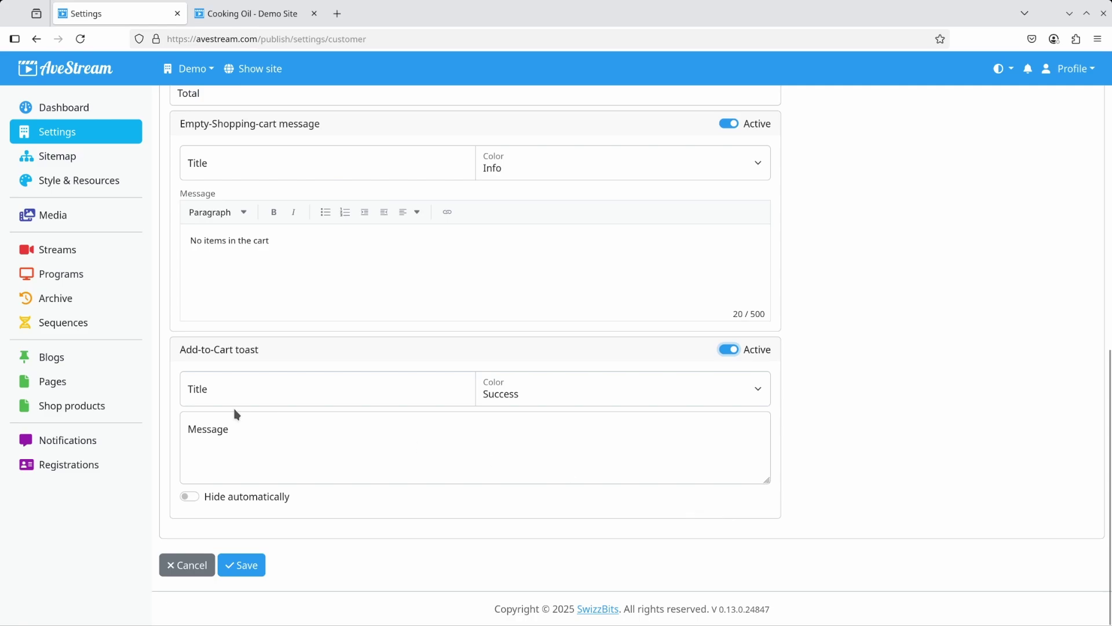
click(214, 397)
text(Product added)
click(231, 439)
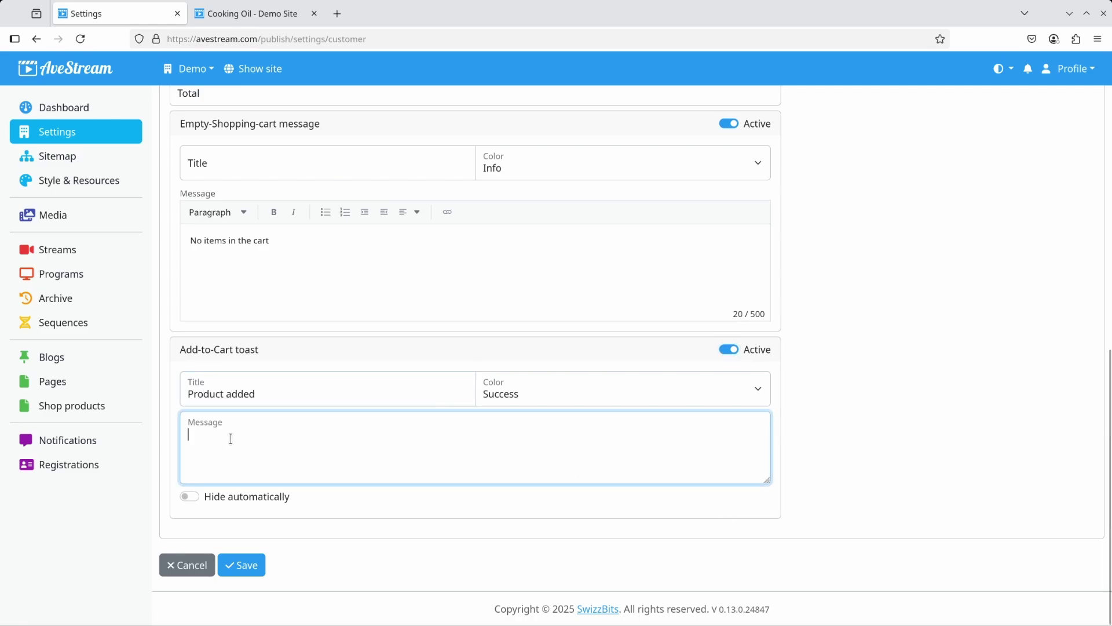
text(The product was added to the Cart)
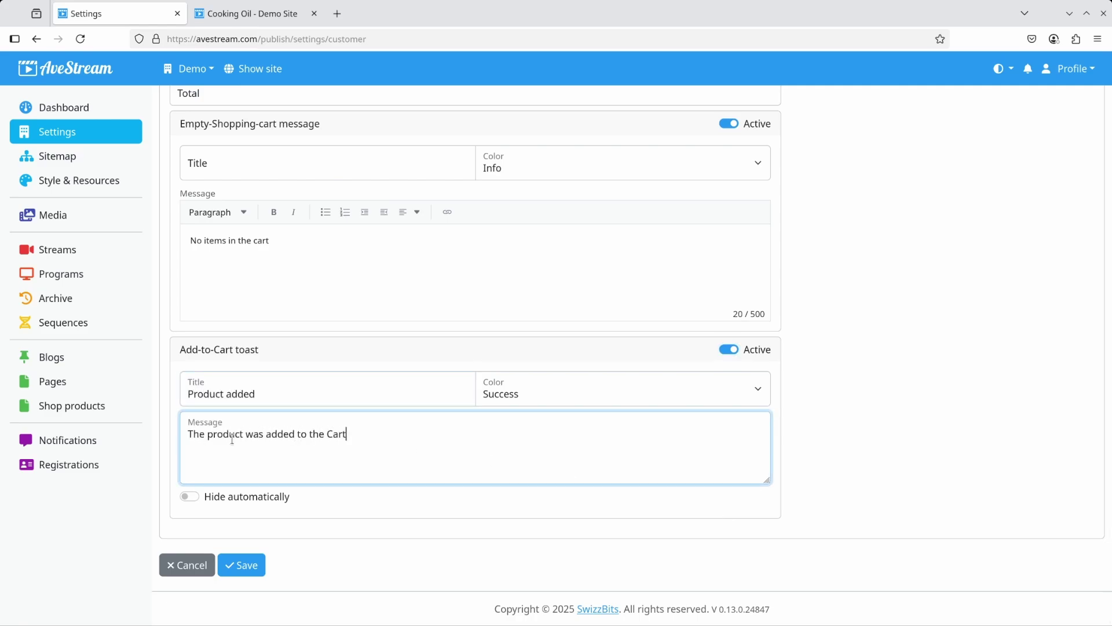
Capitalize 'Cart' in the empty-cart message, make the toast hide automatically, and save the labels.
click(253, 240)
key(Delete)
text(C)
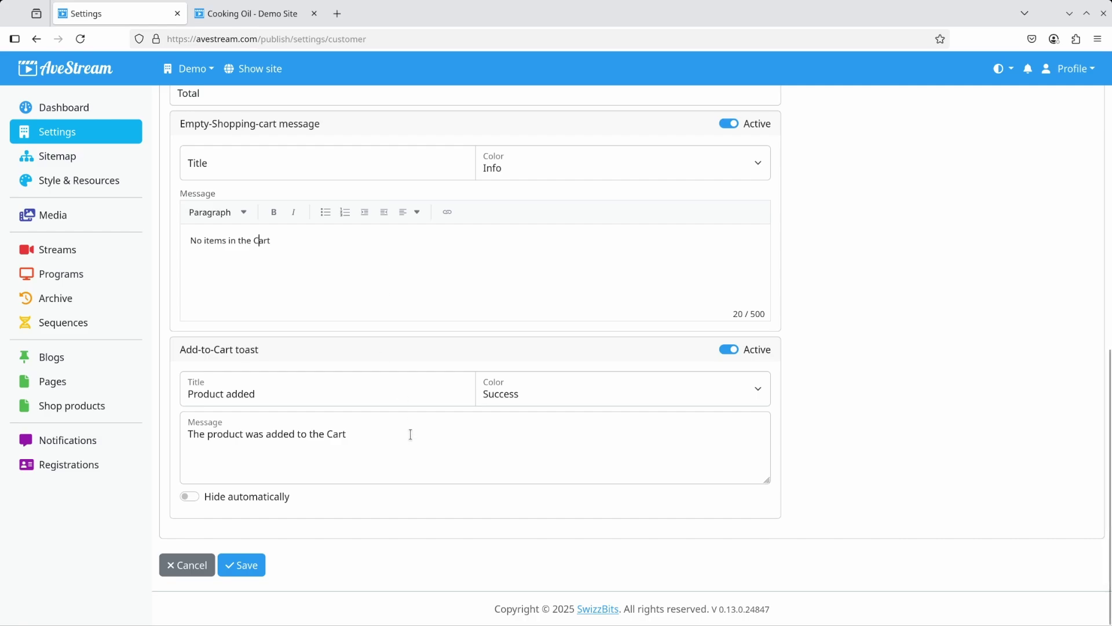
click(237, 499)
click(240, 565)
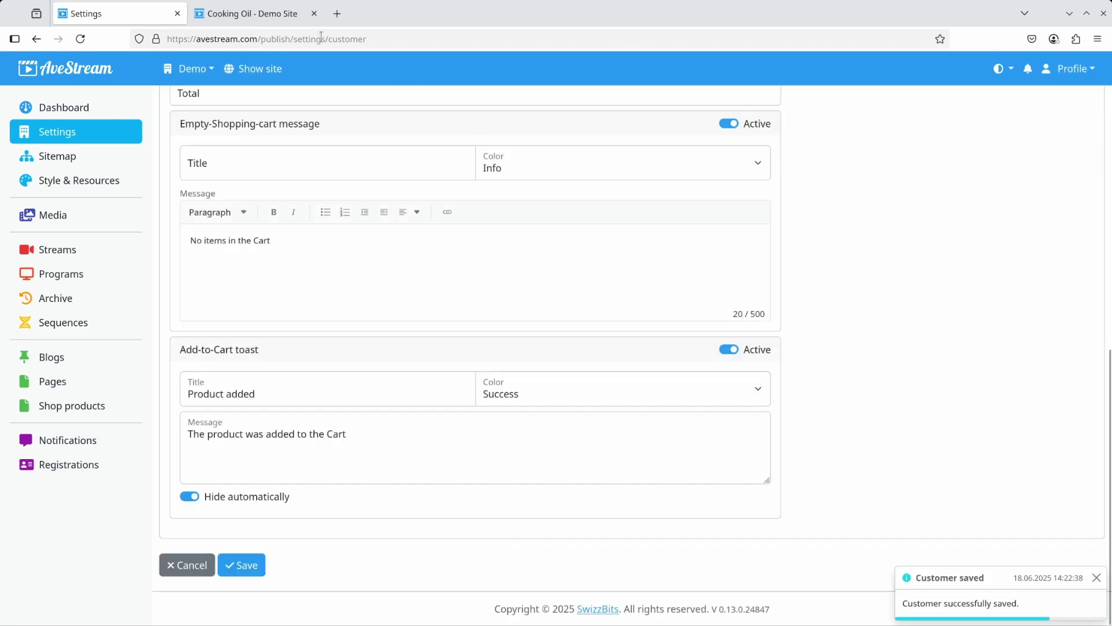
click(273, 14)
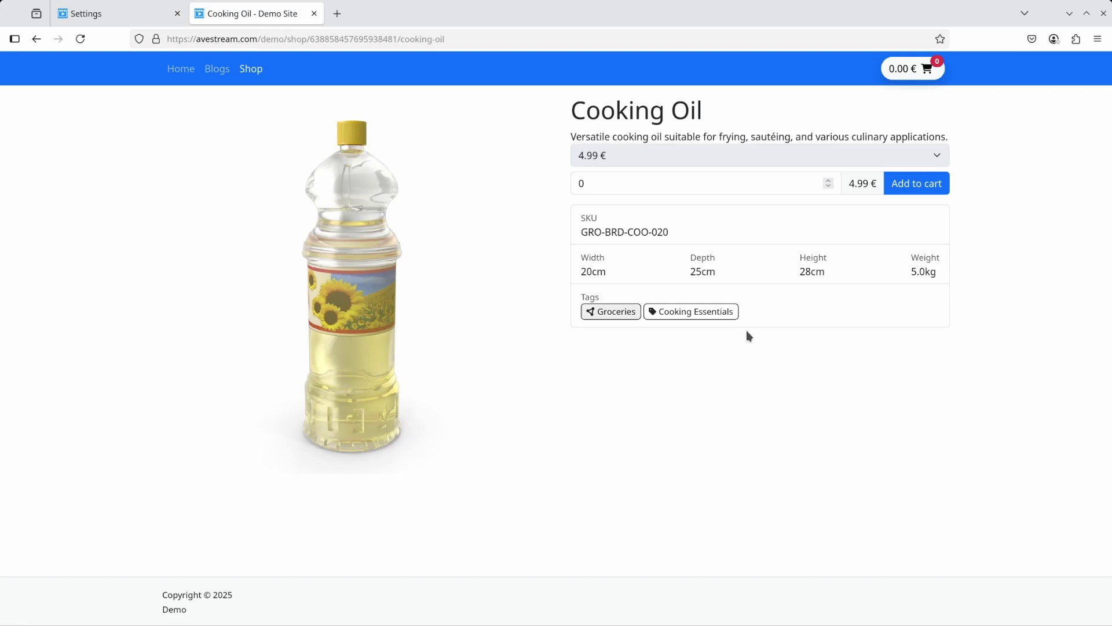
Add one Cooking Oil at 4.99 € to the demo cart and open the Cart page.
click(920, 186)
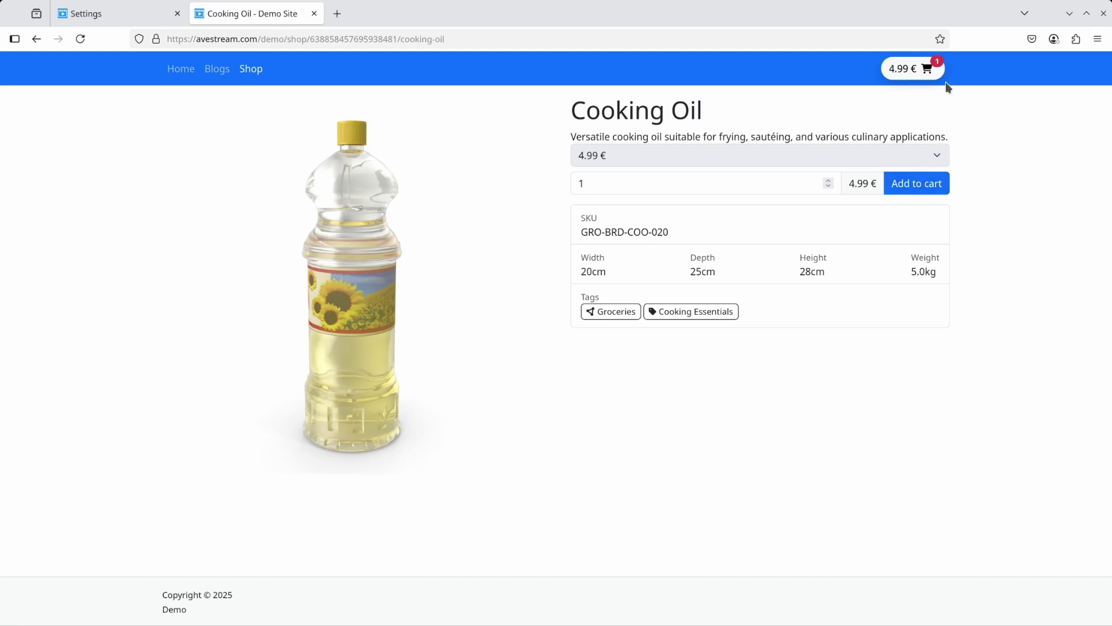
click(916, 75)
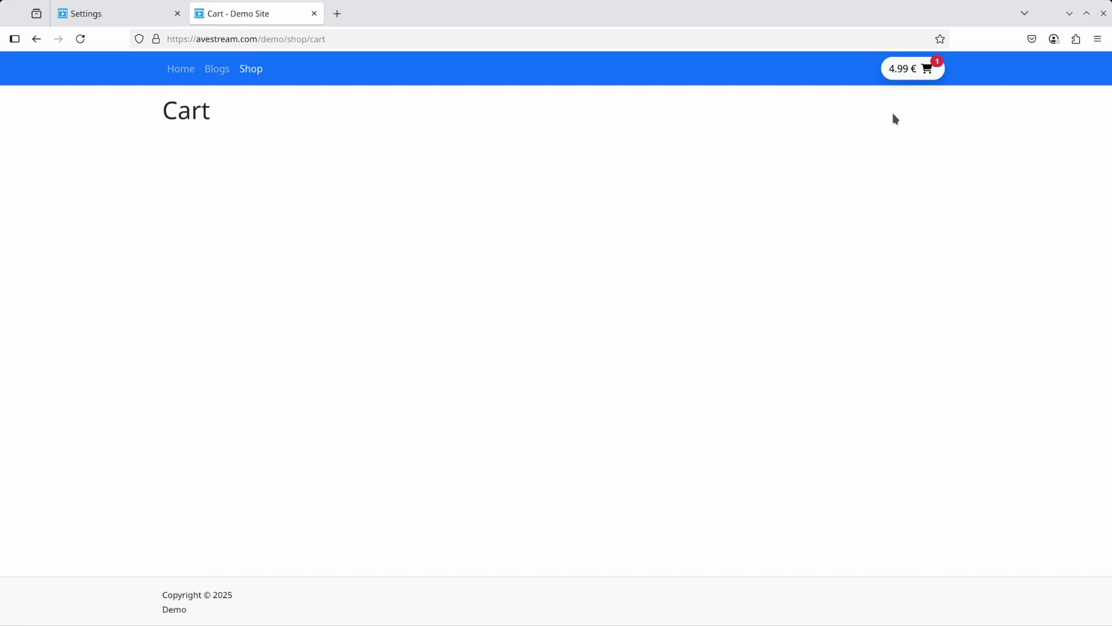
Insert a Shopping Cart module into the Cart page and save it.
click(111, 15)
click(55, 381)
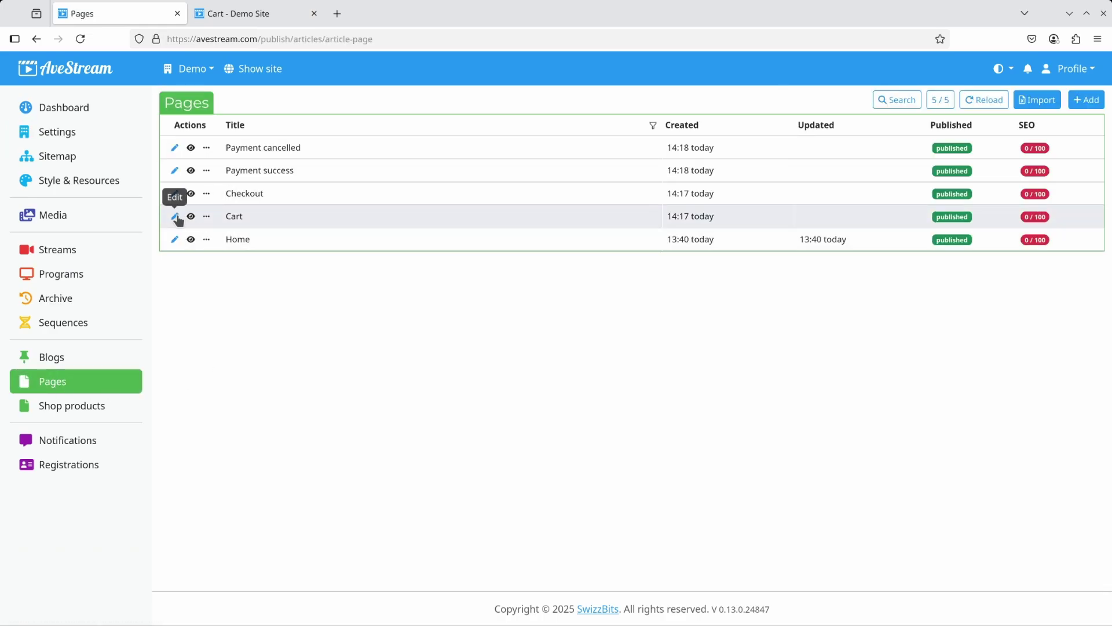
click(174, 215)
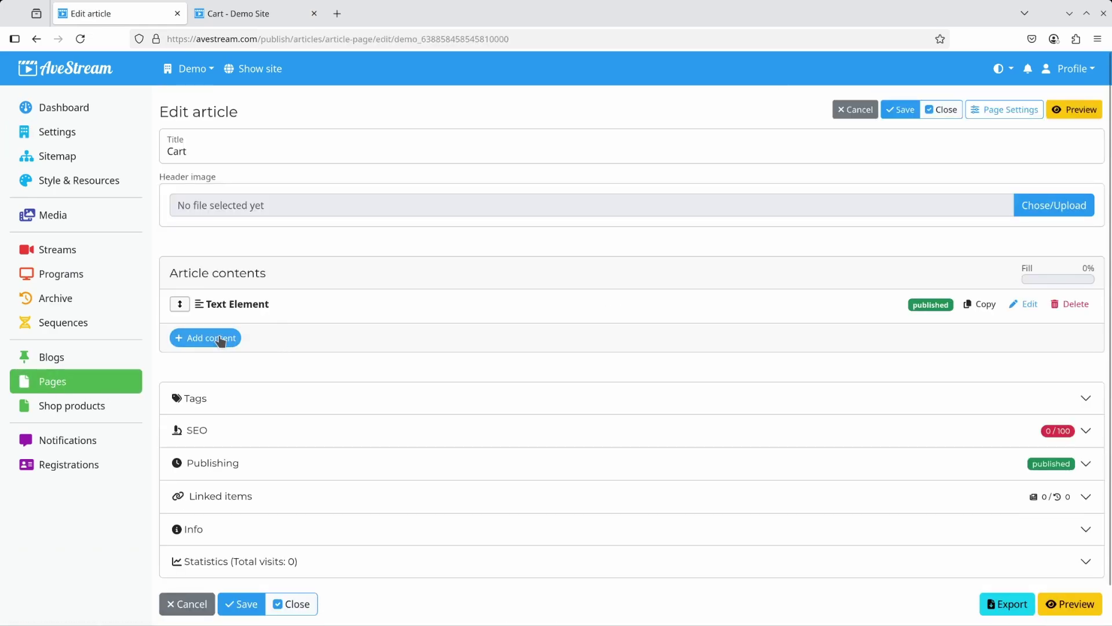
click(219, 339)
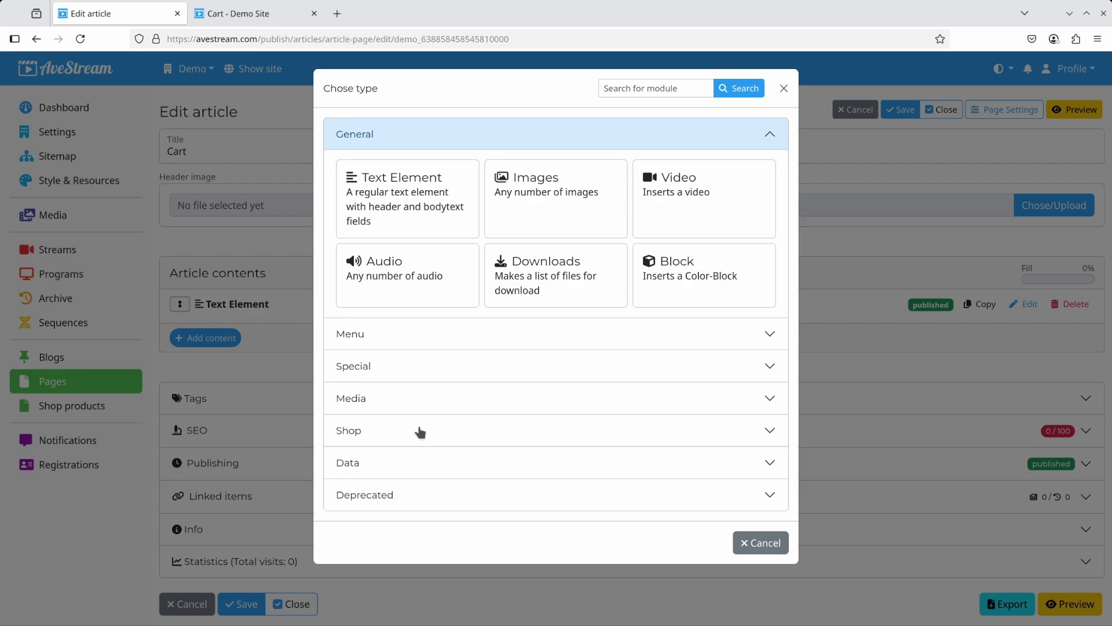
click(419, 432)
click(412, 316)
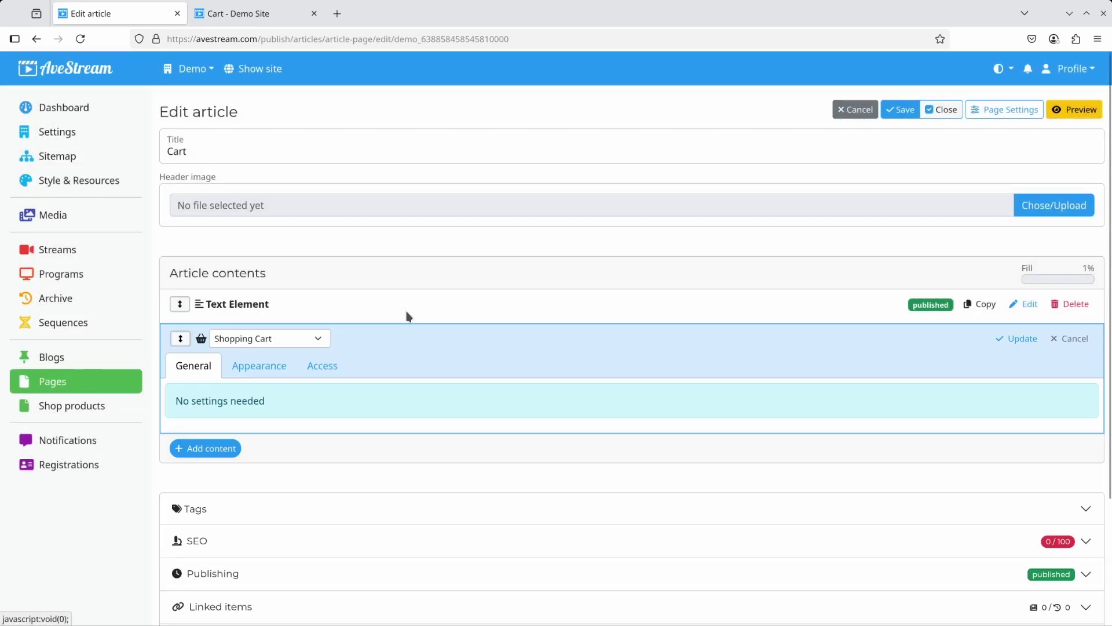
click(906, 110)
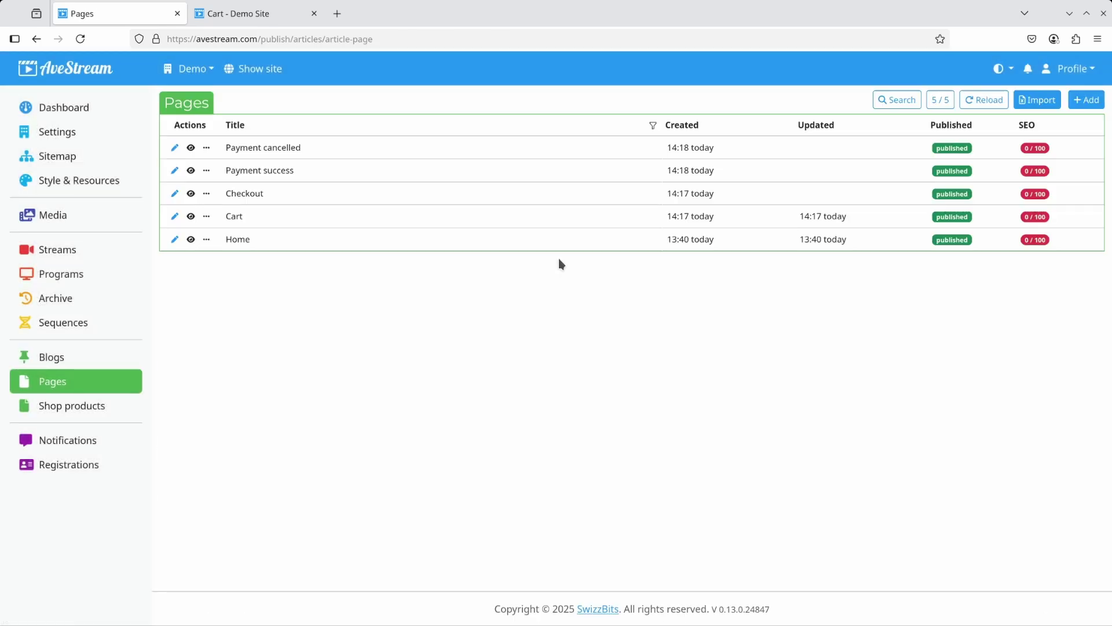
Insert a Shop Checkout module into the Checkout page and save it.
click(173, 195)
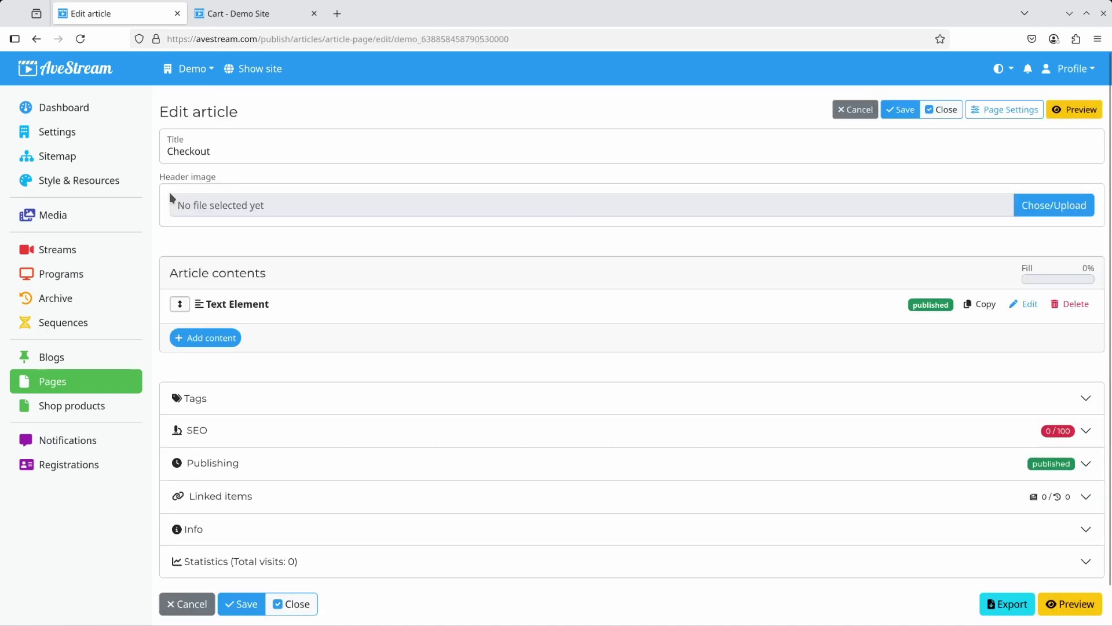
click(207, 337)
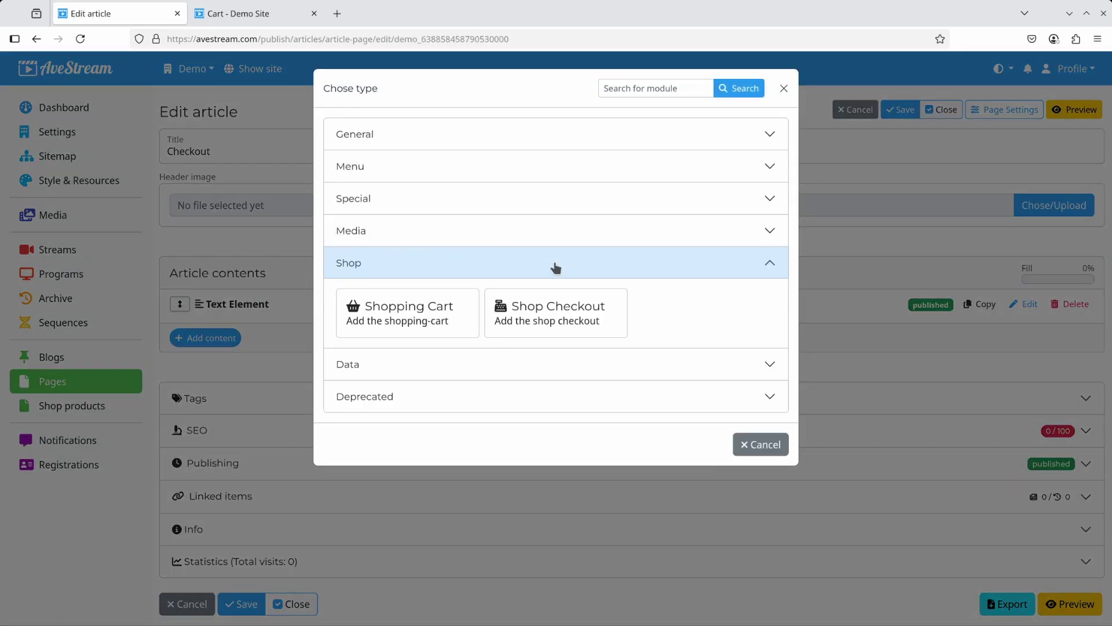
click(556, 310)
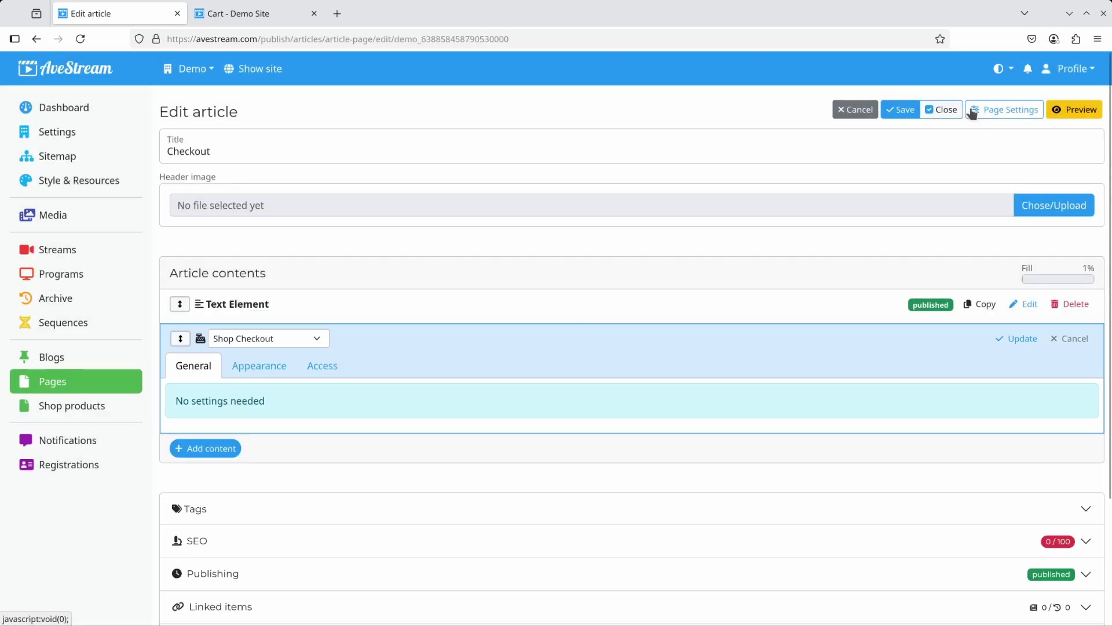
click(901, 110)
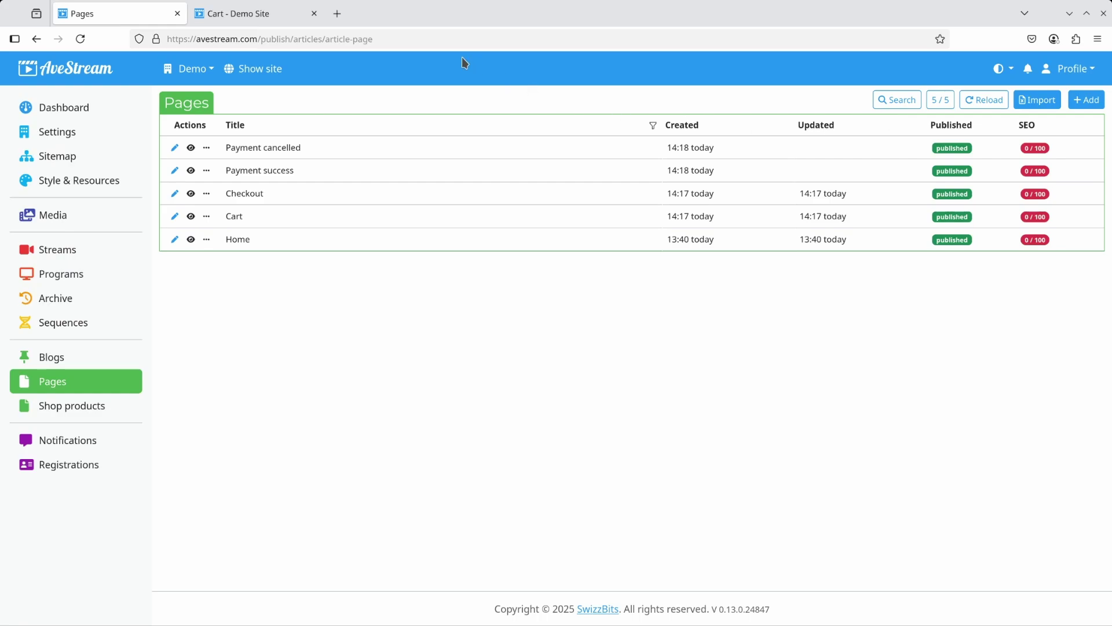
click(247, 20)
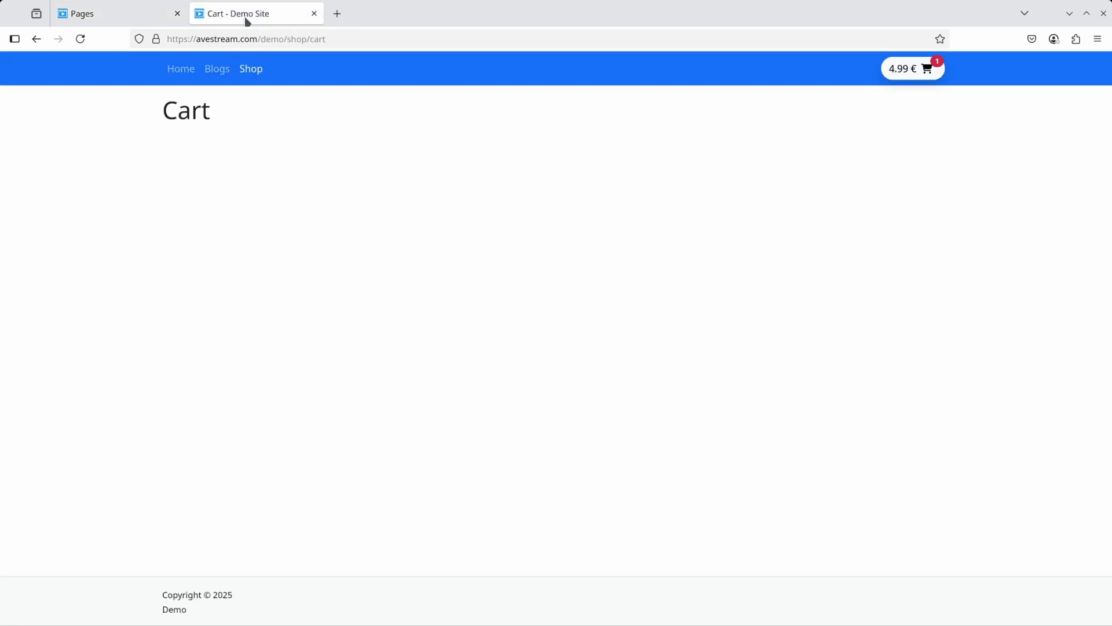
Reload the demo cart, proceed to checkout to view the order, then return to the Pages list.
click(80, 39)
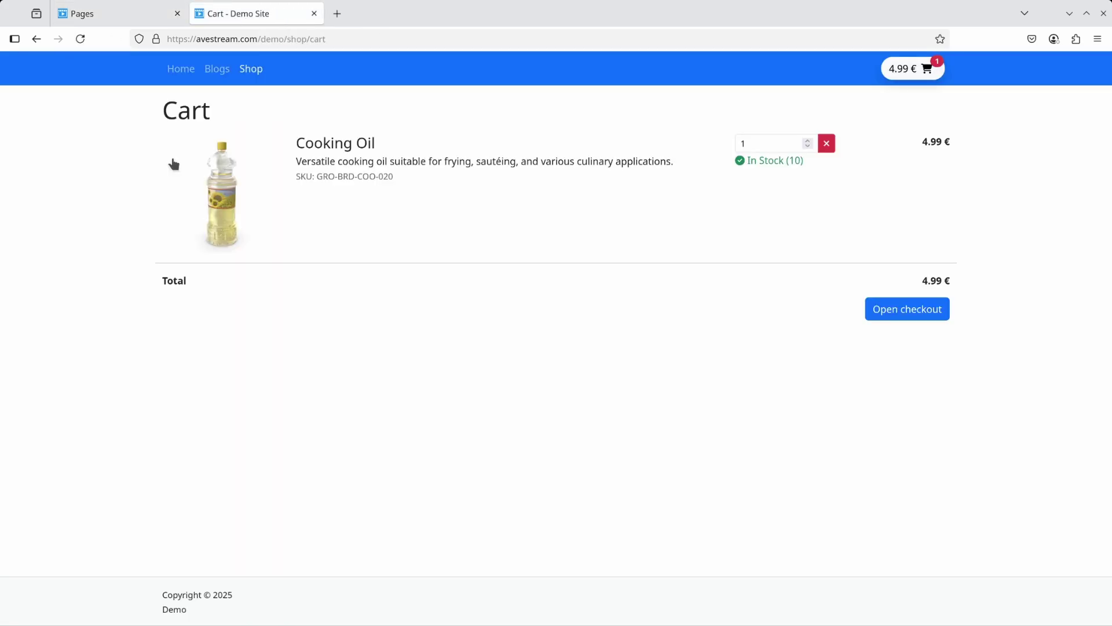
click(904, 310)
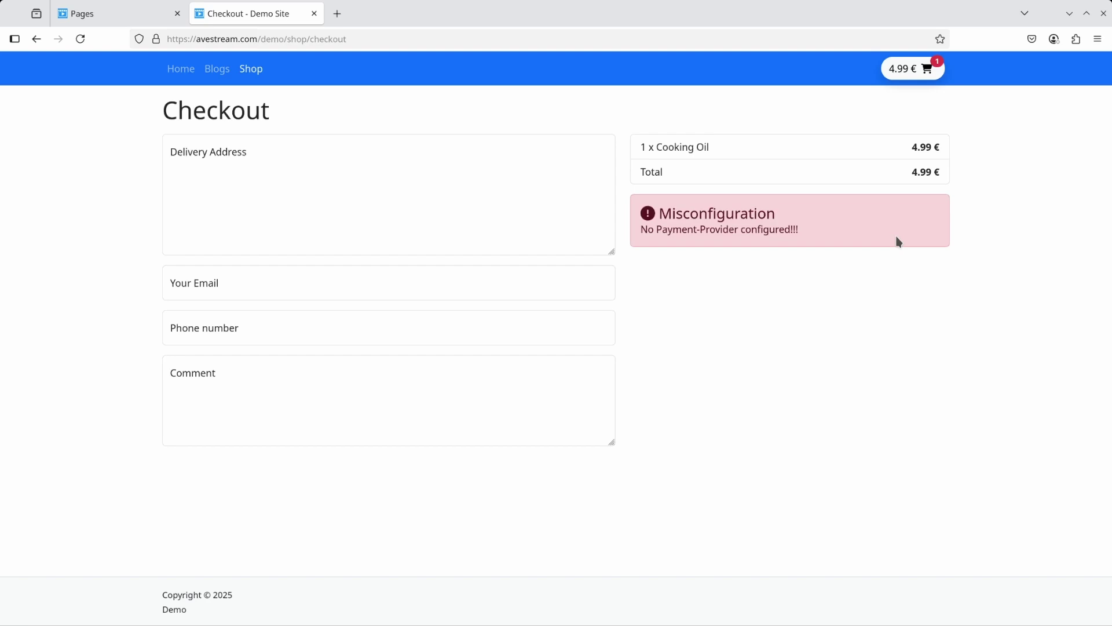
click(87, 17)
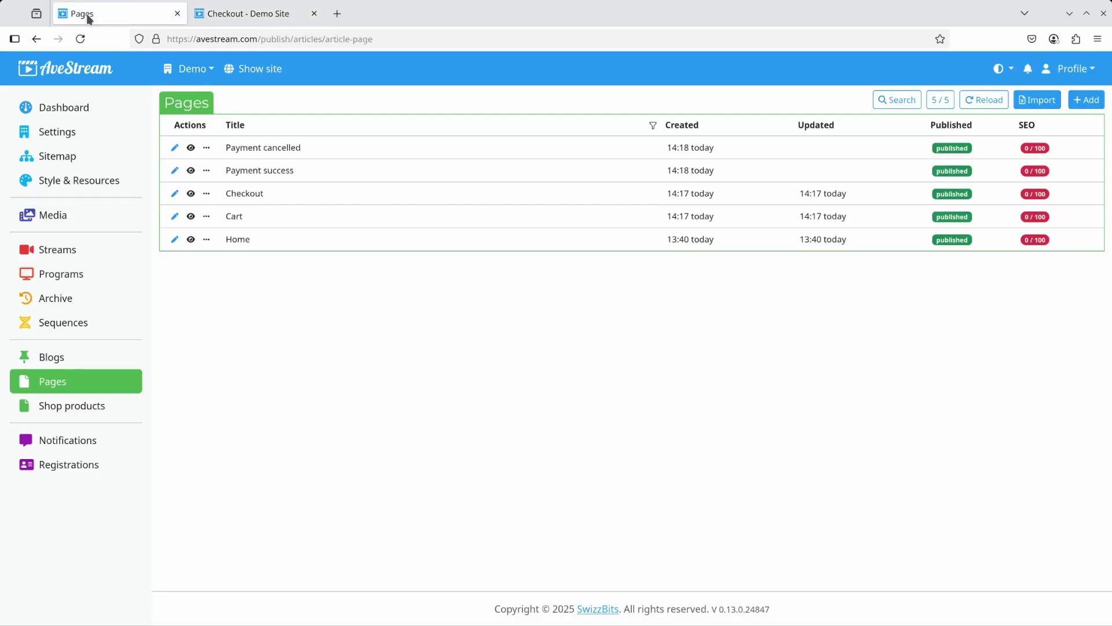
Add a Stripe payment provider titled 'Stripe pament' with the pasted API key and save the settings.
click(61, 133)
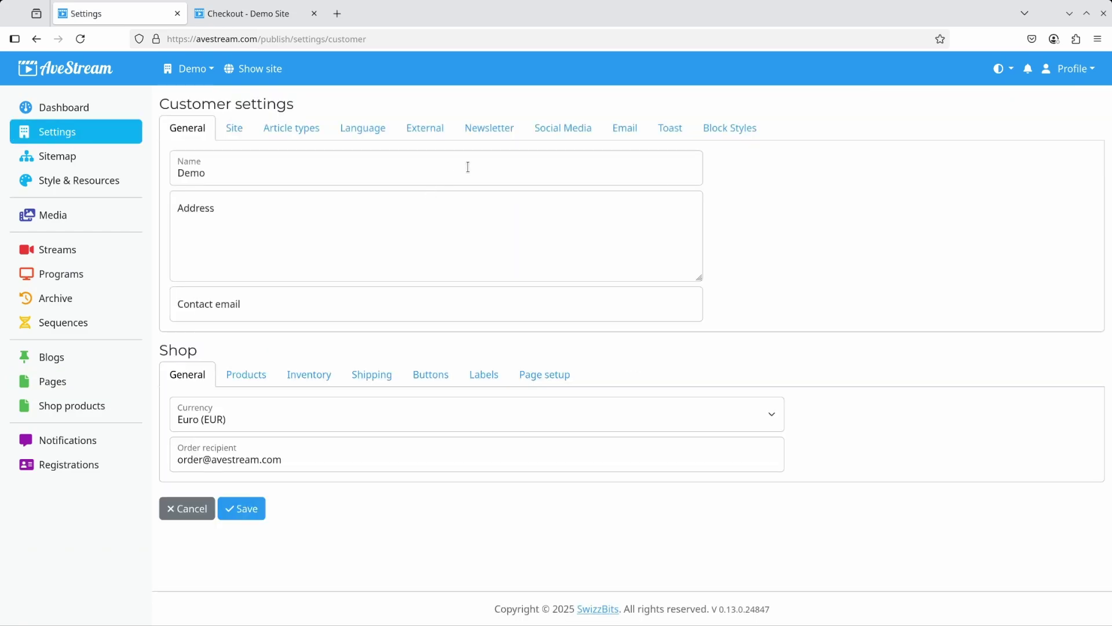
click(426, 130)
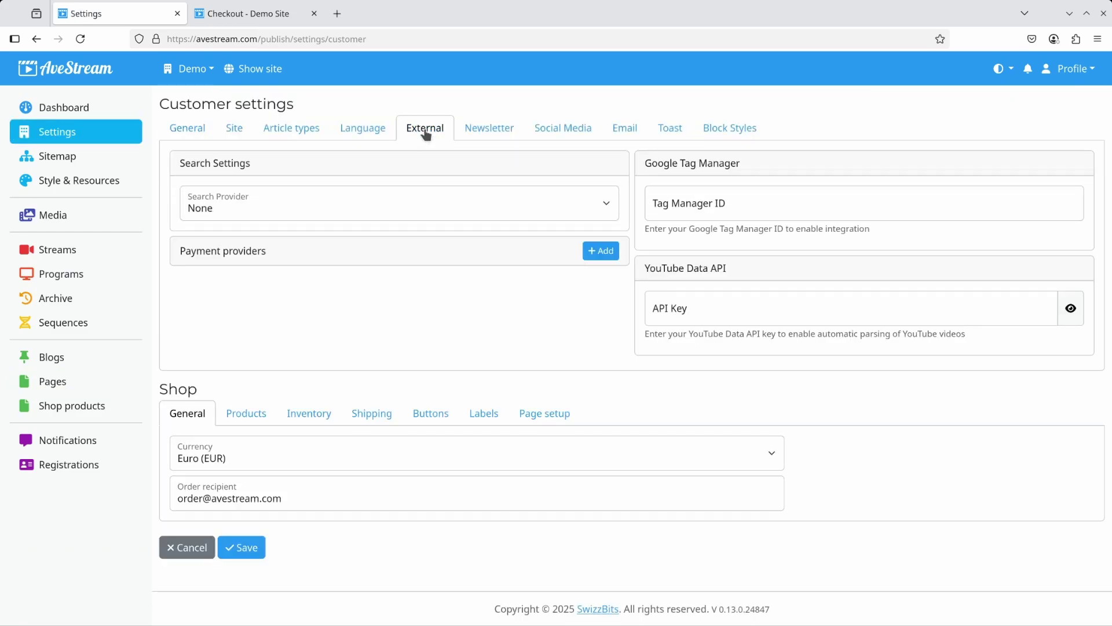
click(602, 251)
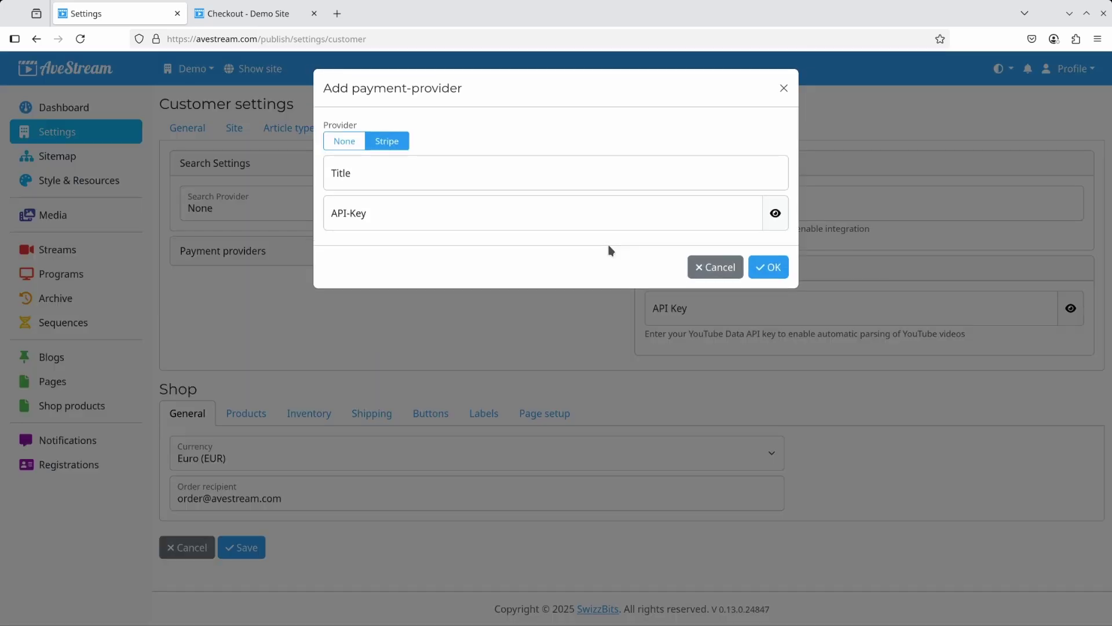
click(419, 179)
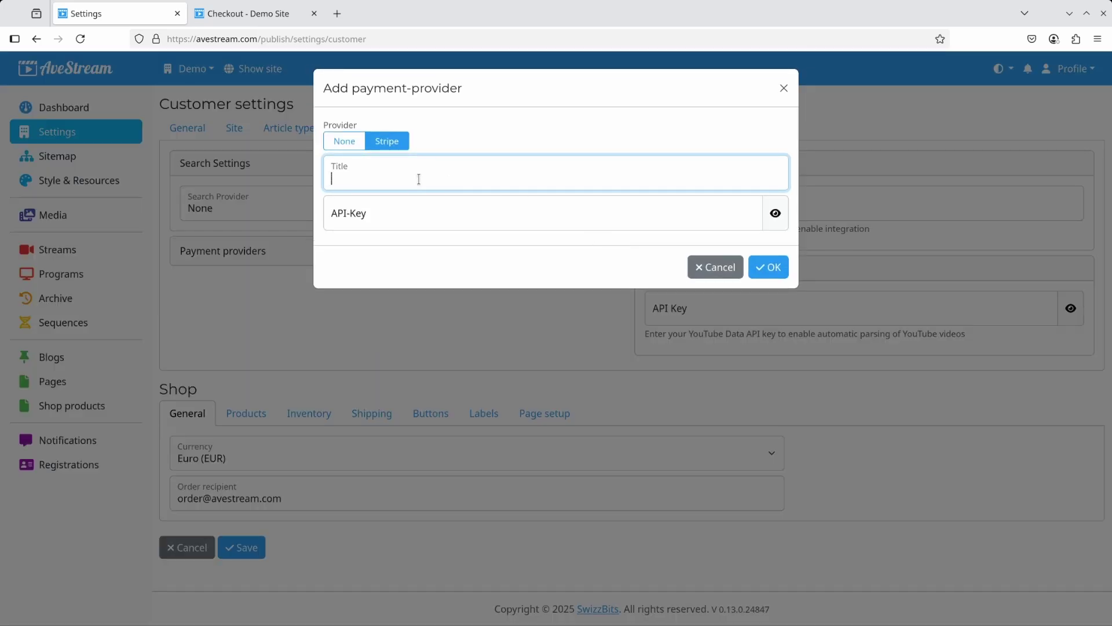
text(Stripe pament)
key(Tab)
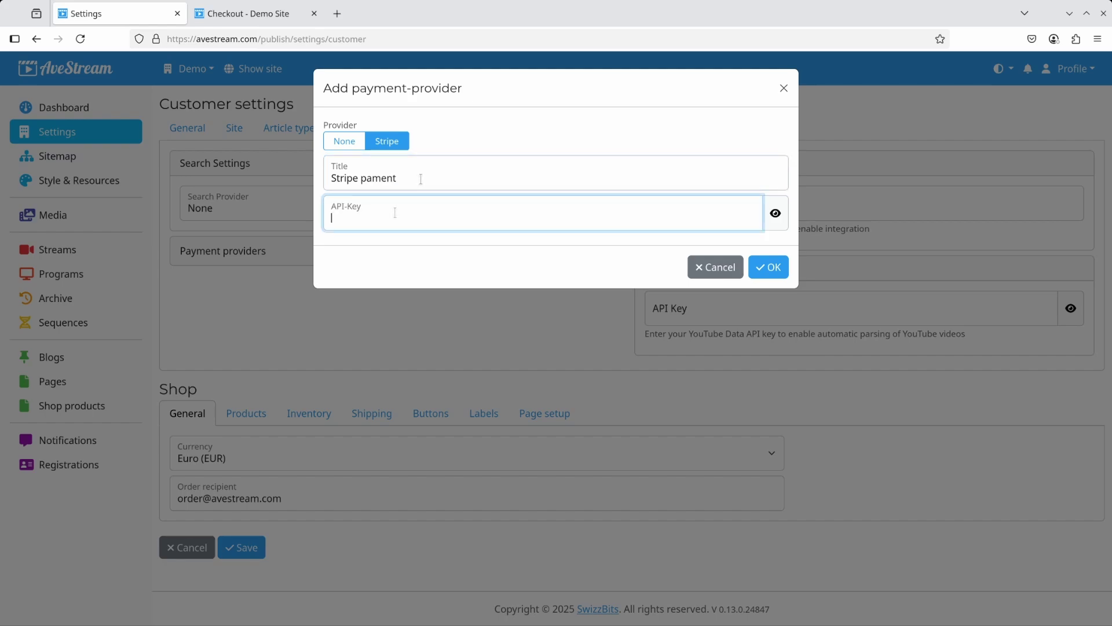
key(ctrl+v)
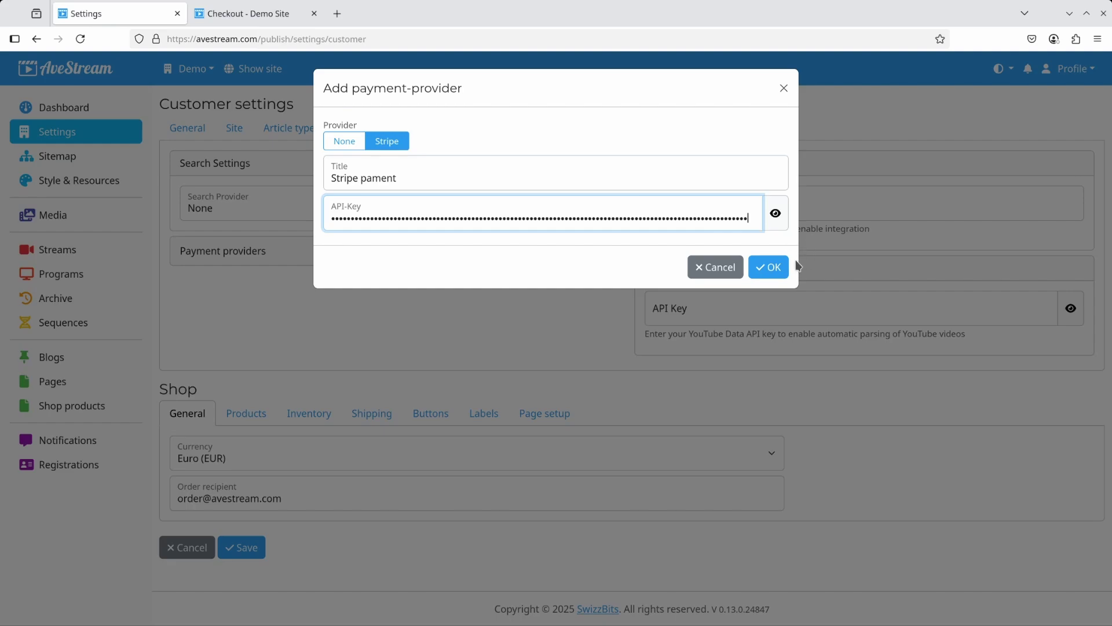
click(775, 267)
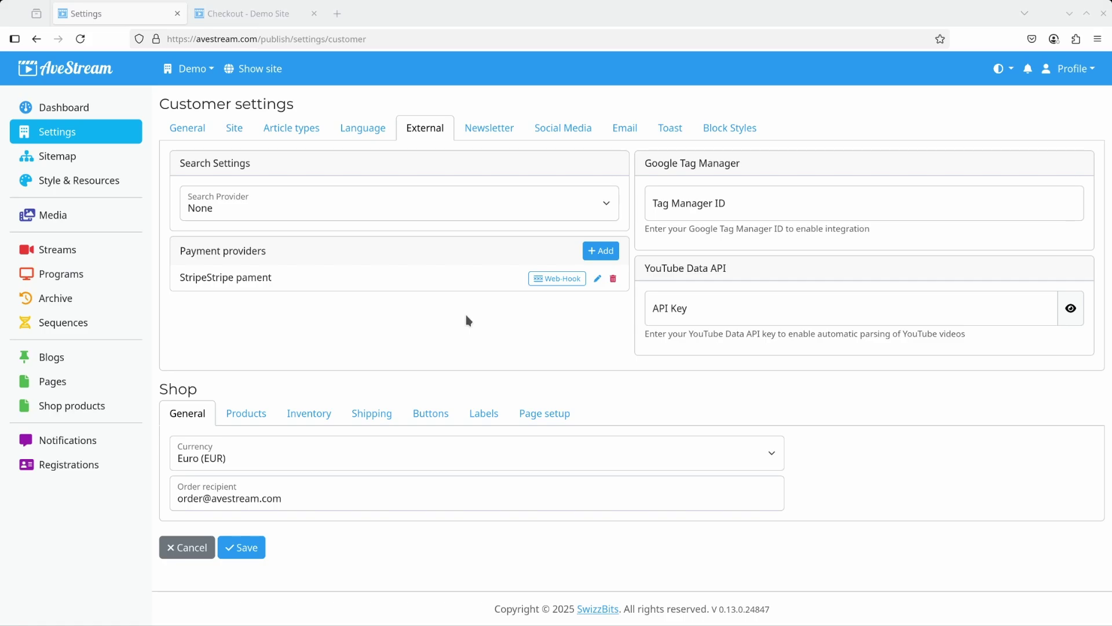
click(250, 548)
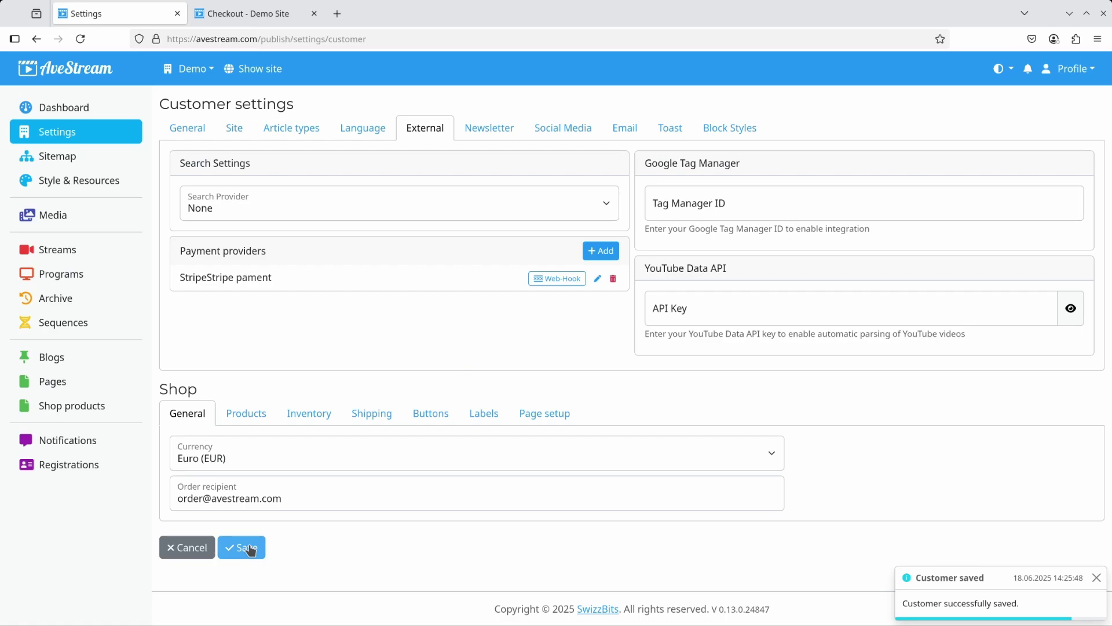
click(245, 16)
Reload the demo checkout and test Buy now, then return to the customer settings.
click(80, 39)
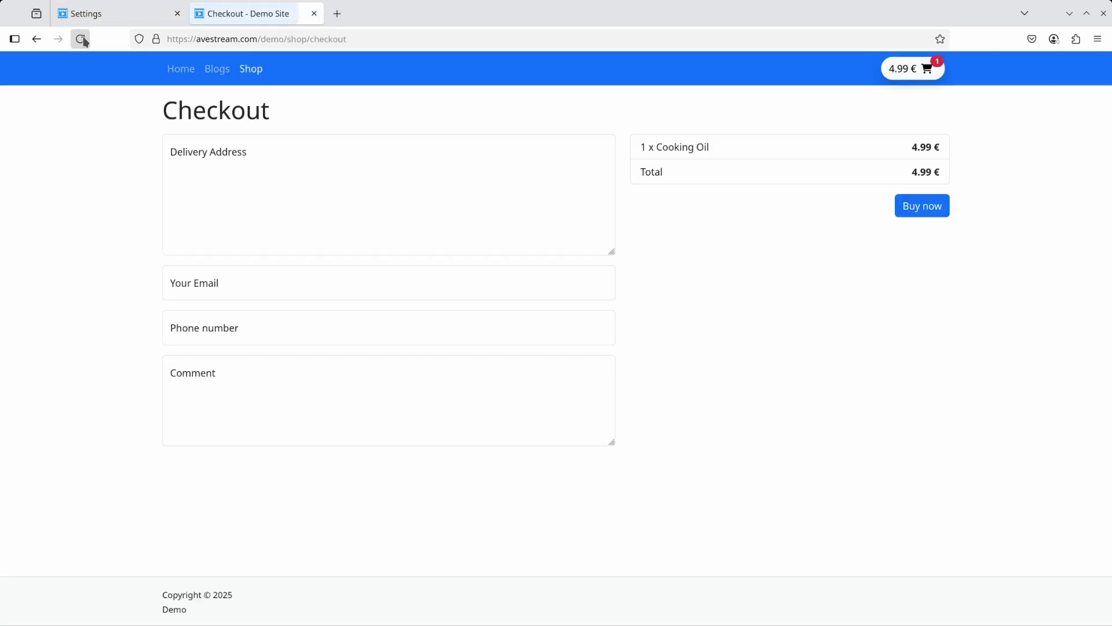
click(915, 210)
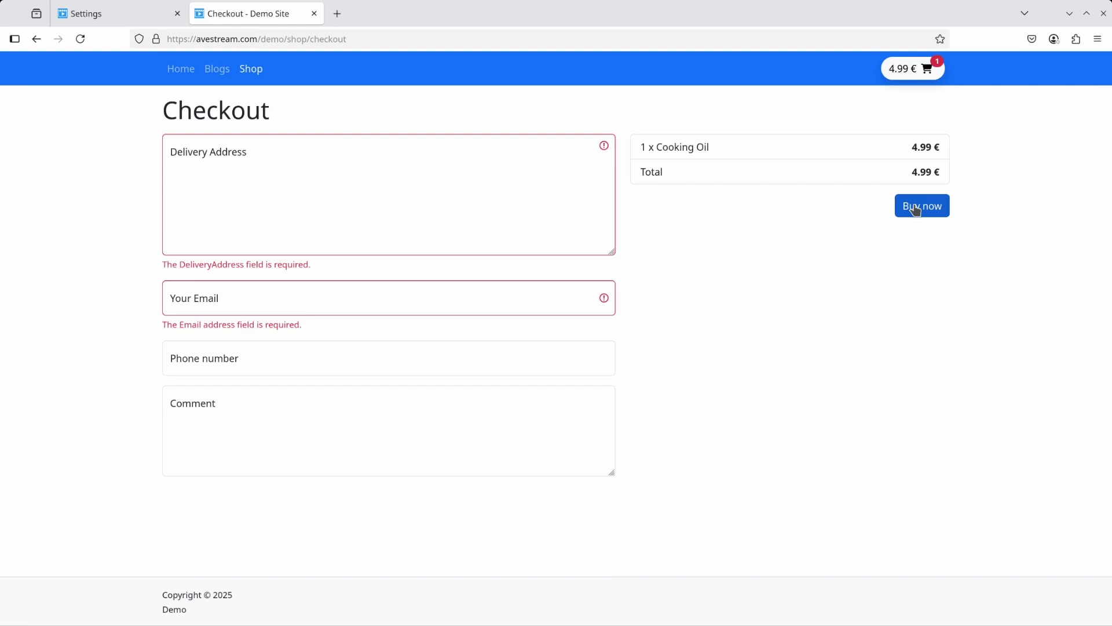
click(129, 20)
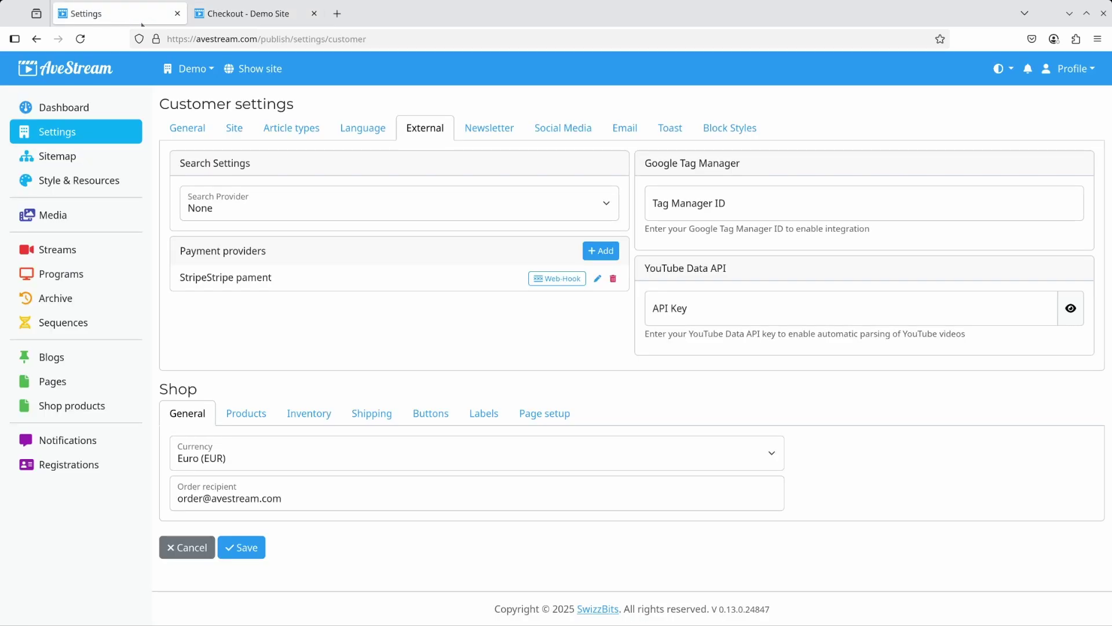
Change the email template's Primary colour from blue to orange-red and expand the Shop Order Created email options.
click(627, 132)
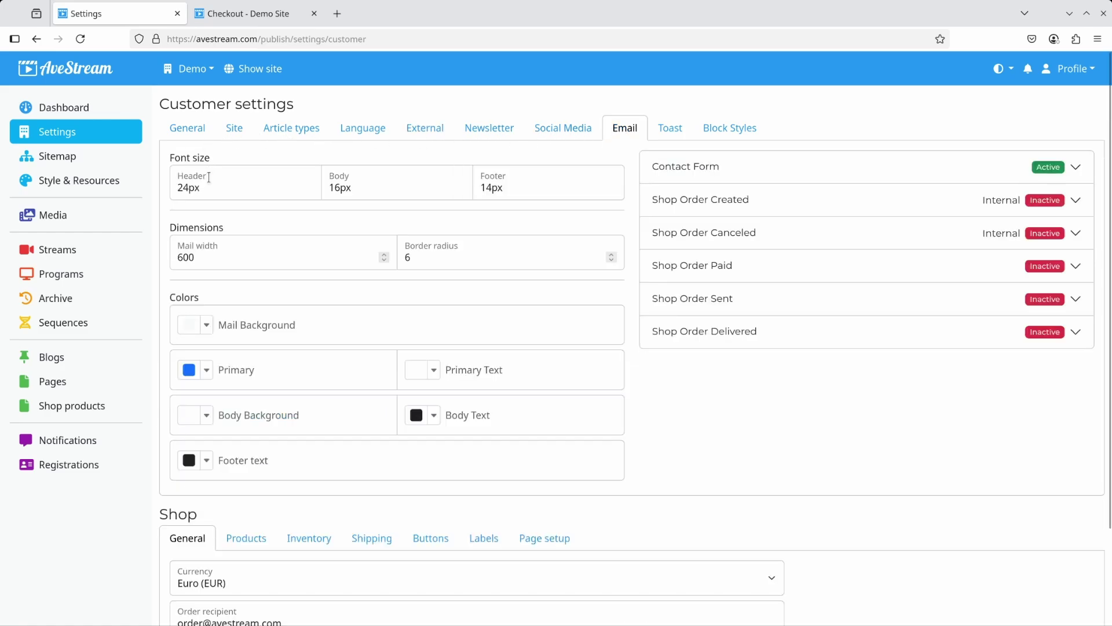
click(207, 370)
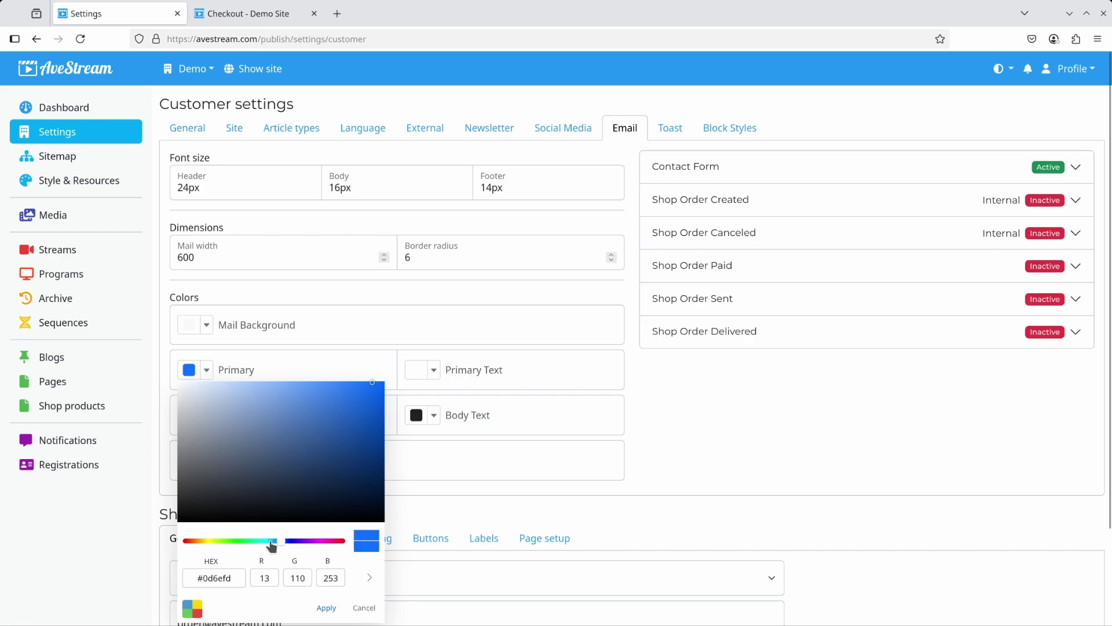
click(195, 546)
drag(195, 546, 189, 545)
click(326, 608)
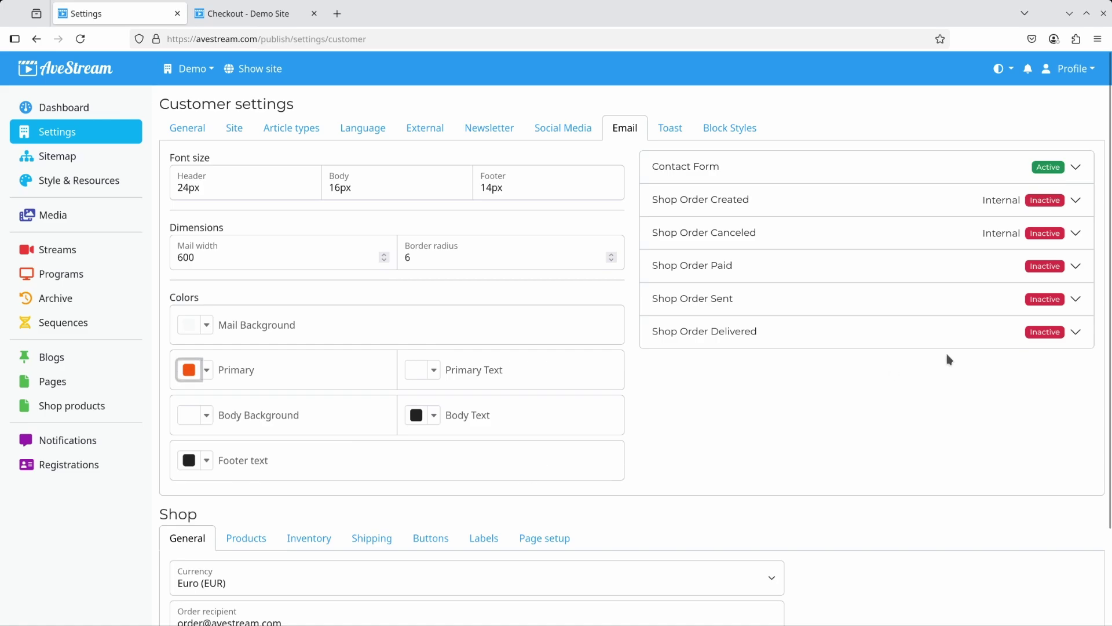
click(1076, 200)
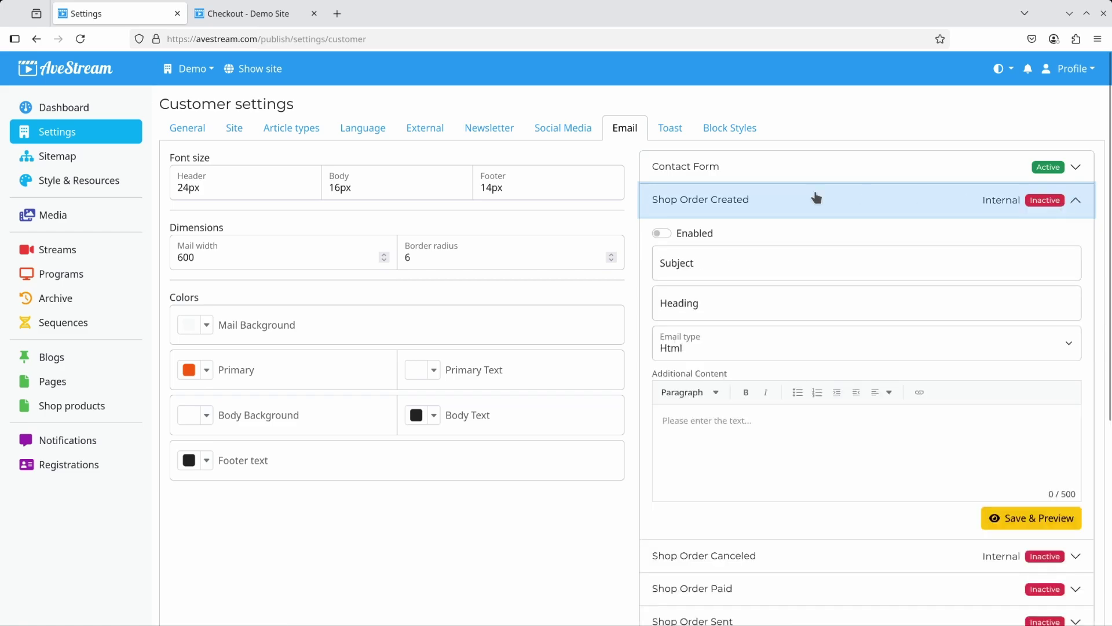
Enable the Shop Order Created email with subject '[AveStream] Shop Order Created' and heading 'Shop Order Created'.
click(692, 237)
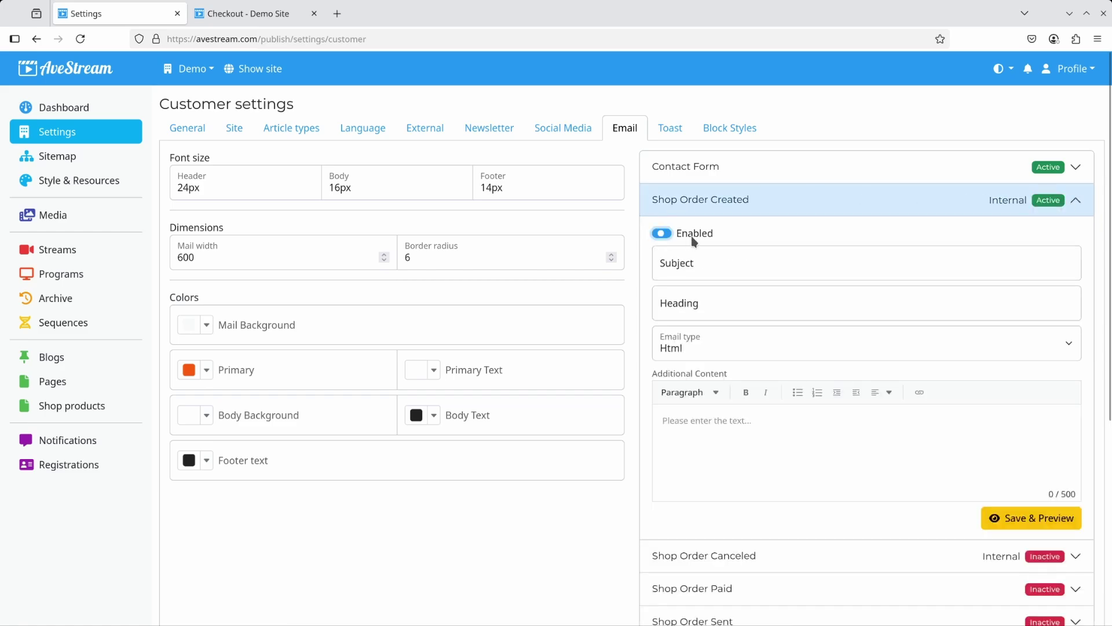
click(720, 268)
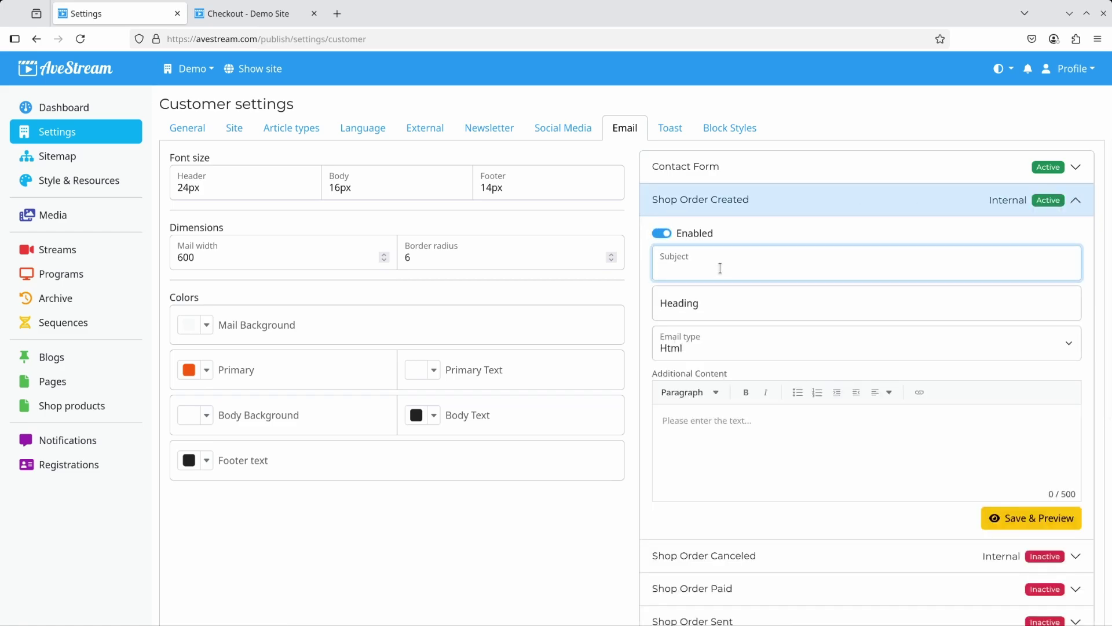
text(Shop Order Create)
key(Tab)
text(Shop Order Created)
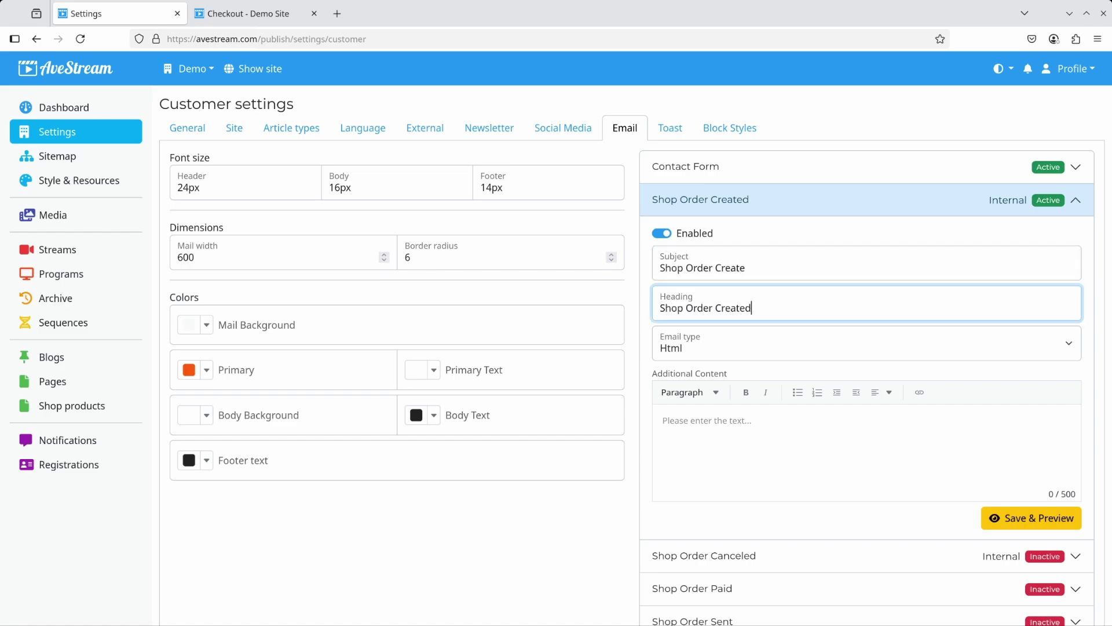
key(shift+Tab)
key(End)
text(d)
key(Home)
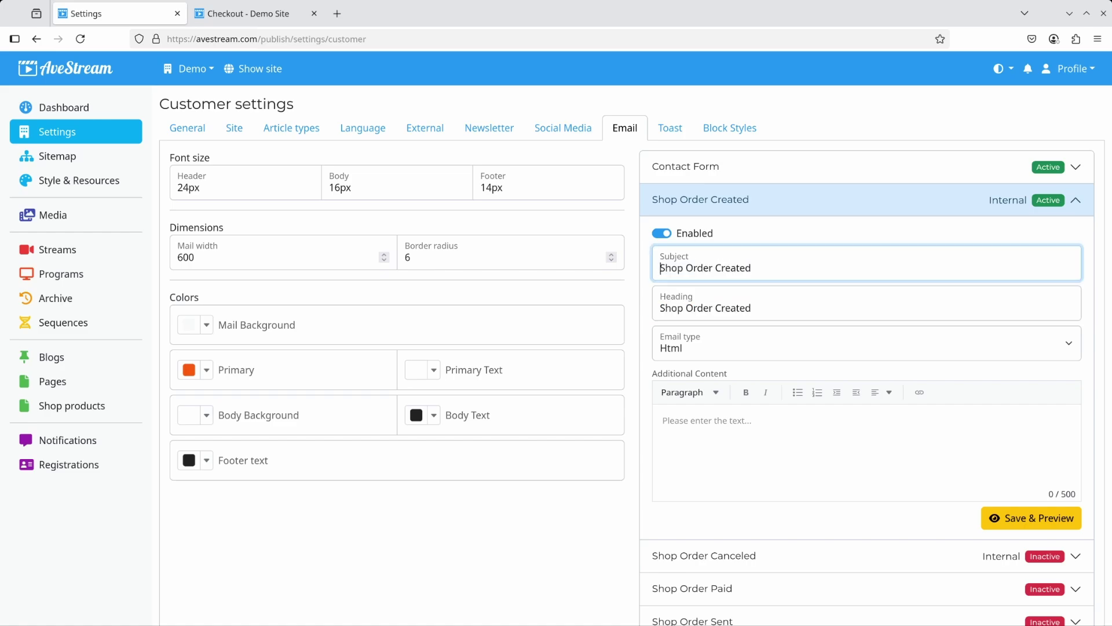
text([AveStream])
key(ctrl+a)
key(ctrl+c)
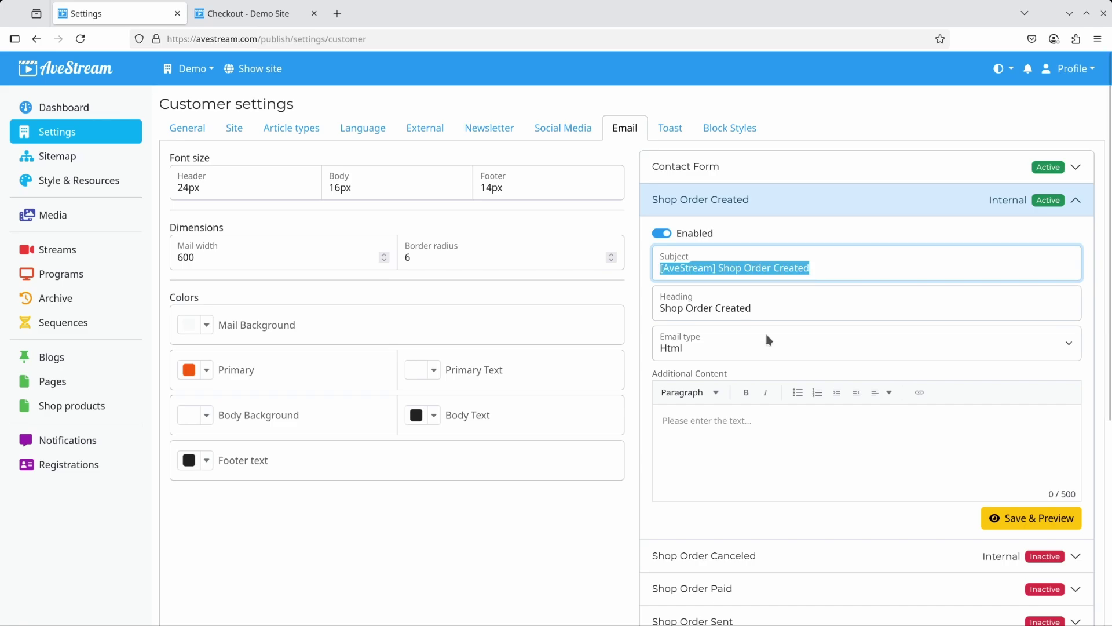
Enable the Shop Order Canceled email with subject '[AveStream] Shop Order Cancelled' and heading 'Shop Order Cancelled'.
scroll(943, 511, down, 3)
click(745, 391)
scroll(746, 387, up, 3)
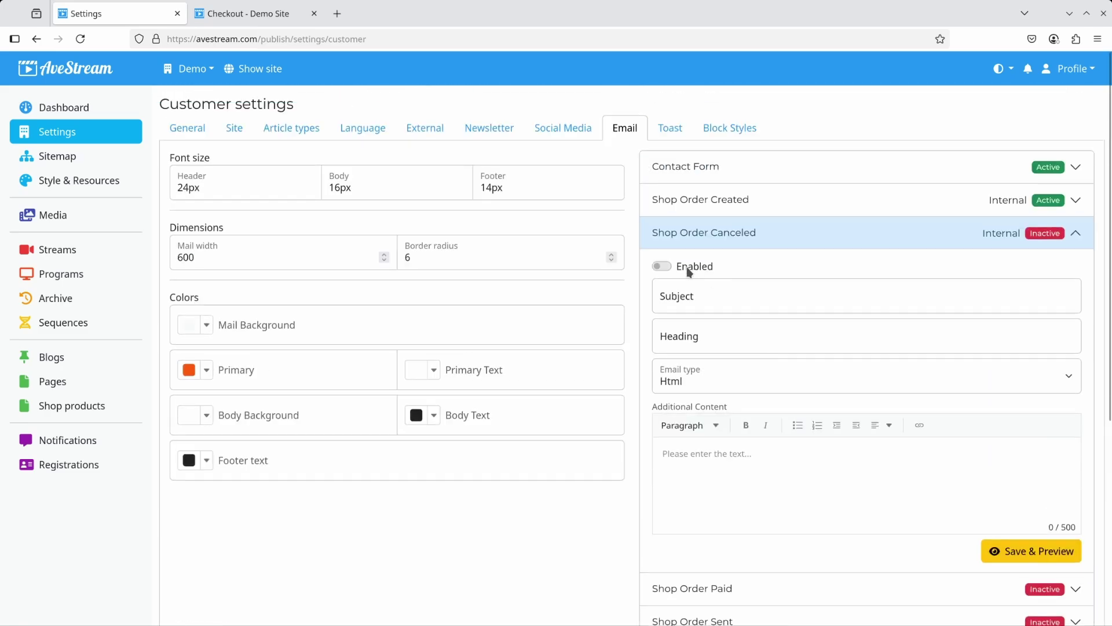
click(686, 267)
click(829, 301)
key(ctrl+v)
key(ctrl+shift+Left)
text(Cancelled)
key(ctrl+a)
key(ctrl+c)
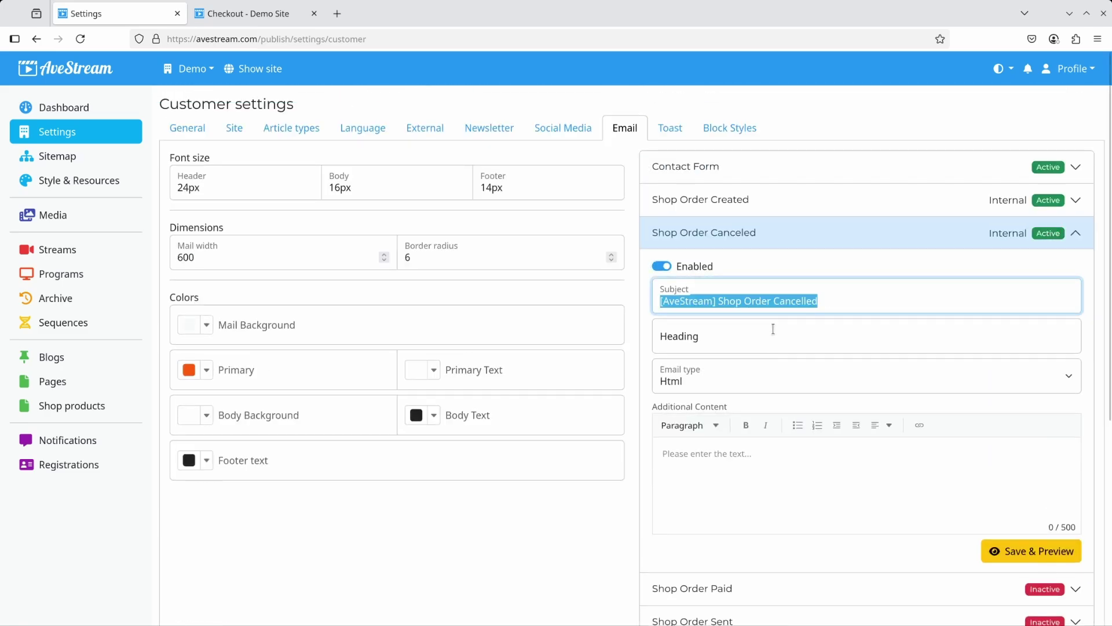
click(773, 329)
key(ctrl+v)
key(Home)
key(ctrl+shift+Right)
key(ctrl+shift+Right)
key(BackSpace)
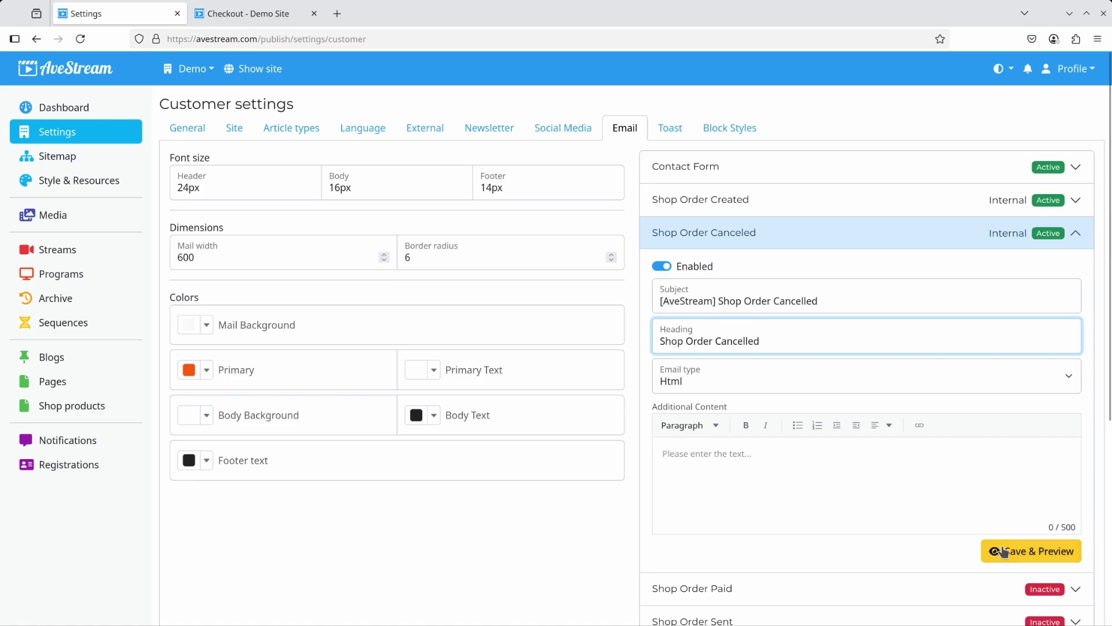
Save and preview the email settings, then go to the public AveStream homepage.
click(999, 549)
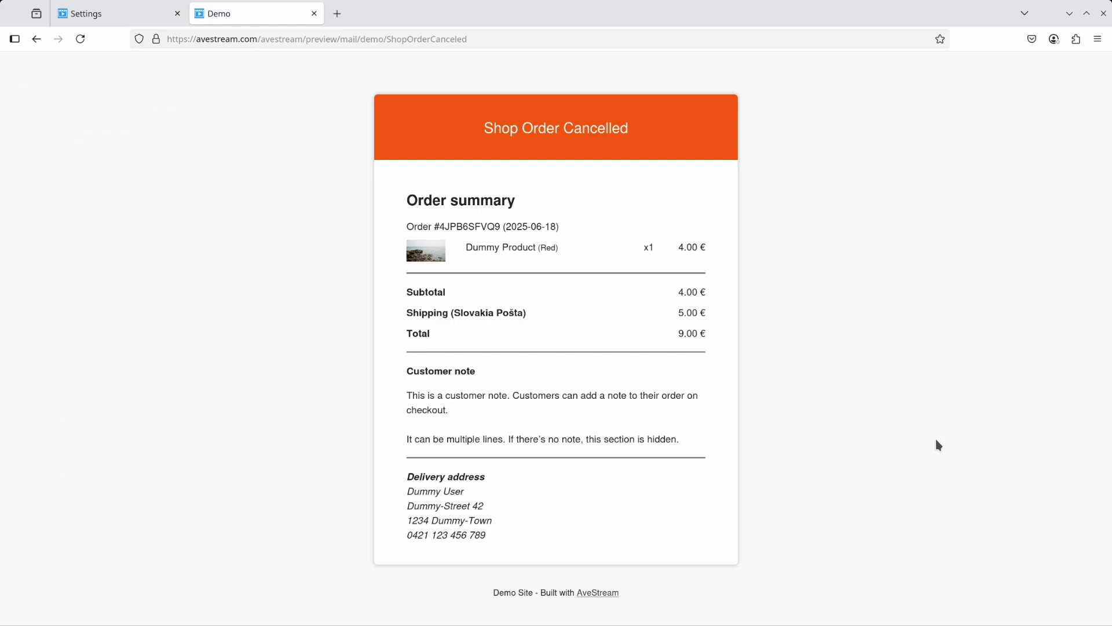
click(120, 17)
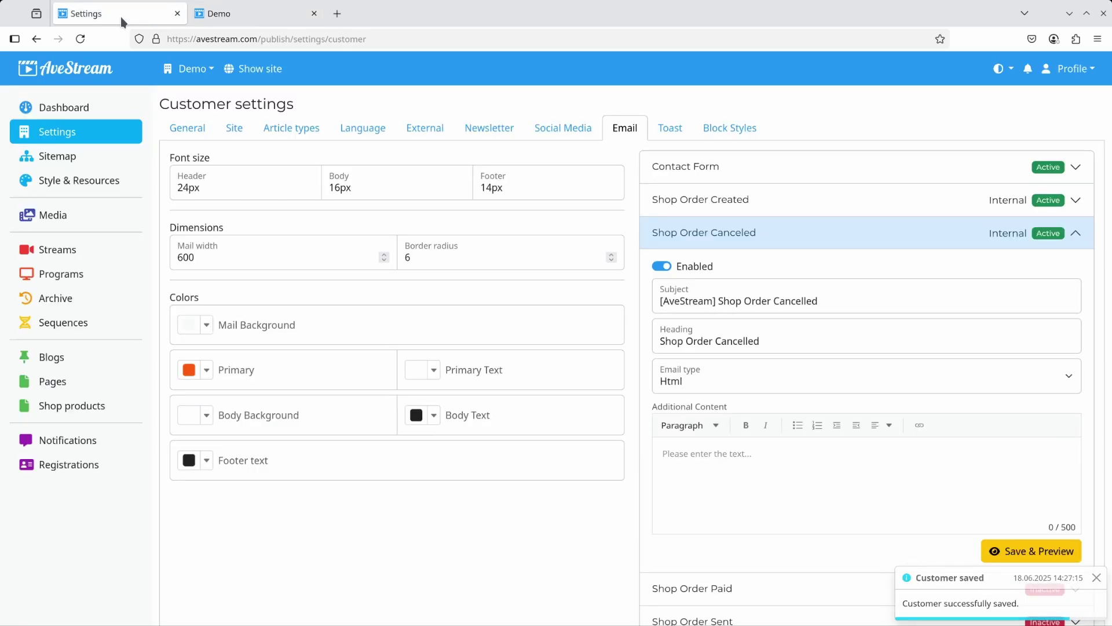
click(54, 75)
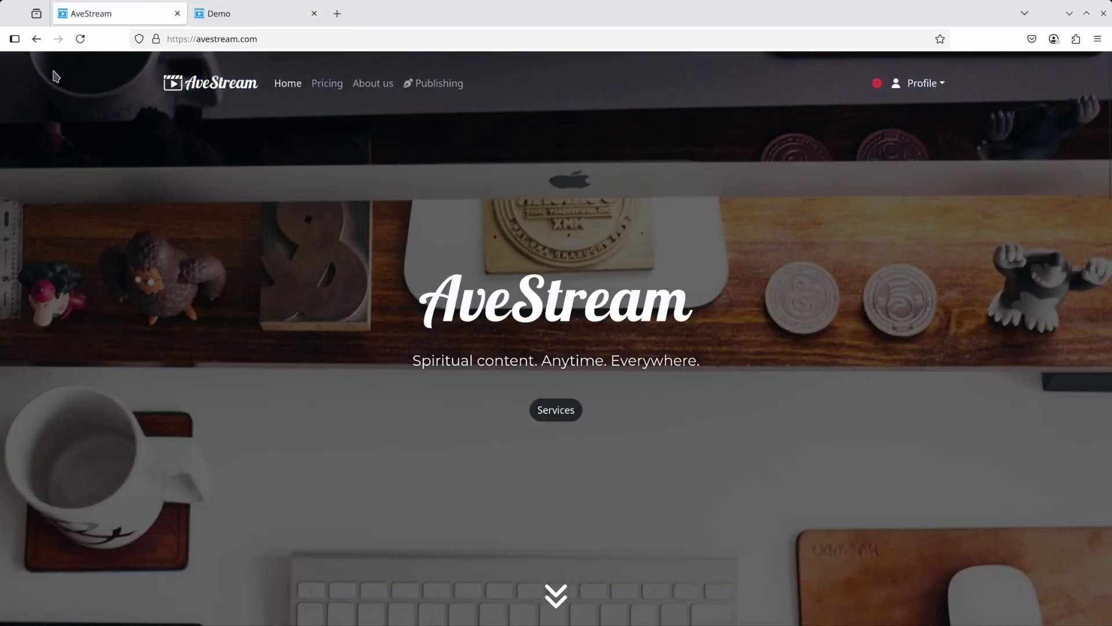